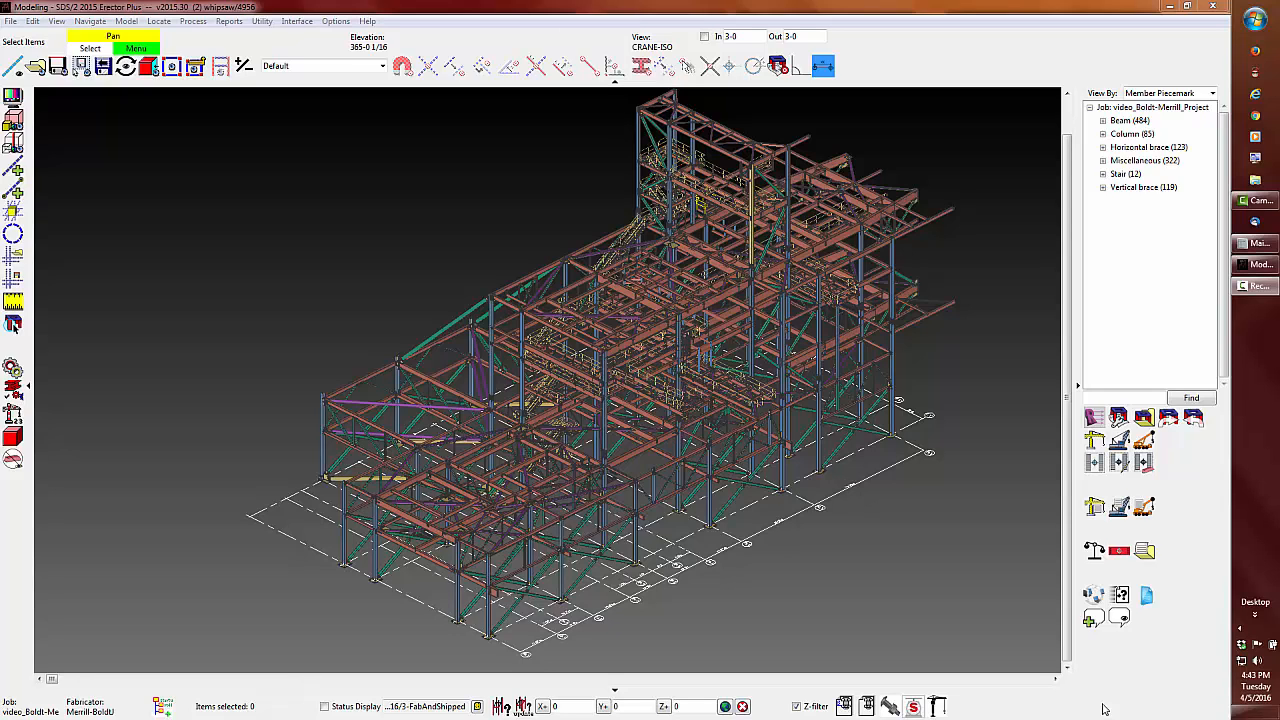
# Step: Colour the model by shop sequence using the 2_ShopSequenced status review file from the _Erector_NASCC2016 folder
pyautogui.click(522, 705)
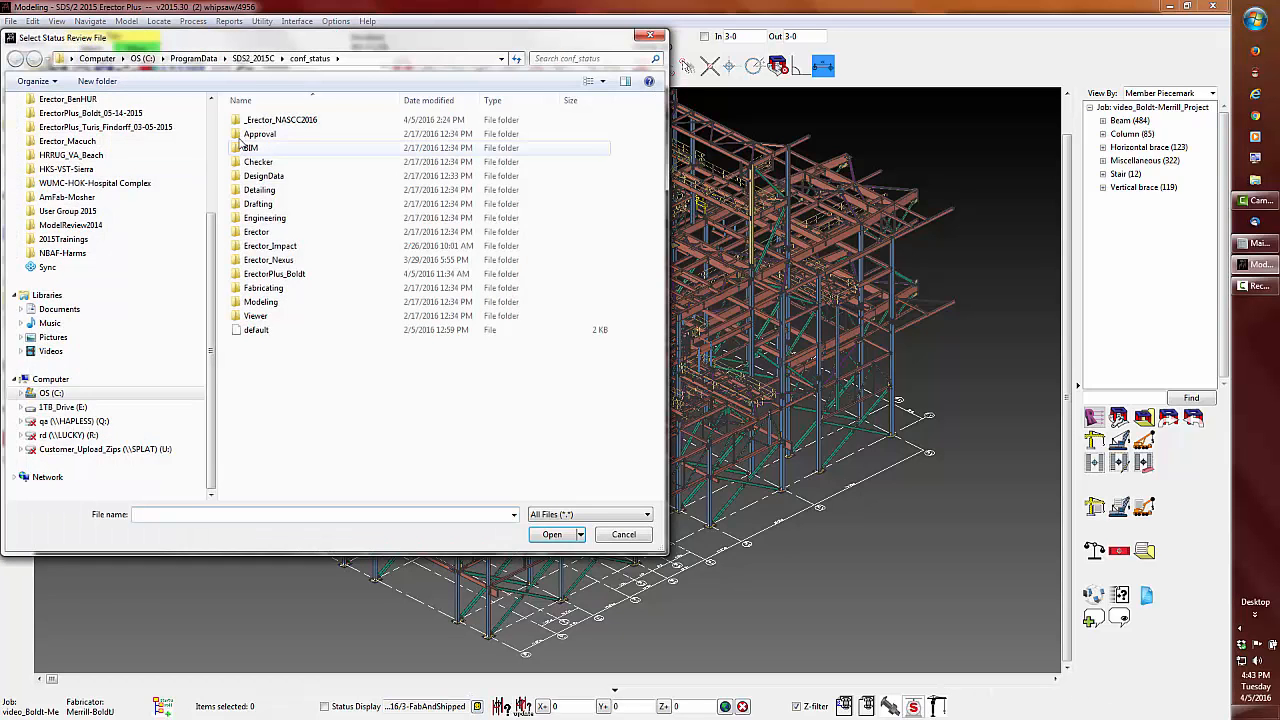
pyautogui.doubleClick(282, 120)
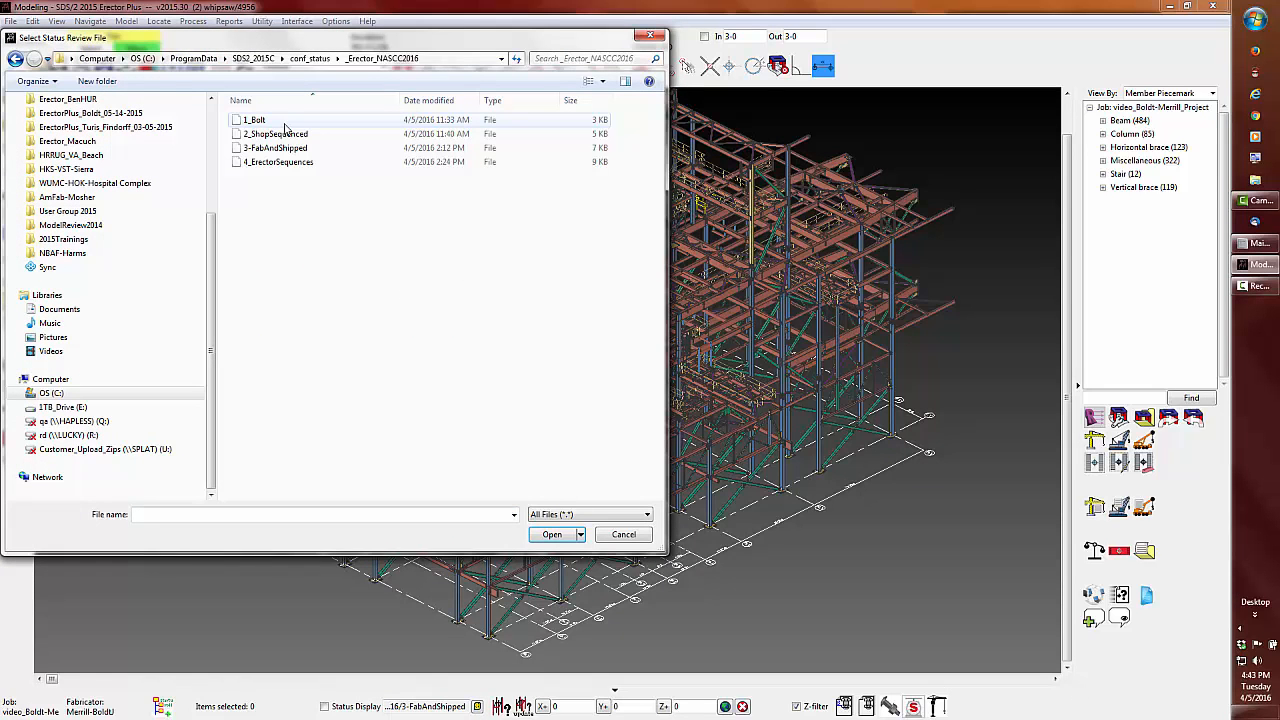
pyautogui.click(276, 134)
pyautogui.click(552, 534)
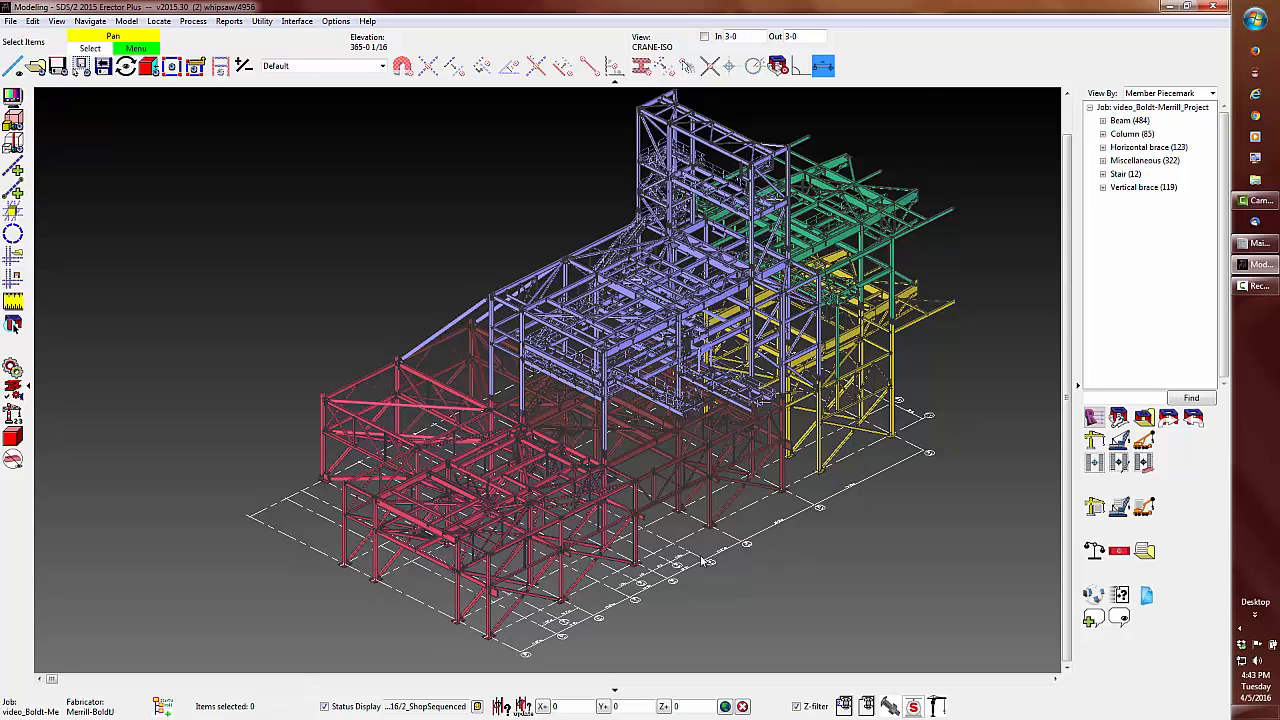
# Step: Switch the status display to the 3-FabAndShipped review file in the _Erector_NASCC2016 folder
pyautogui.click(477, 706)
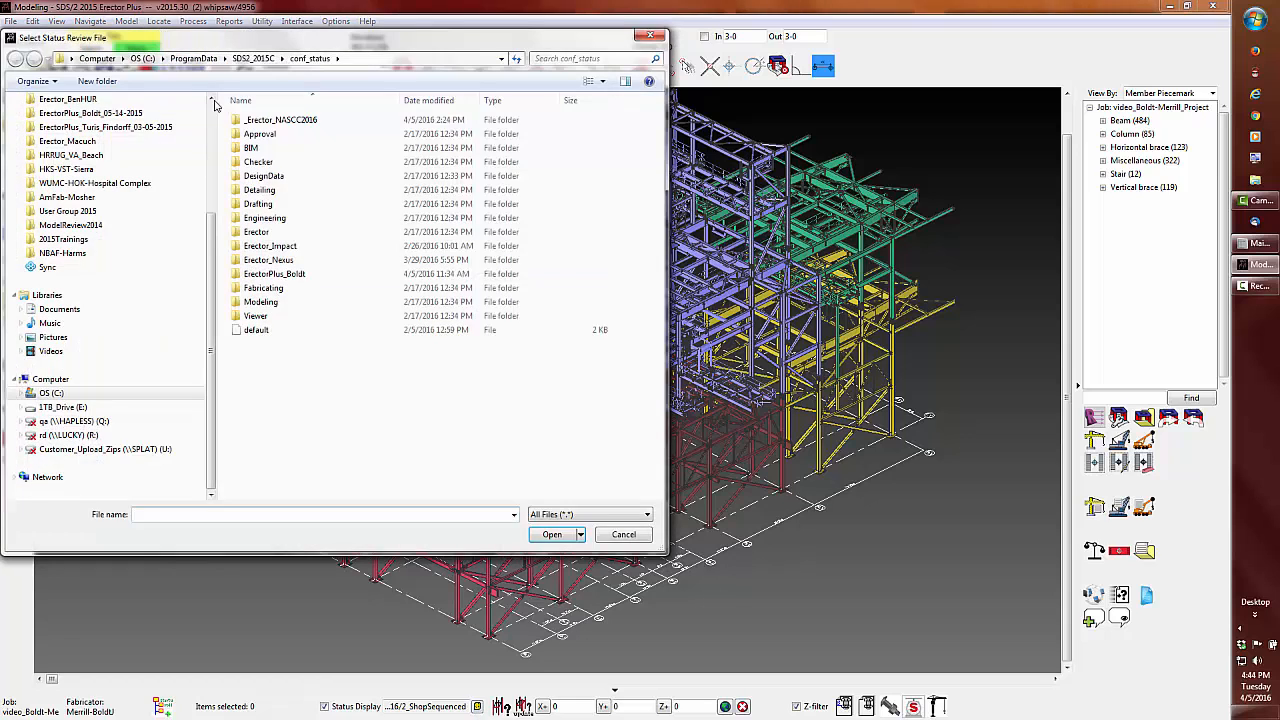
pyautogui.doubleClick(280, 121)
pyautogui.doubleClick(285, 148)
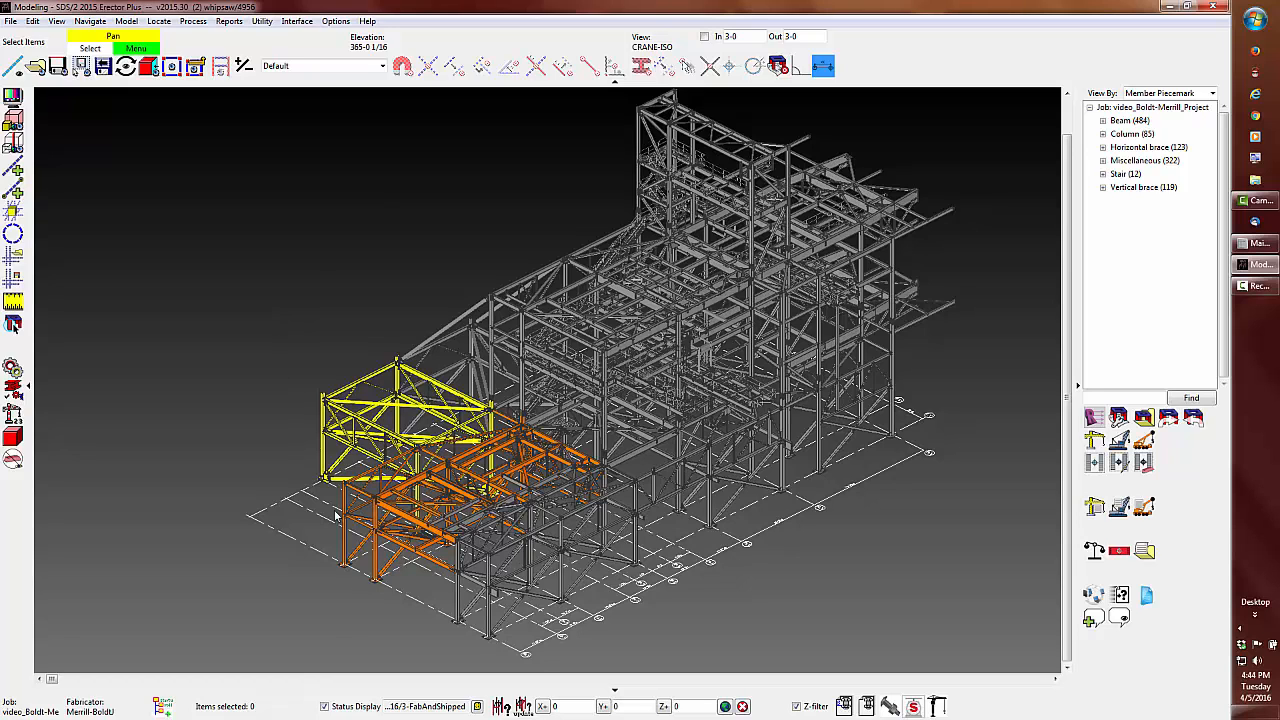
# Step: Turn off the status display and focus on the near corner bay of the structure
pyautogui.click(325, 706)
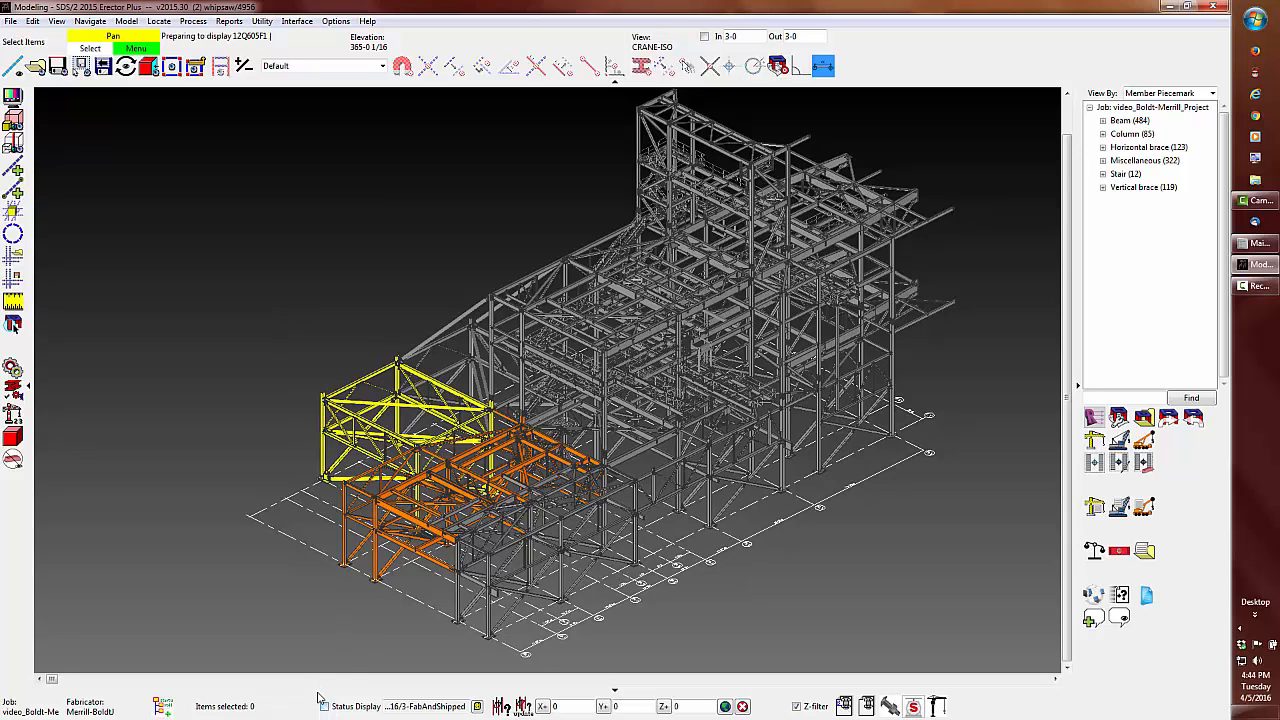
pyautogui.click(608, 434)
pyautogui.click(399, 644)
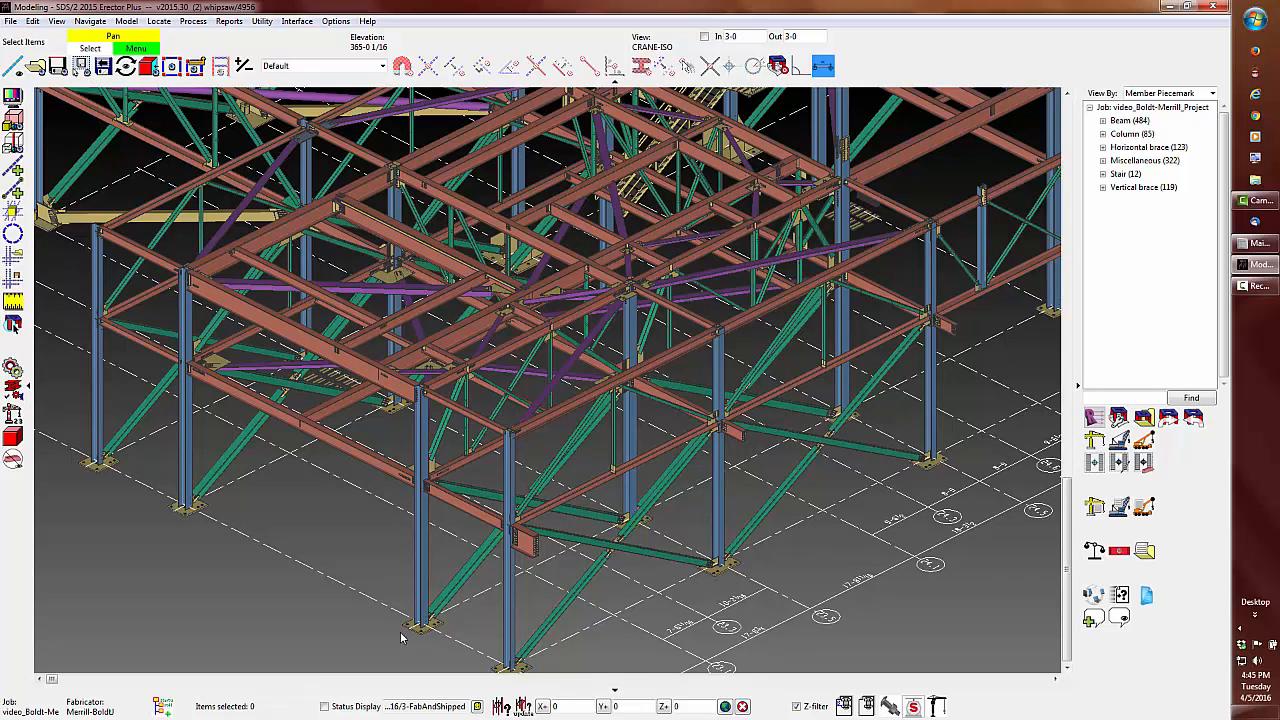
# Step: Open the shop drawing of the truss in the near corner bay from its member custom properties
pyautogui.click(495, 358)
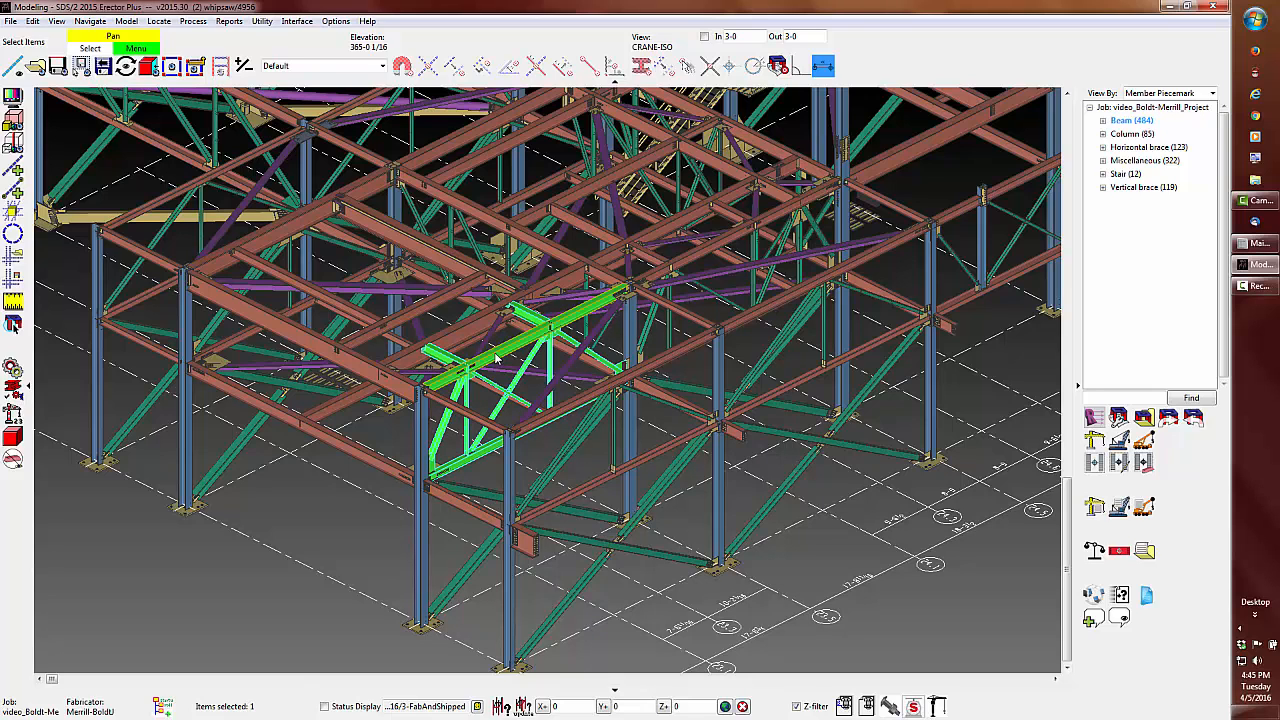
pyautogui.doubleClick(495, 358)
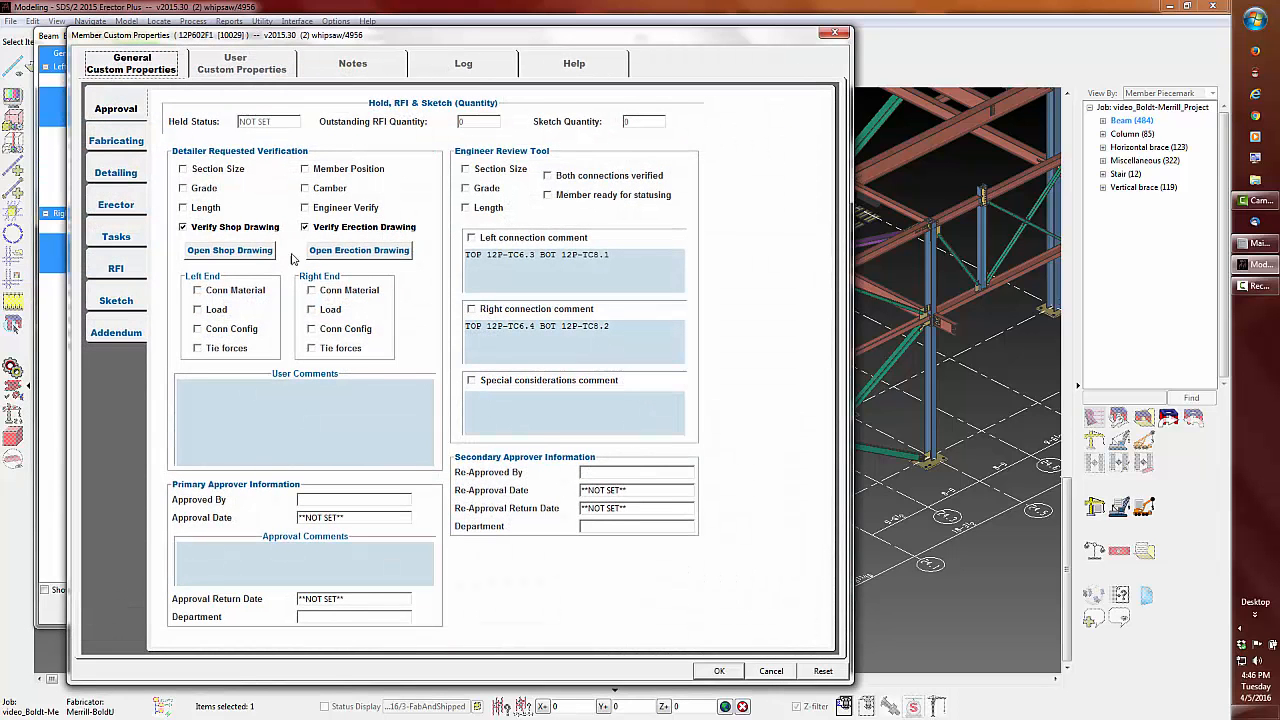
pyautogui.click(242, 251)
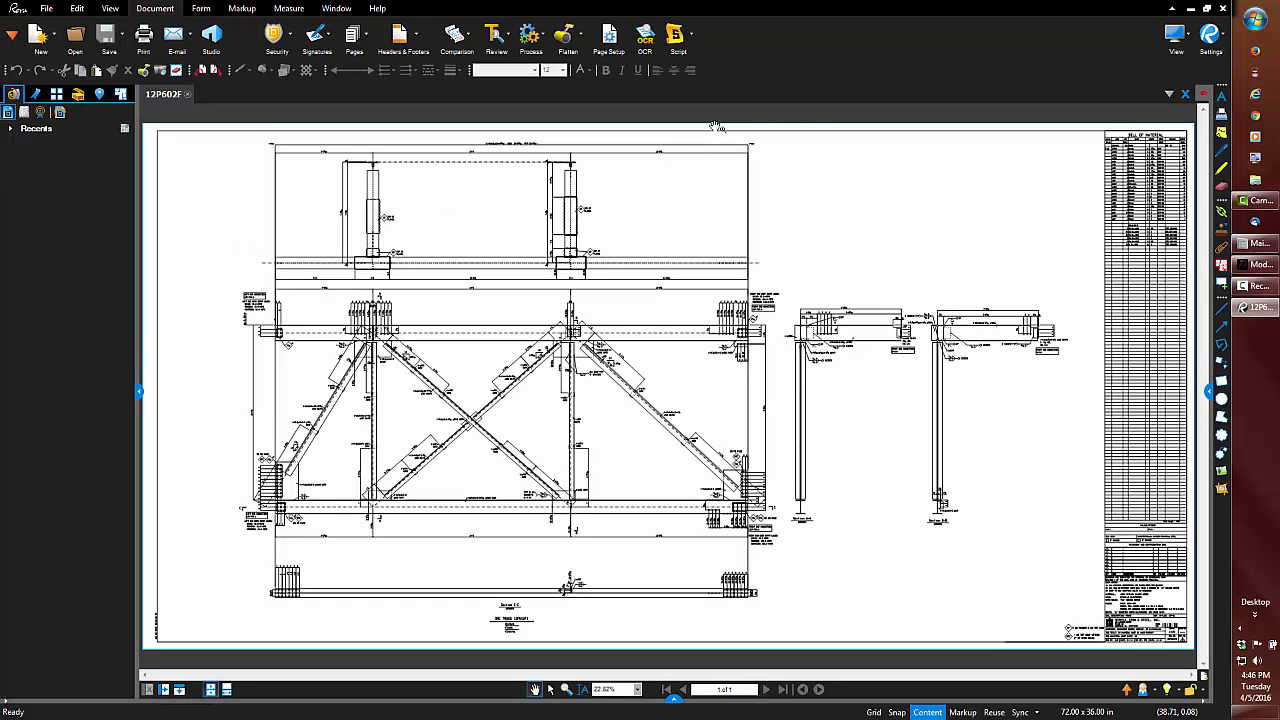
# Step: Return to the truss's custom properties, view its erection drawing 12P-E2.pdf, then close everything and clear the selection
pyautogui.click(1249, 265)
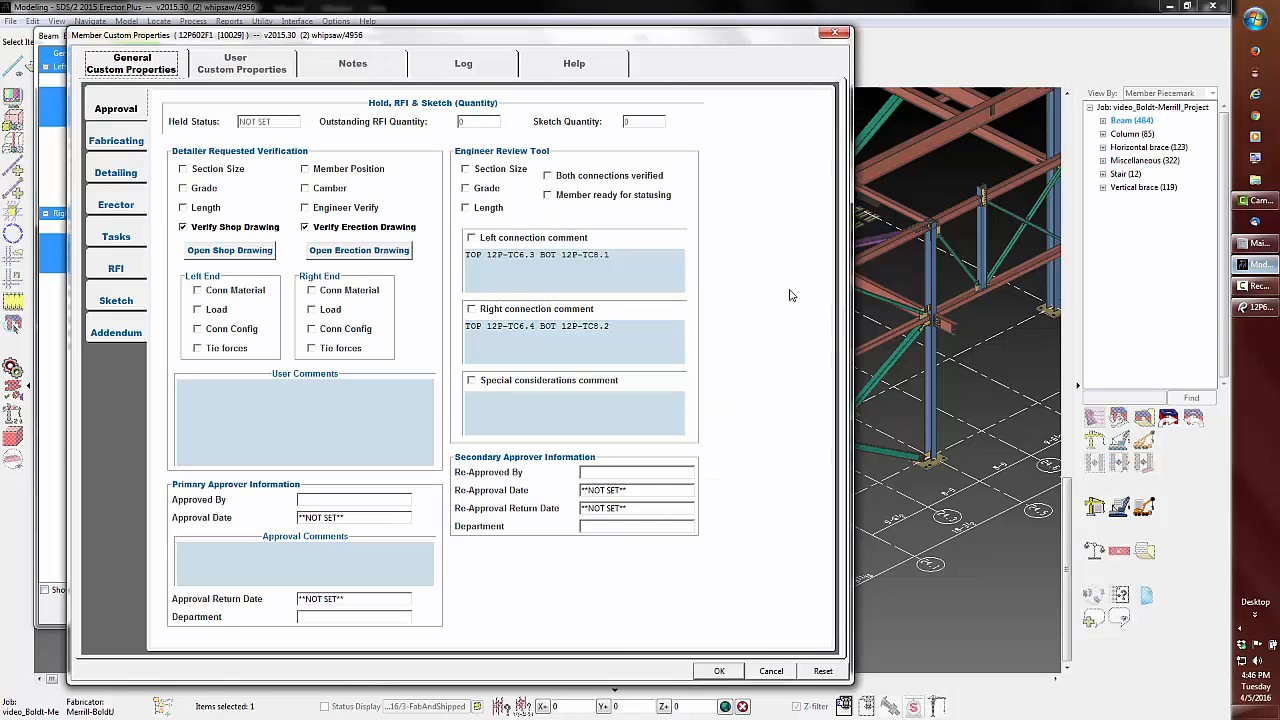
pyautogui.click(374, 256)
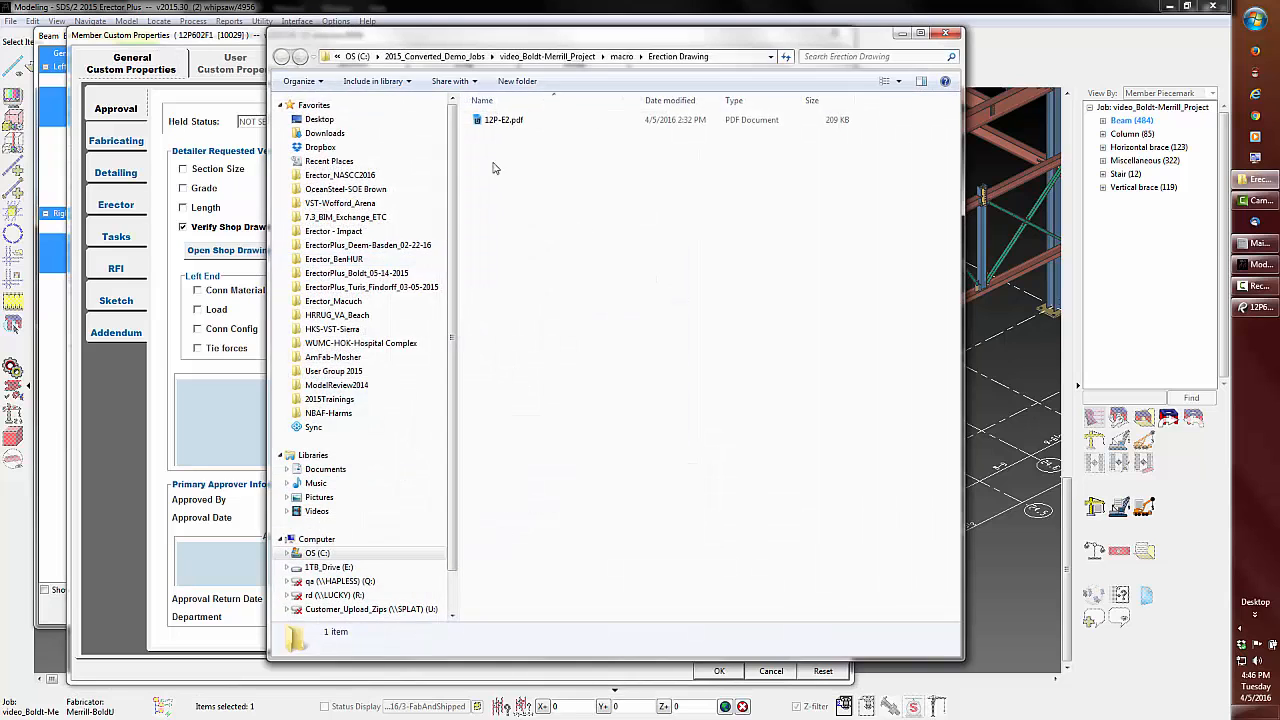
pyautogui.doubleClick(503, 120)
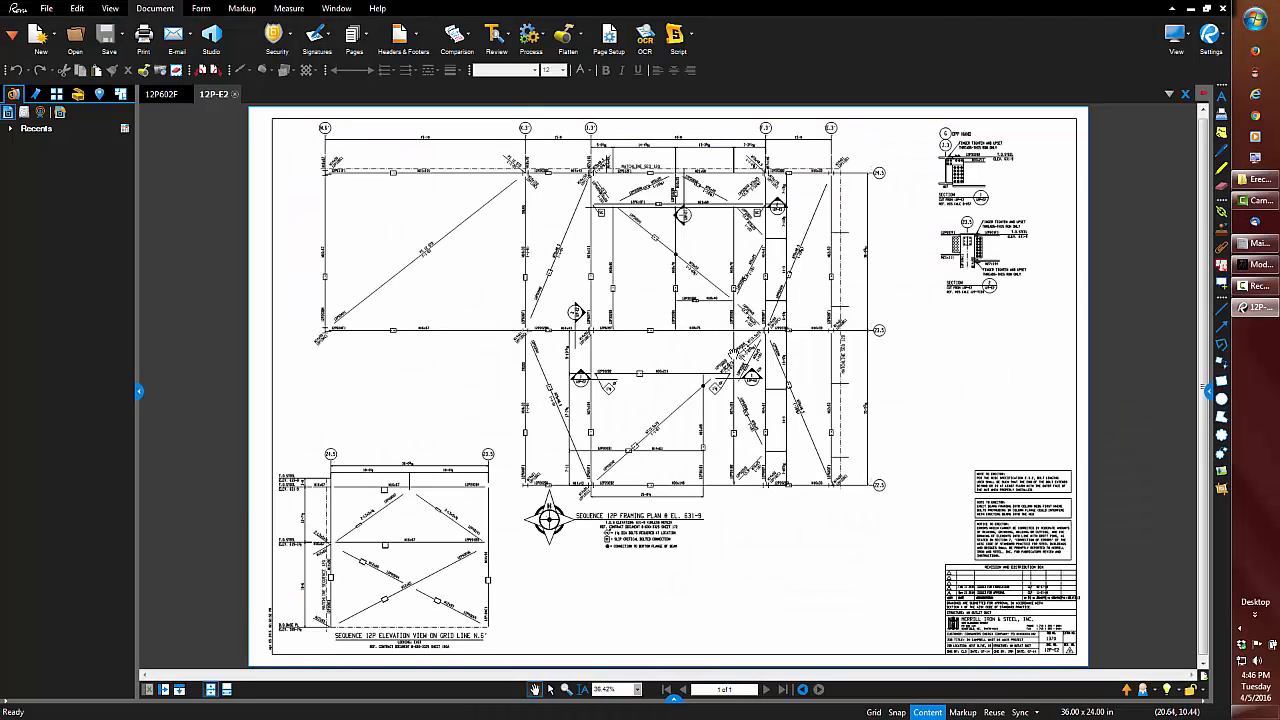
pyautogui.click(1222, 8)
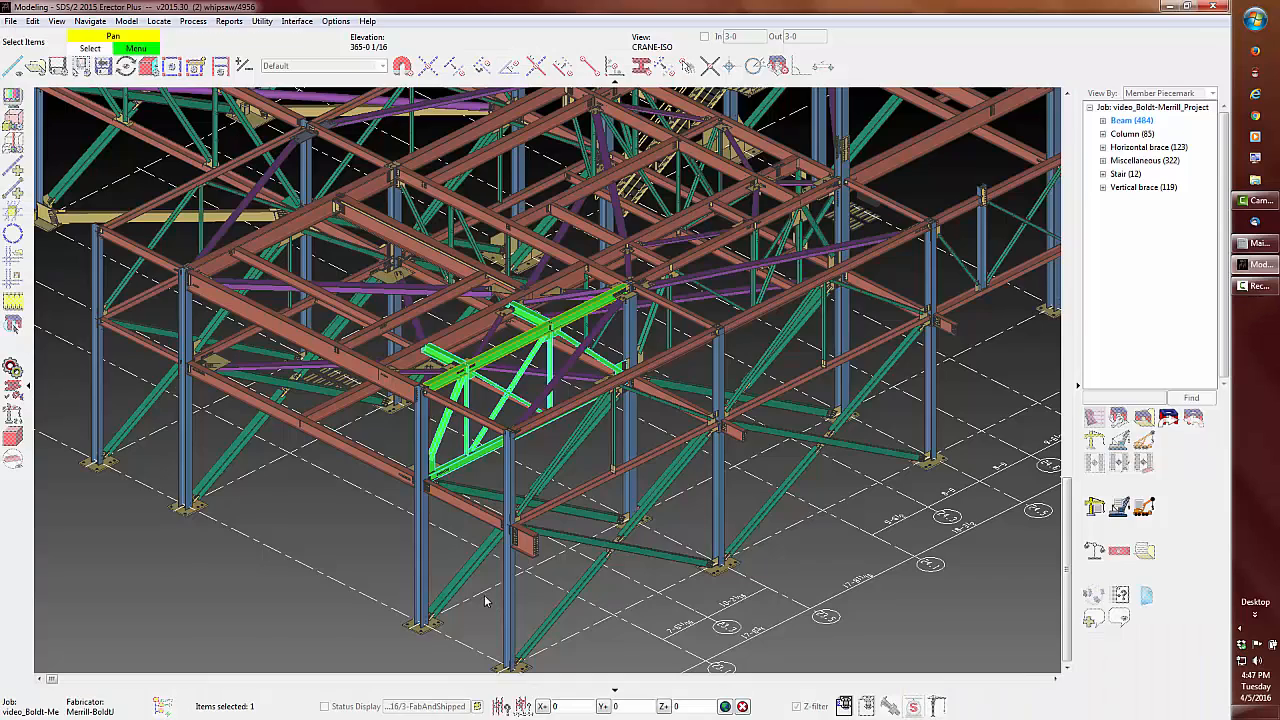
pyautogui.press('Escape')
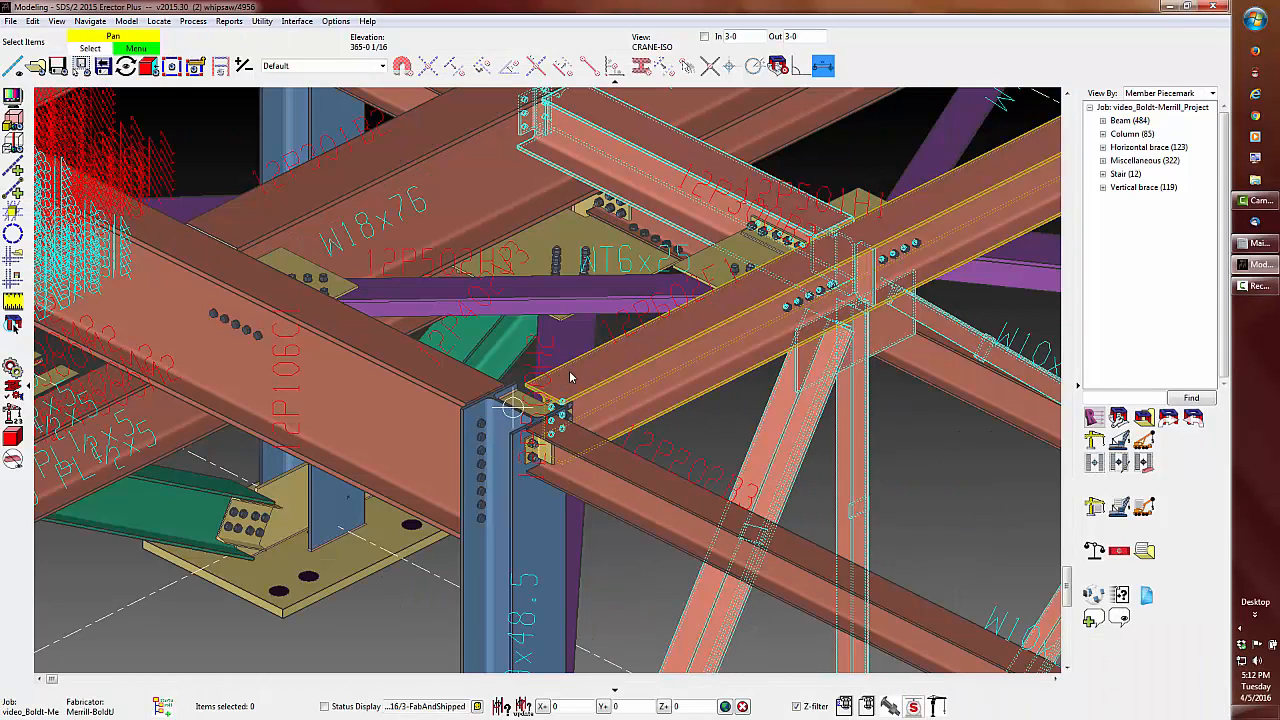
# Step: Open a plan view at the truss's top chord and measure from the column at grids F.3' and 22.5 to the first cross beam
pyautogui.keyDown('shift'); pyautogui.middleClick(573, 377); pyautogui.keyUp('shift')
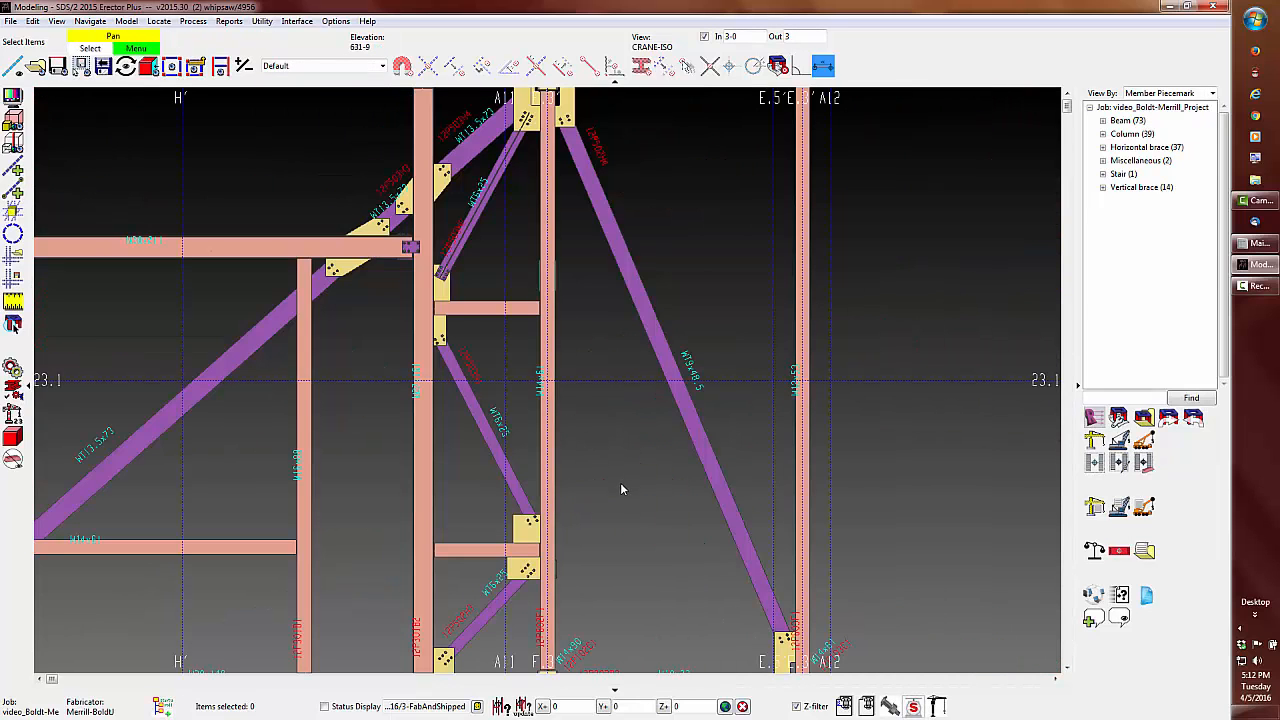
pyautogui.moveTo(586, 578); pyautogui.dragTo(570, 394, button='middle')
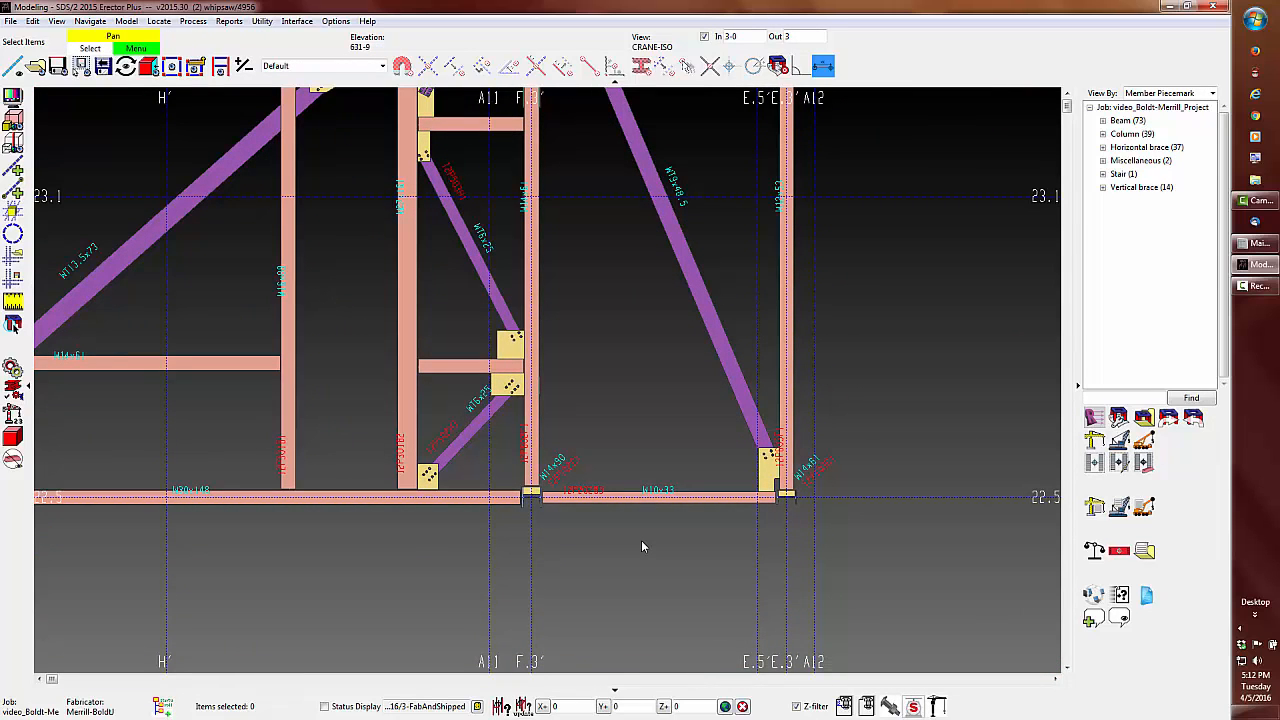
pyautogui.press('m')
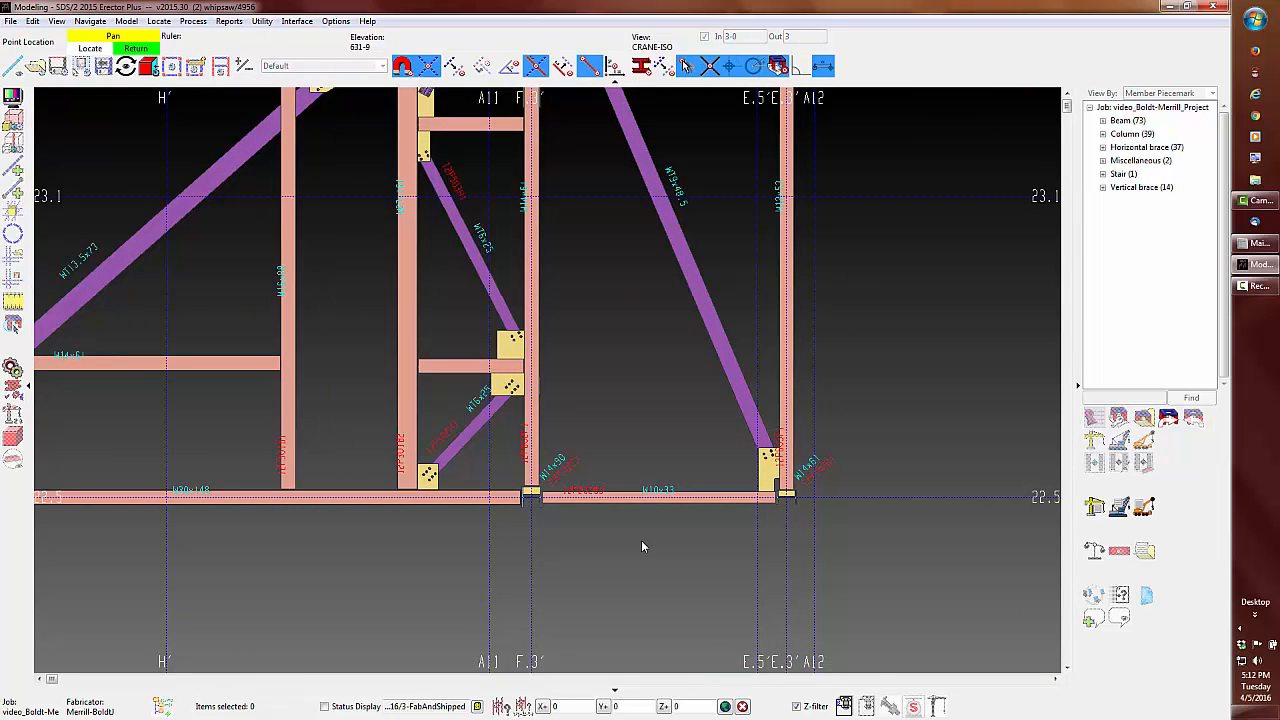
pyautogui.click(530, 495)
pyautogui.click(531, 365)
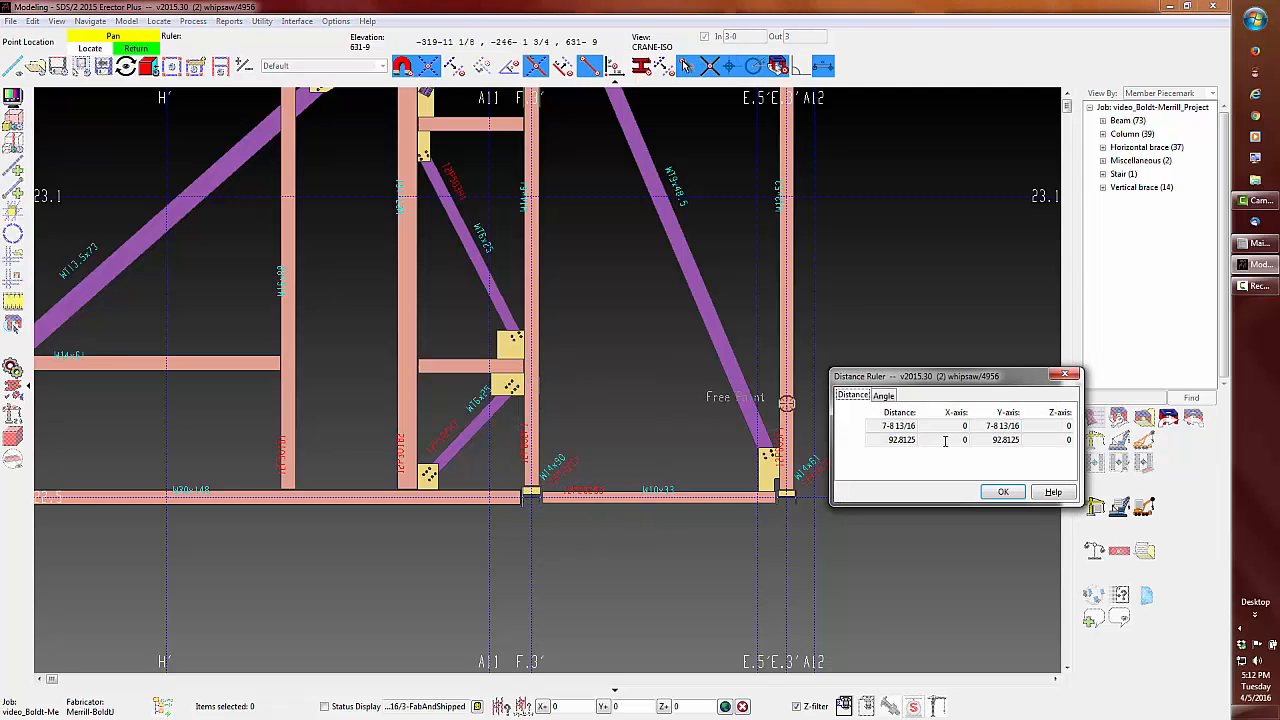
pyautogui.click(1003, 492)
pyautogui.rightClick(556, 425)
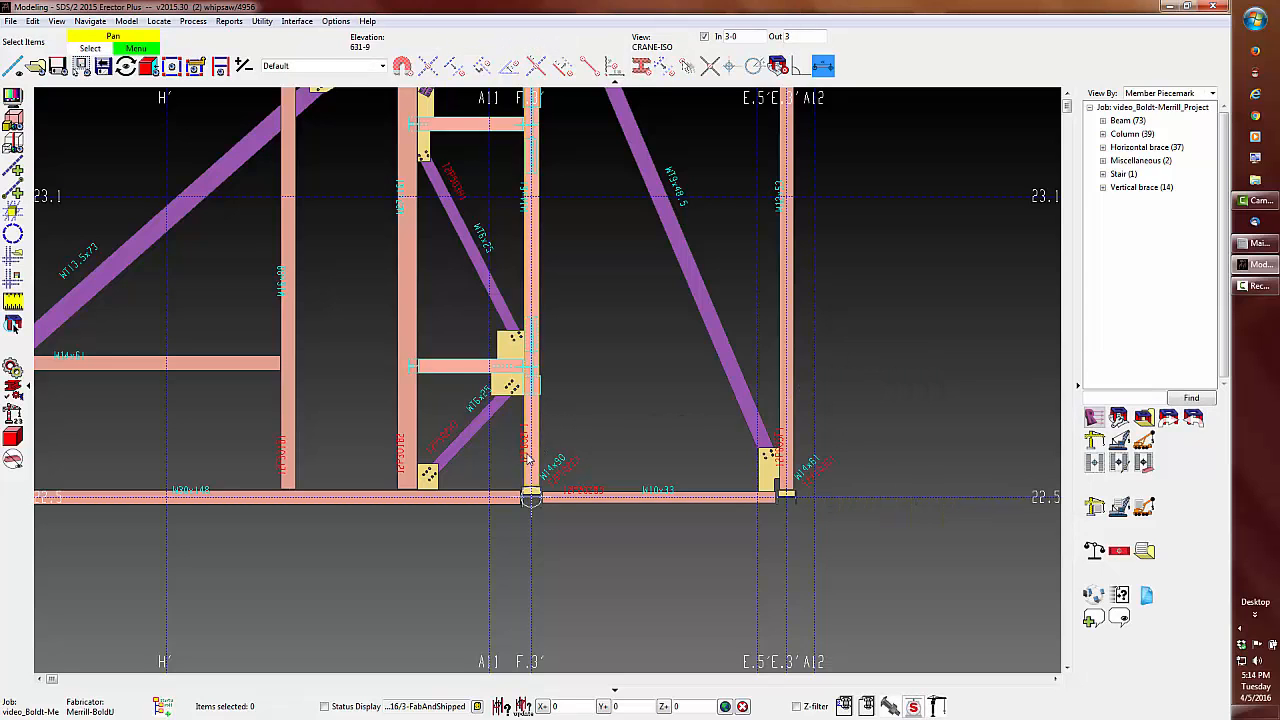
# Step: Select the truss along grid F.3' and review its field bolt report before returning to the isometric view
pyautogui.click(530, 458)
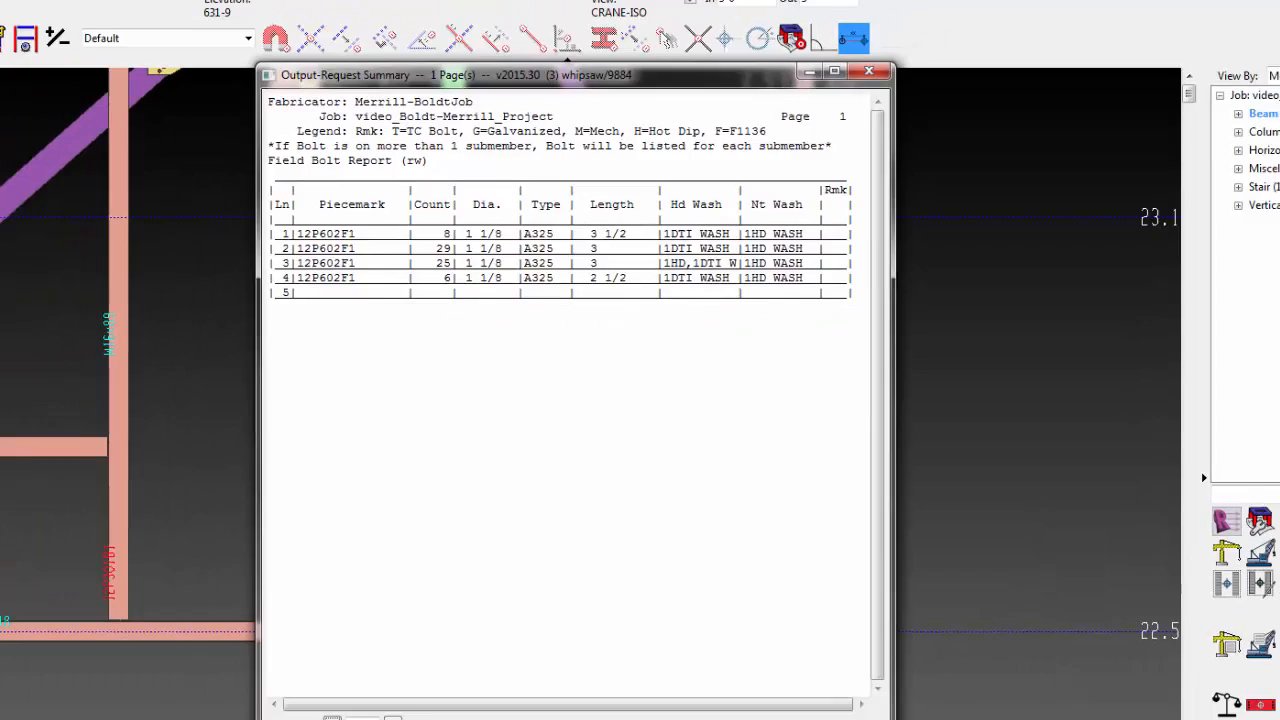
pyautogui.press('Escape')
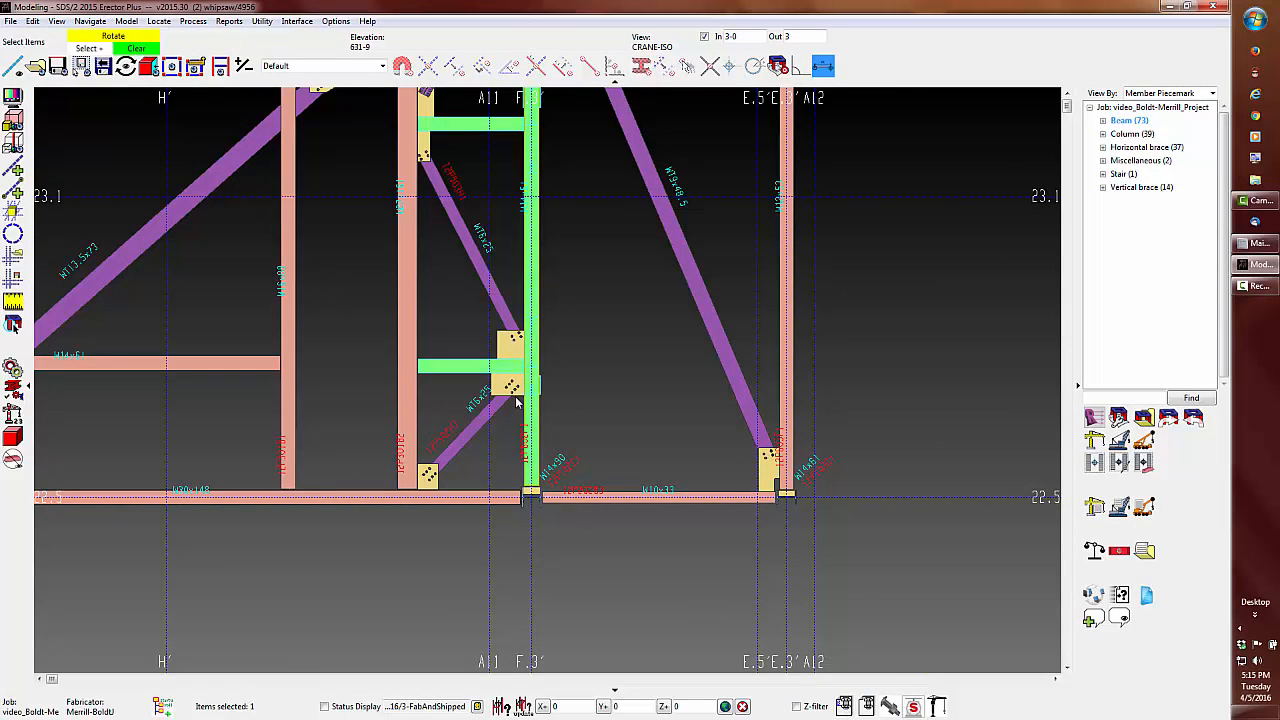
pyautogui.moveTo(517, 402); pyautogui.dragTo(333, 196, button='middle')
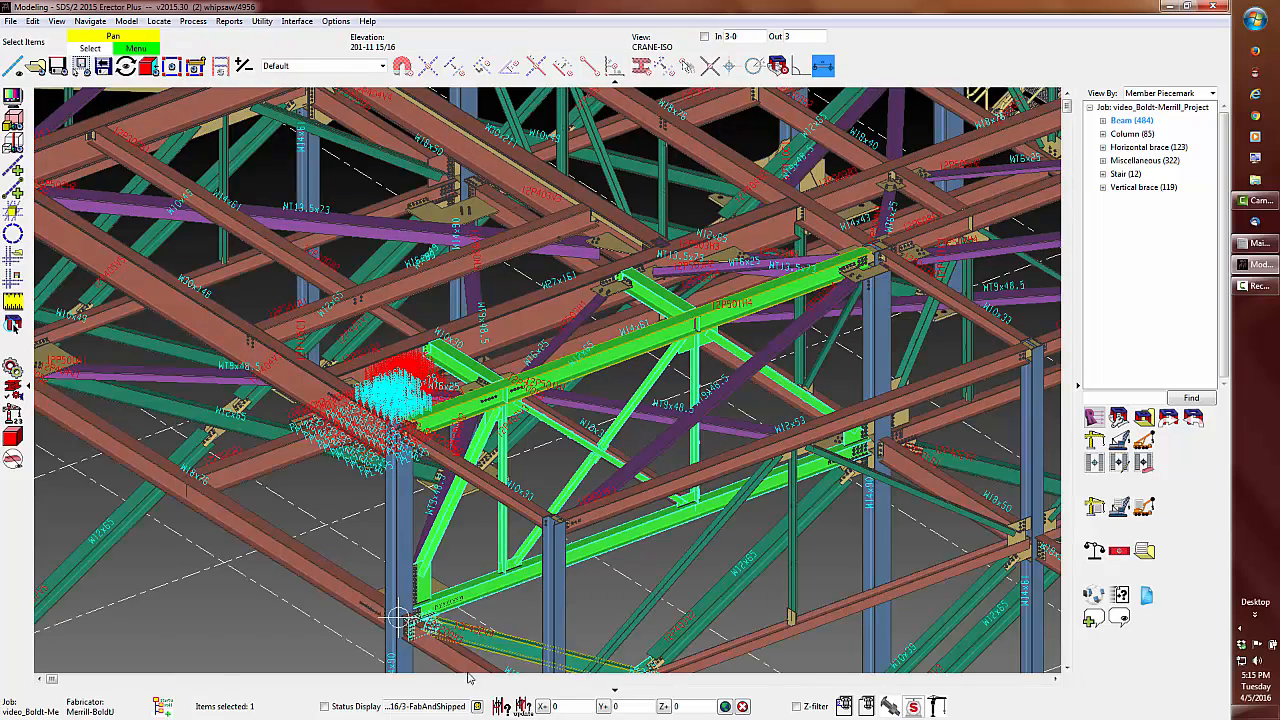
# Step: Apply the 1_Bolt status review file from the _Erector_NASCC2016 folder and inspect the bolts at the truss's end connection
pyautogui.click(477, 706)
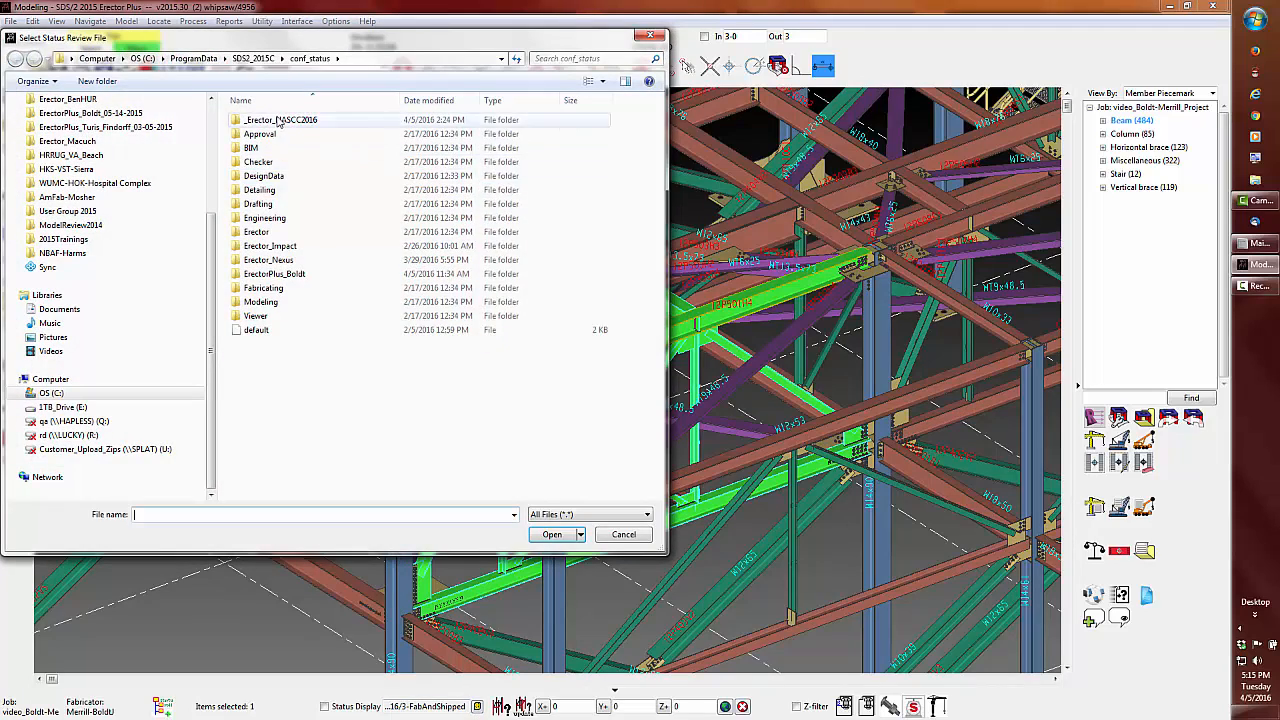
pyautogui.doubleClick(281, 121)
pyautogui.click(254, 120)
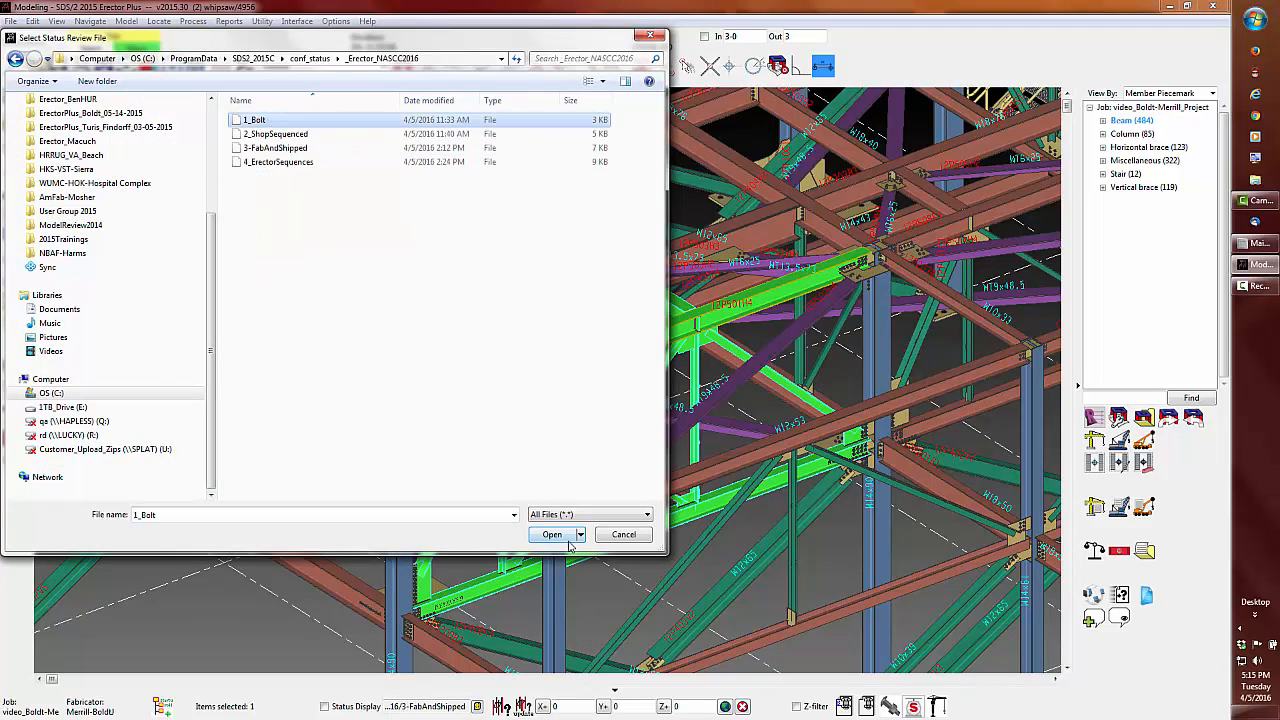
pyautogui.click(568, 538)
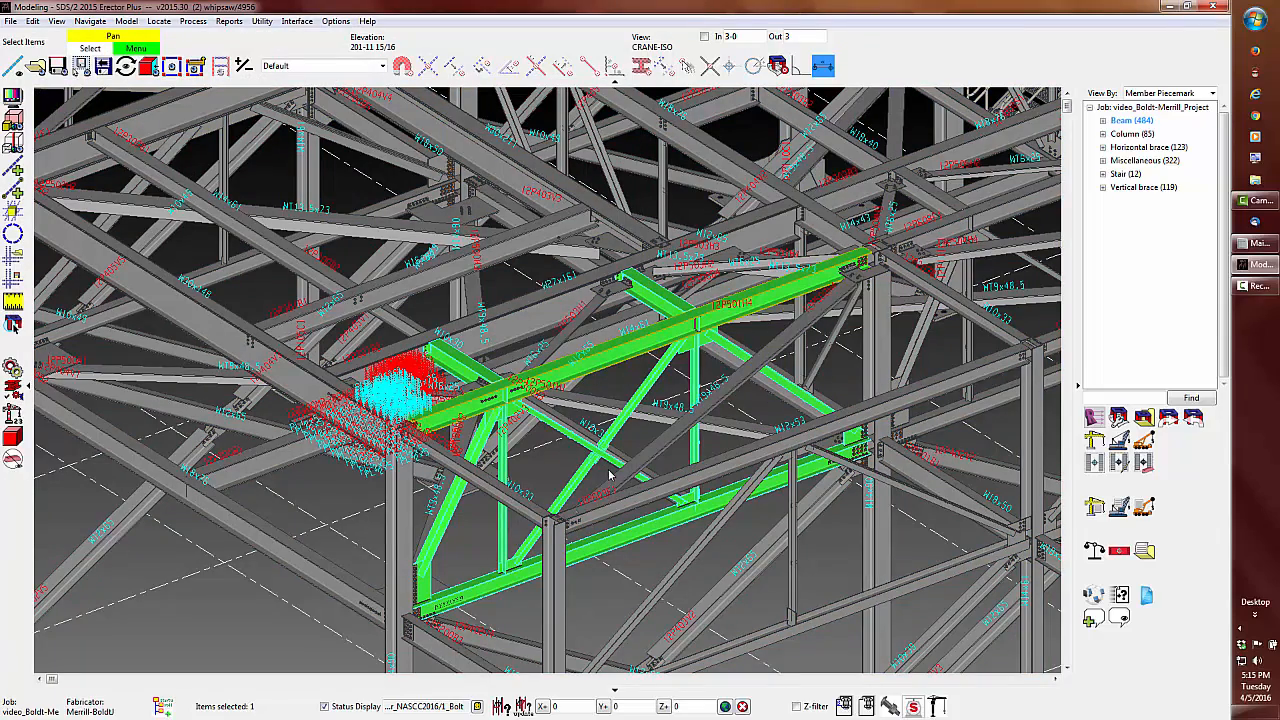
pyautogui.scroll(5, 432, 604)
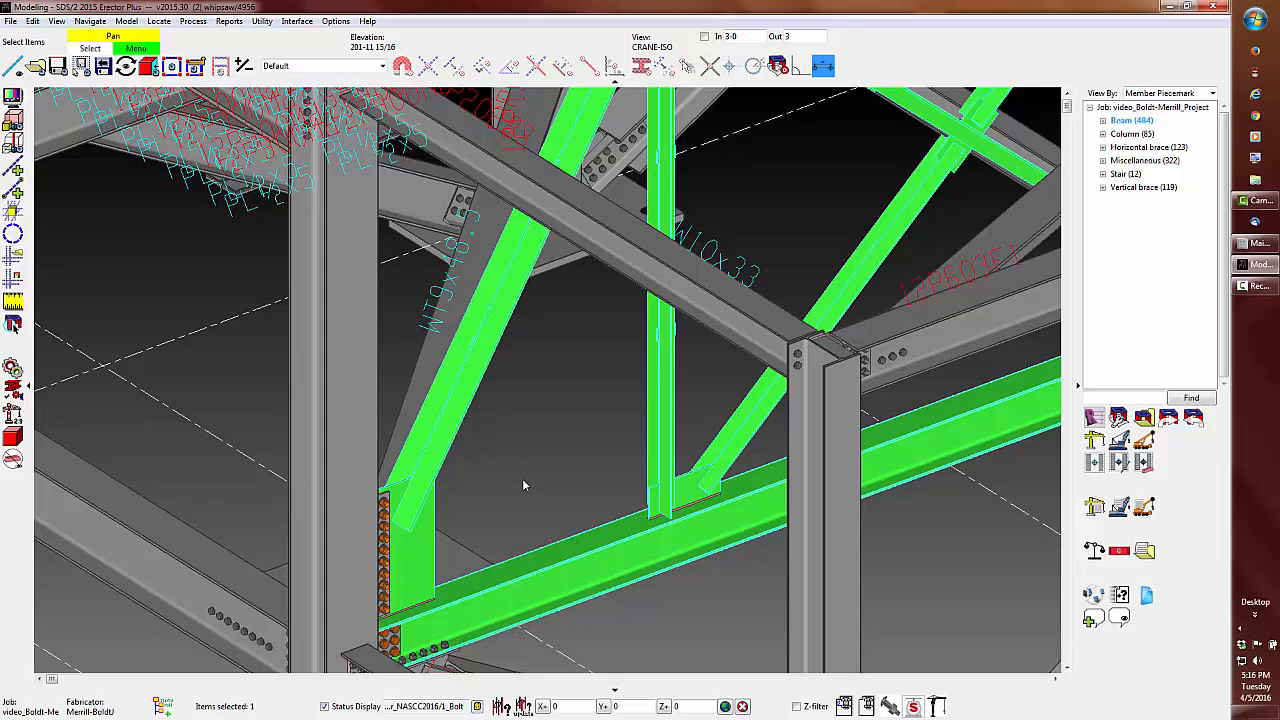
# Step: Show the whole structure again and run the BoltDiameter.sel advanced selection from the _Erector folder
pyautogui.rightClick(527, 426)
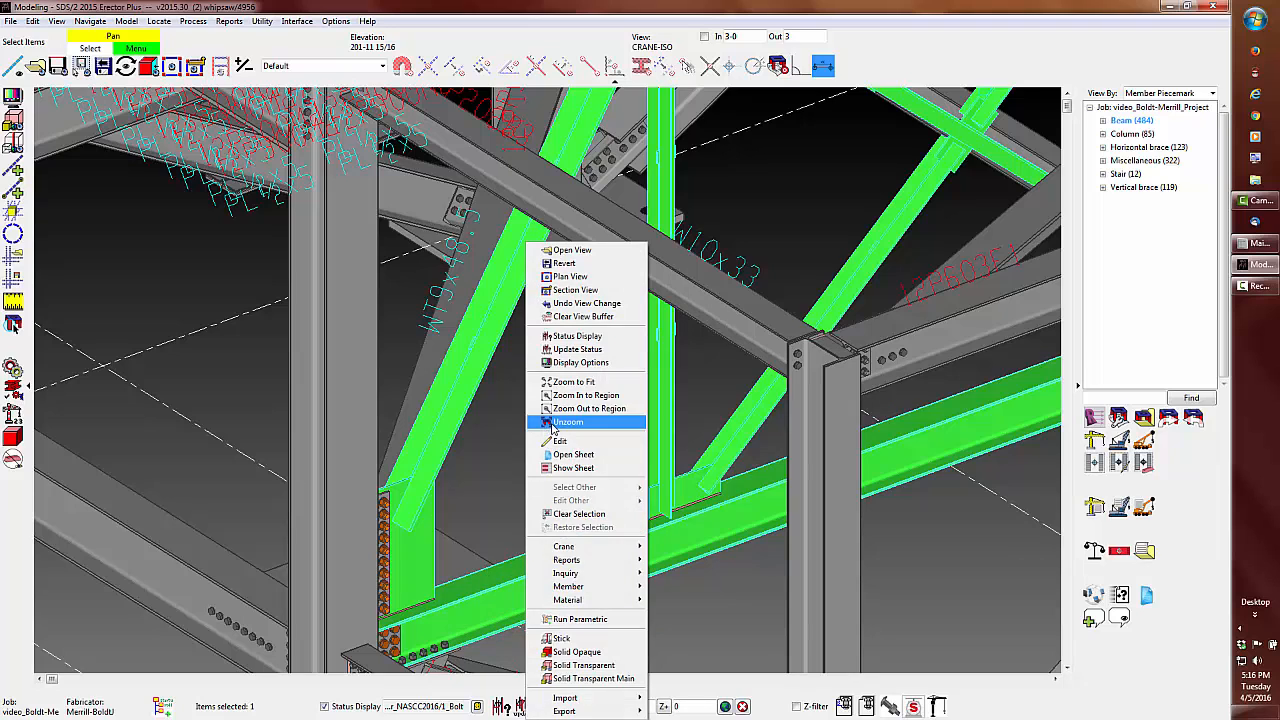
pyautogui.click(551, 423)
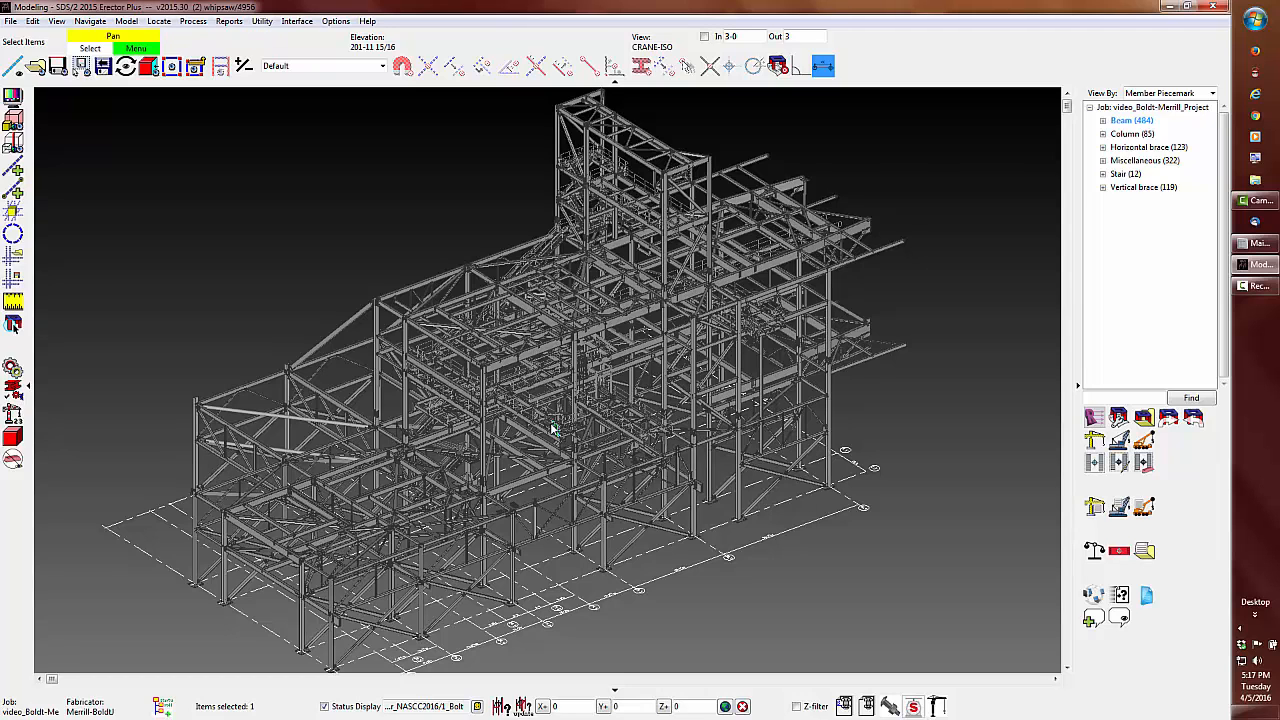
pyautogui.moveTo(551, 428); pyautogui.dragTo(551, 428, button='middle')
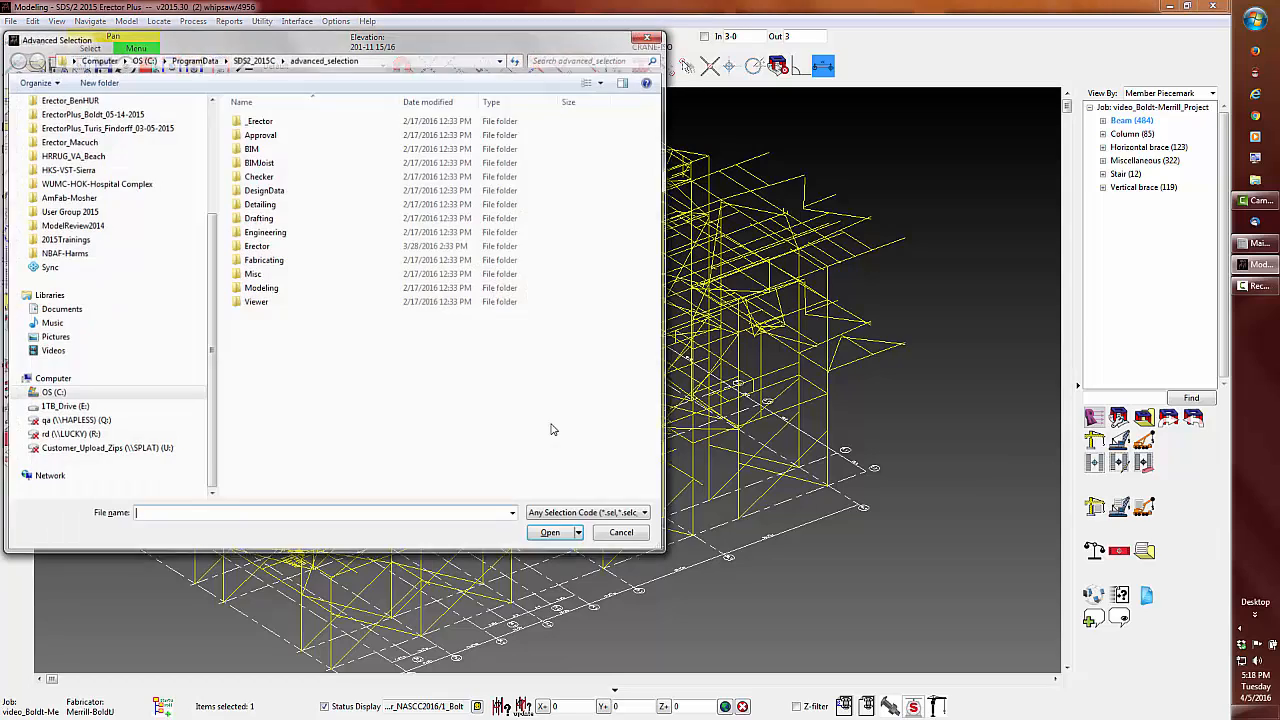
pyautogui.doubleClick(266, 120)
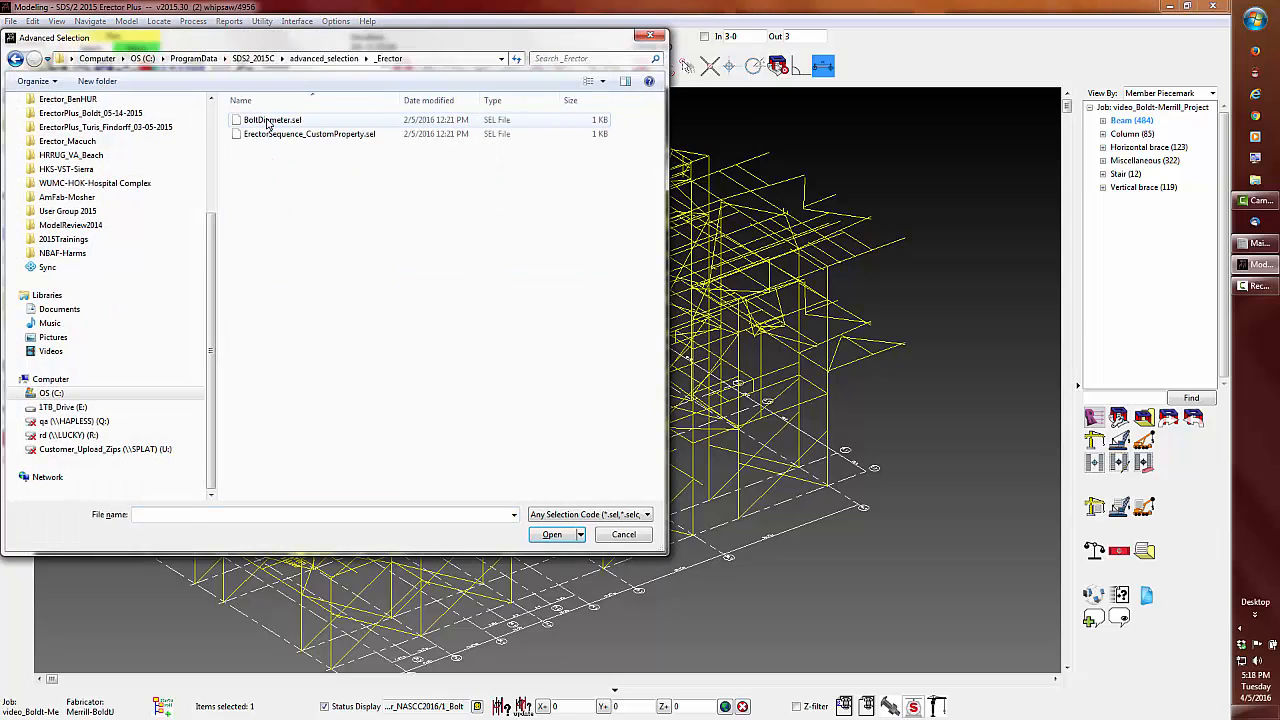
pyautogui.doubleClick(266, 120)
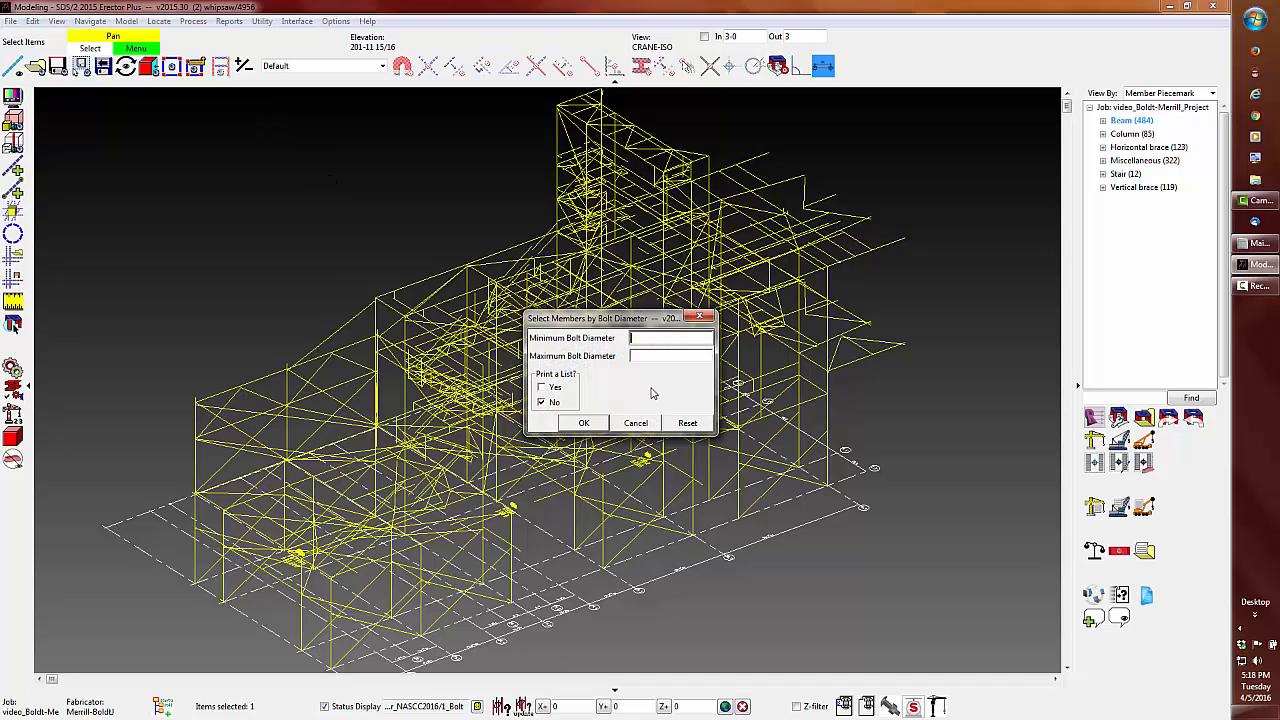
# Step: Select the members with minimum and maximum bolt diameters of 1 1/8, print their list, and close the report
pyautogui.write('1 1/8')
pyautogui.press('Tab')
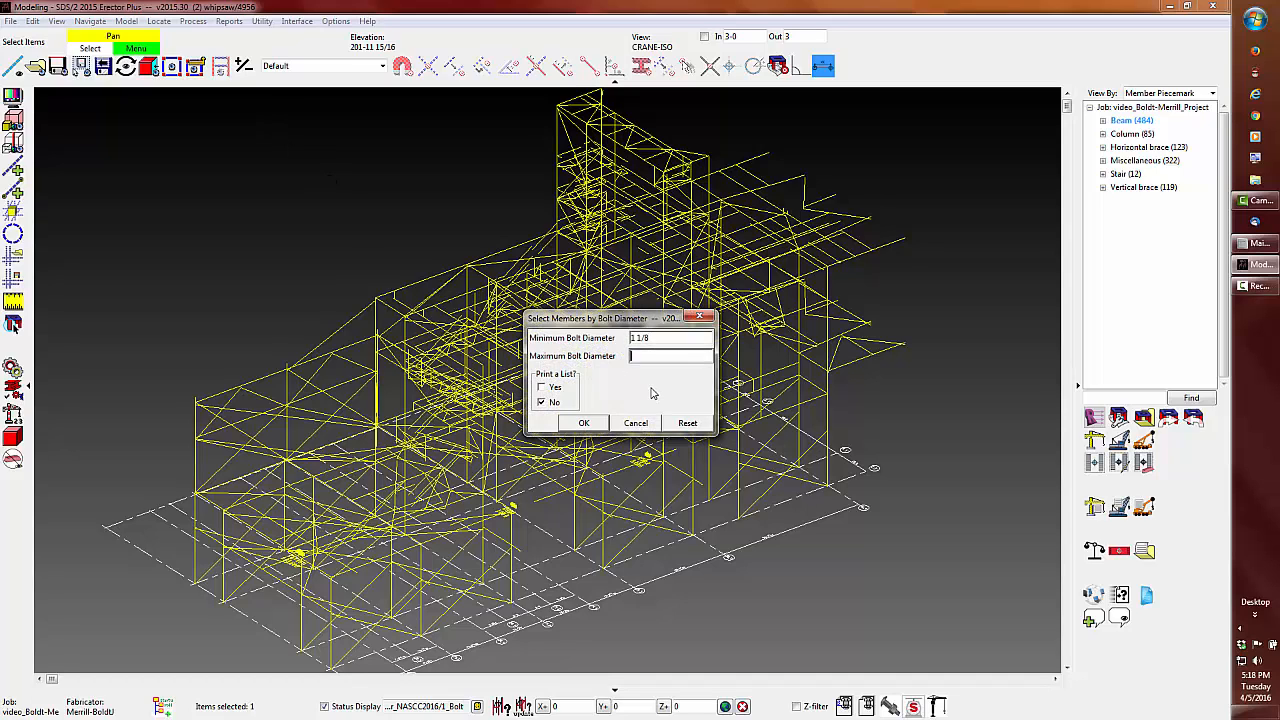
pyautogui.write('1 1/8')
pyautogui.click(542, 387)
pyautogui.click(584, 422)
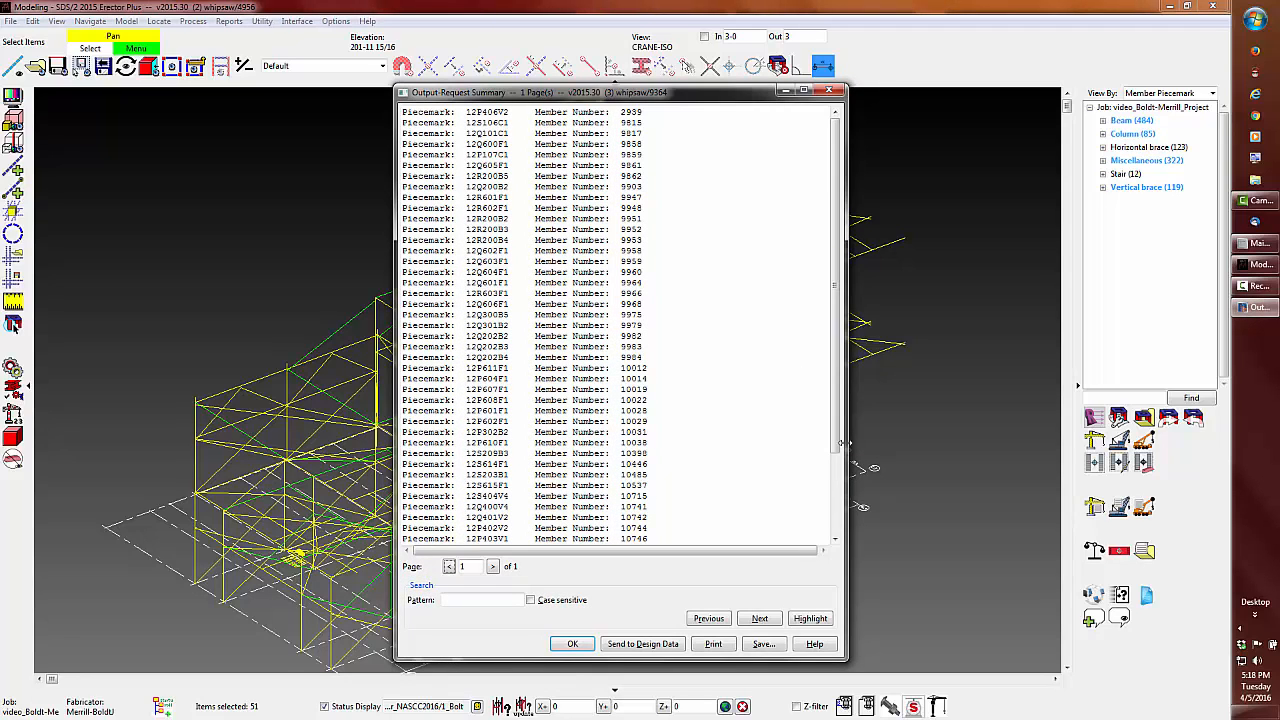
pyautogui.click(573, 644)
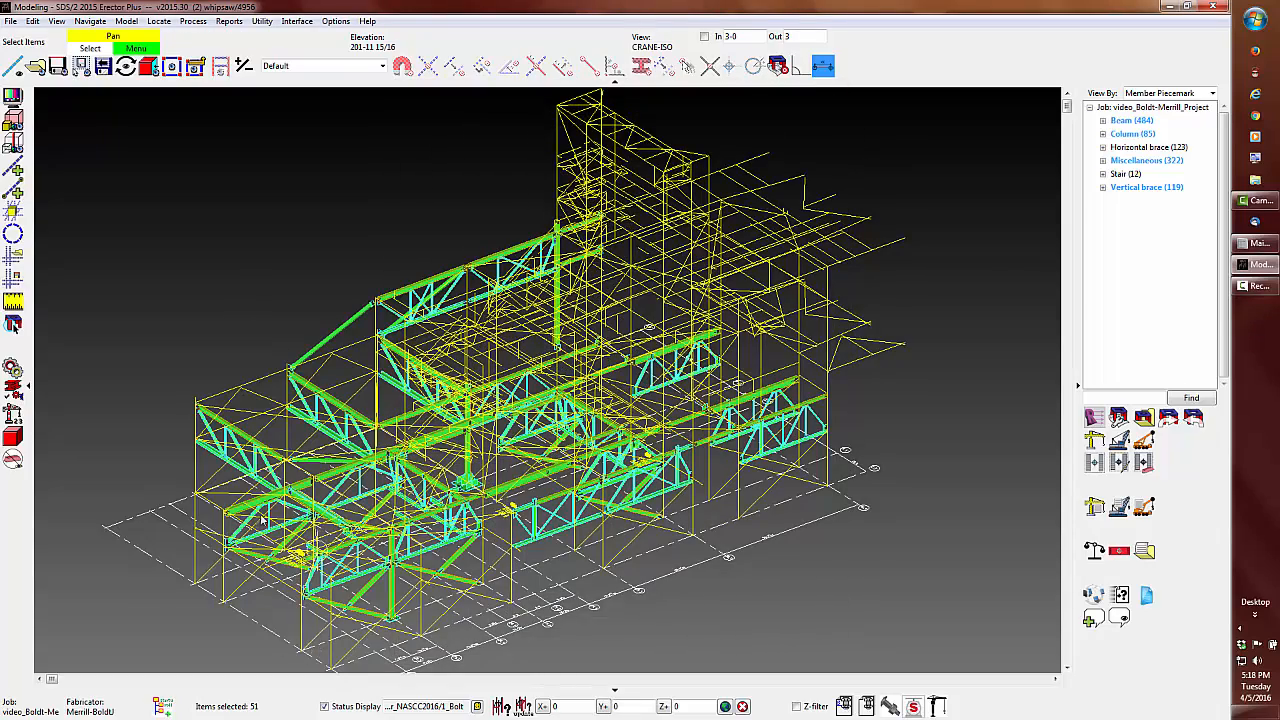
# Step: Inspect the bolted end connections of the selected truss members up close, and return to the isometric view of the whole structure
pyautogui.scroll(3, 257, 520)
pyautogui.scroll(5, 257, 520)
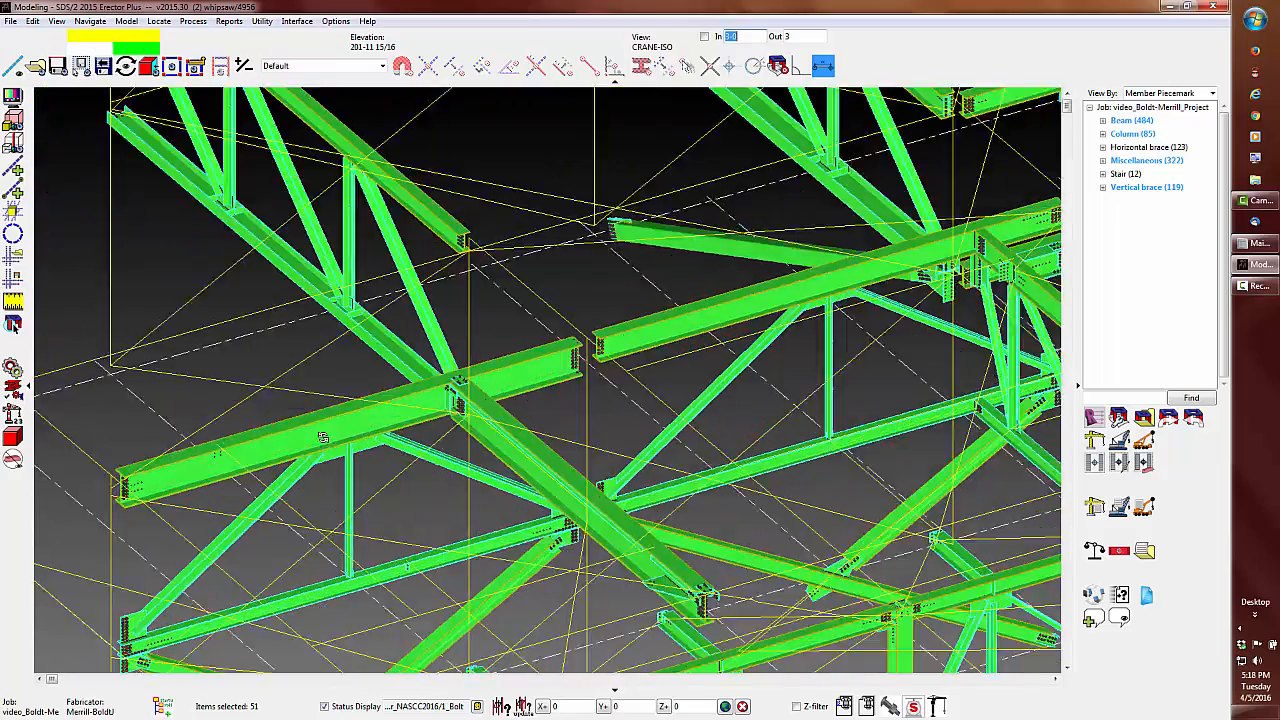
pyautogui.moveTo(323, 437); pyautogui.dragTo(355, 366, button='middle')
pyautogui.scroll(5, 113, 542)
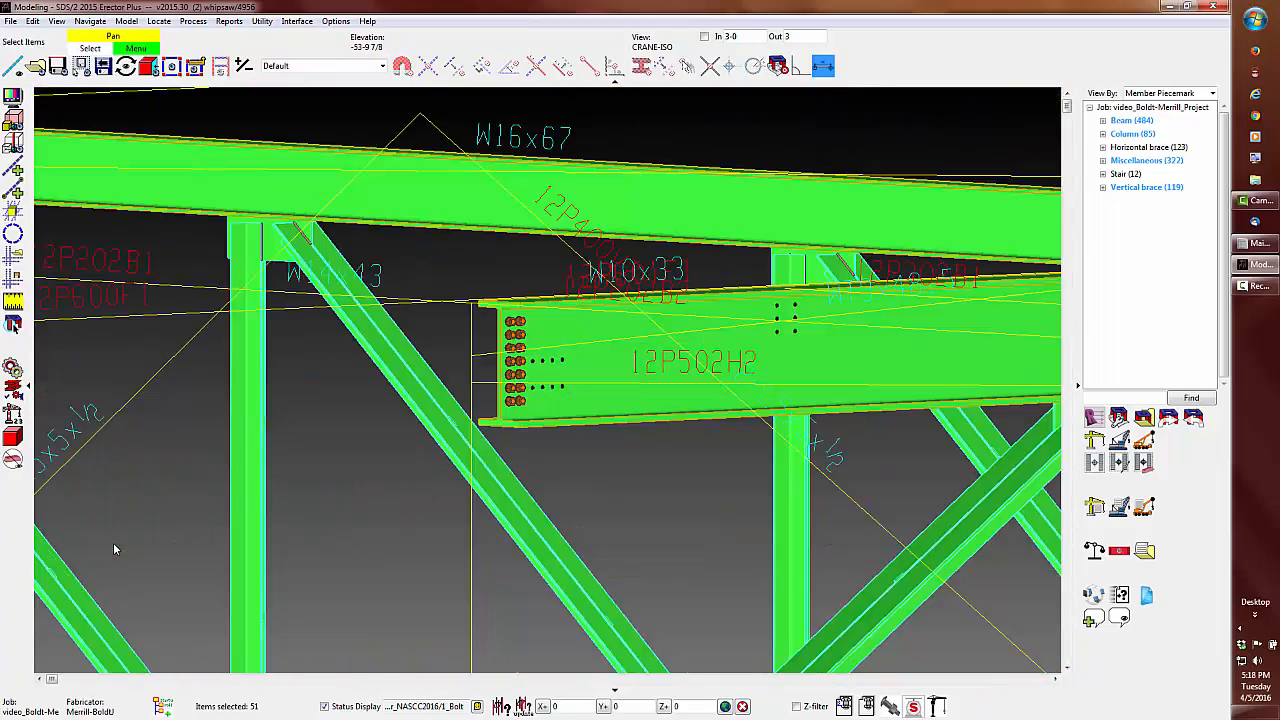
pyautogui.click(194, 427)
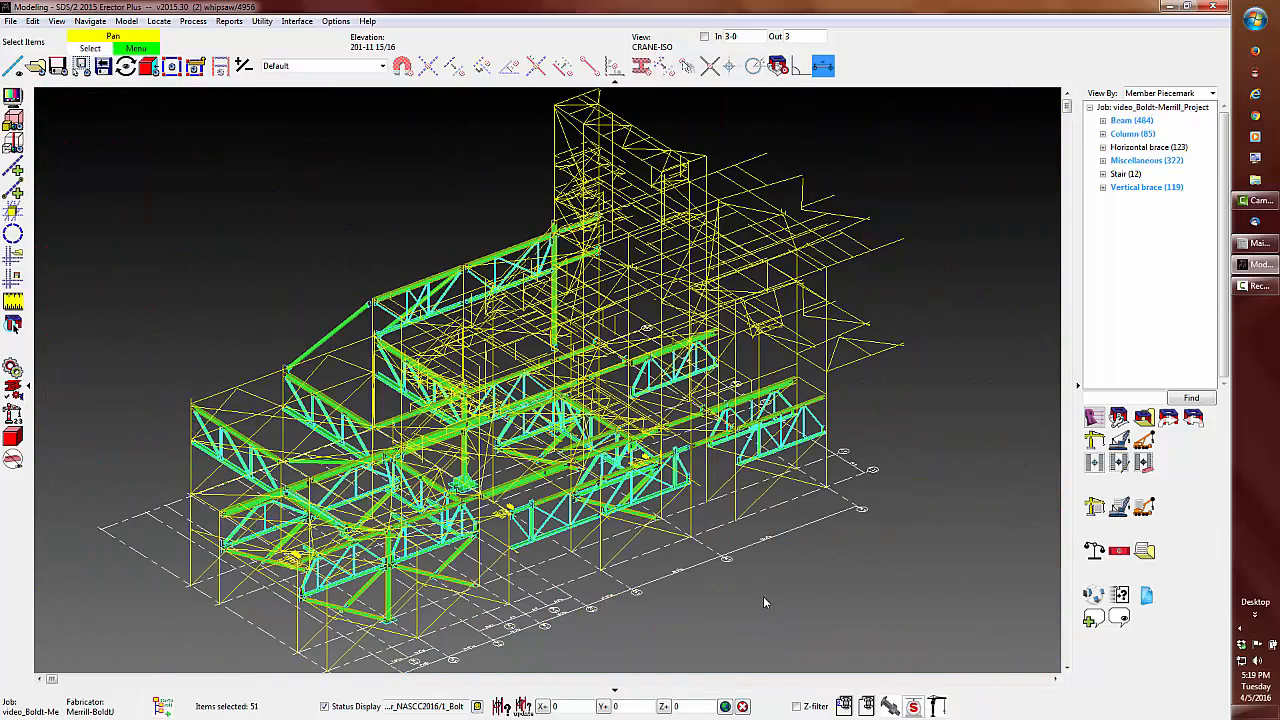
# Step: Clear the member selection and bring up the elevation view of the front corner truss between grids 22.5 and 24.5, with nothing selected
pyautogui.click(764, 598)
pyautogui.press('z')
pyautogui.click(362, 498)
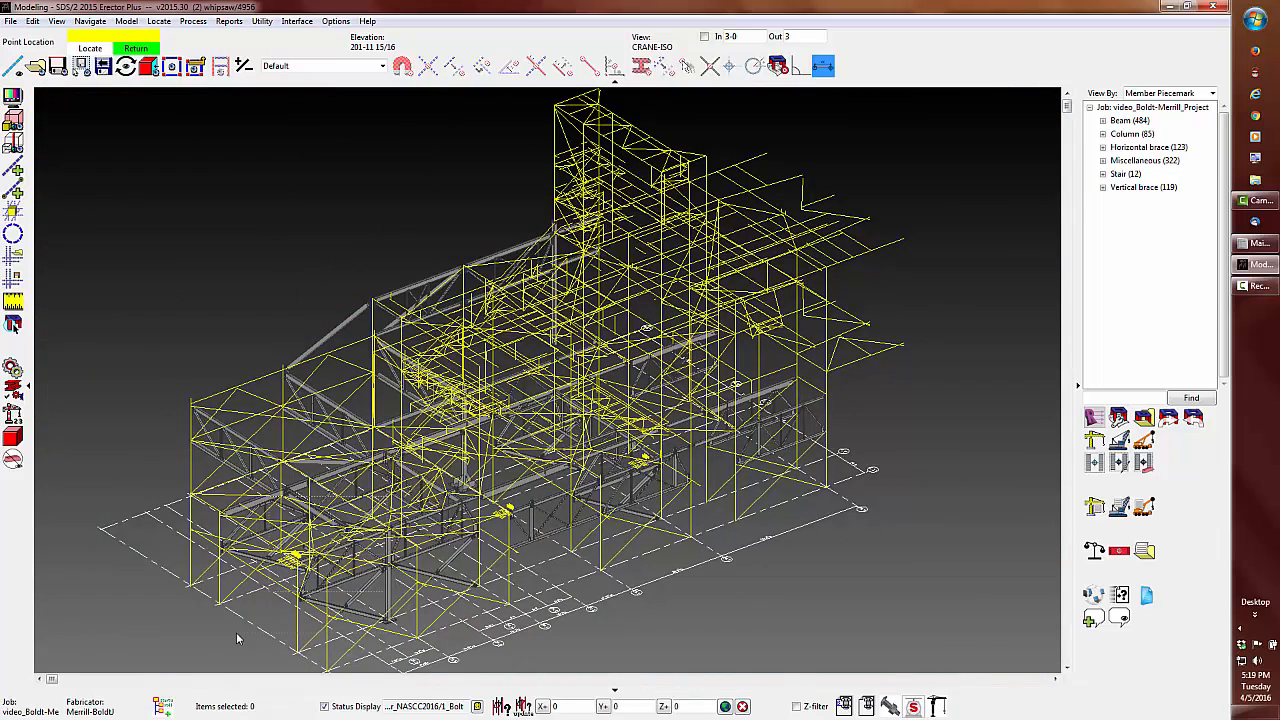
pyautogui.click(281, 634)
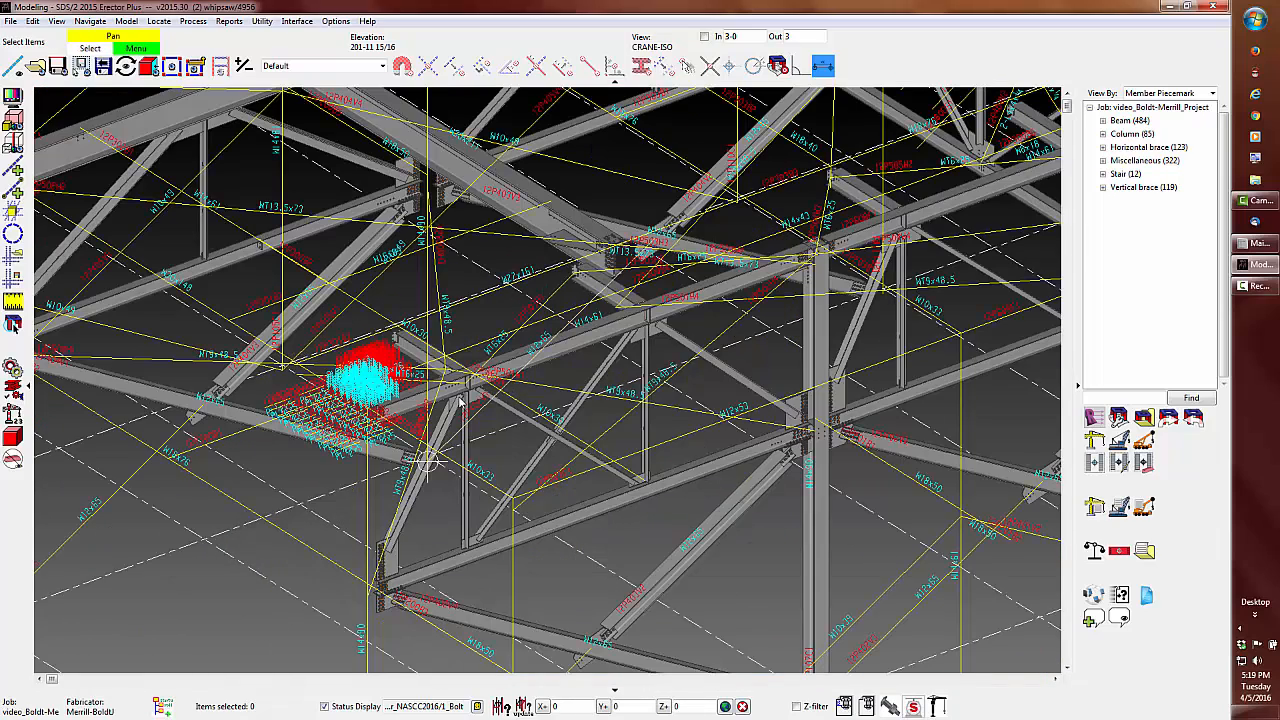
pyautogui.keyDown('ctrl'); pyautogui.middleClick(404, 410); pyautogui.keyUp('ctrl')
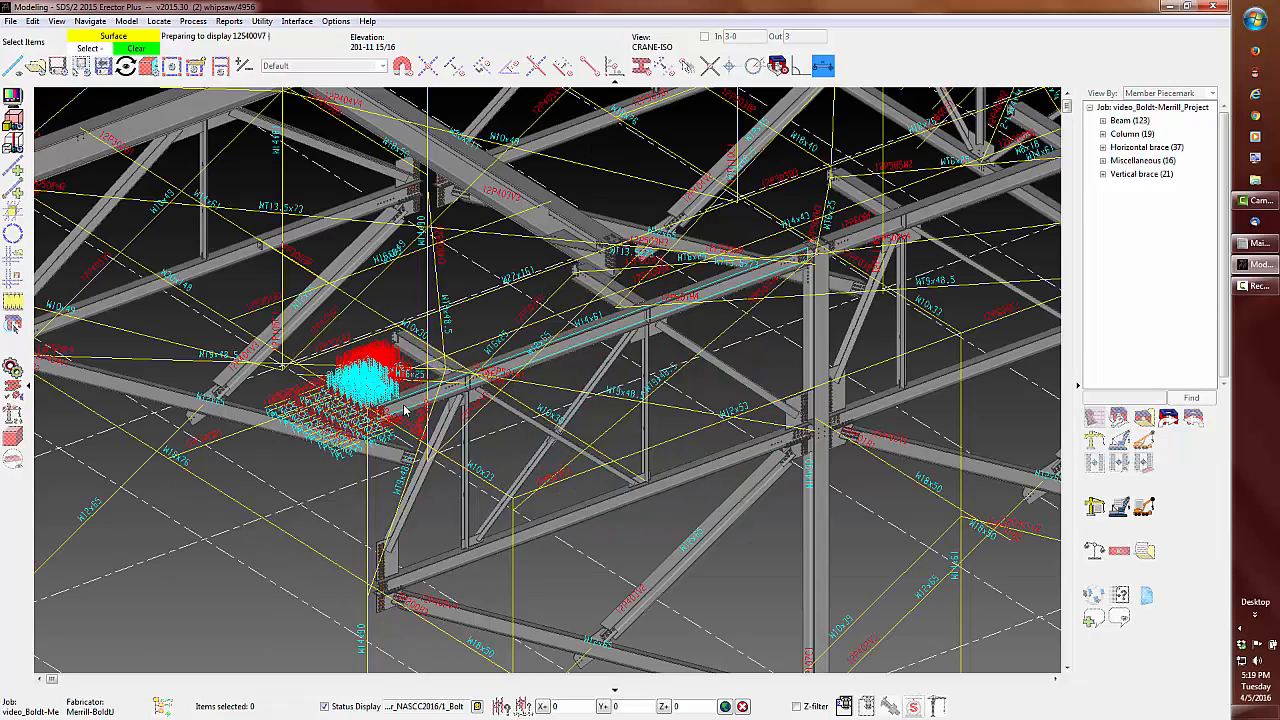
pyautogui.scroll(-4, 447, 386)
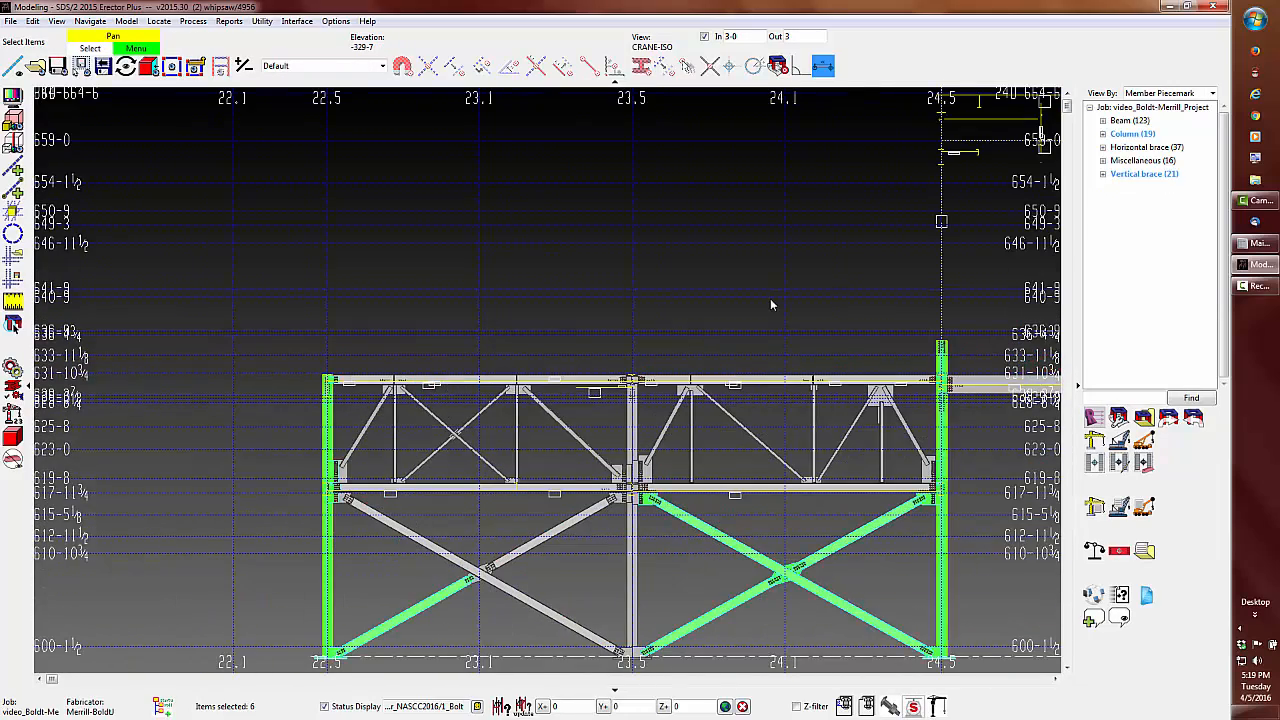
pyautogui.press('Escape')
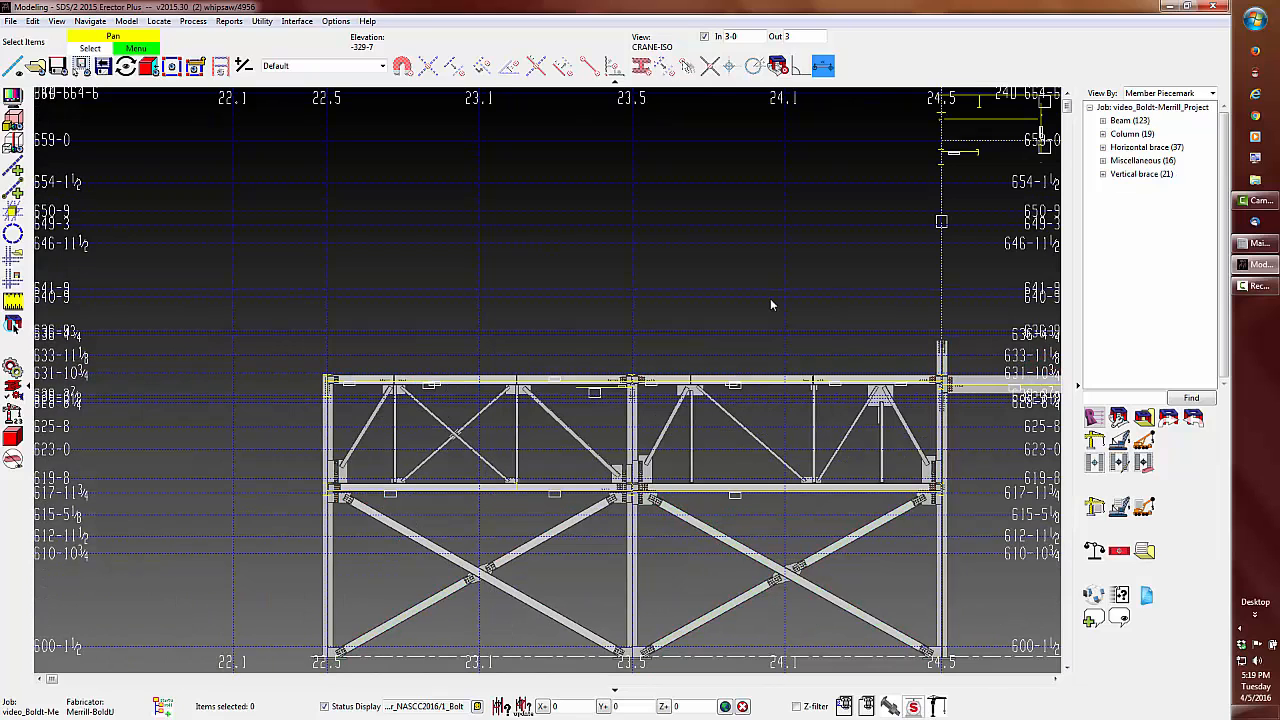
# Step: Add a note to the top chord beam of the truss bay, located at its grid 22.5 end
pyautogui.click(1093, 620)
pyautogui.click(576, 387)
pyautogui.click(328, 376)
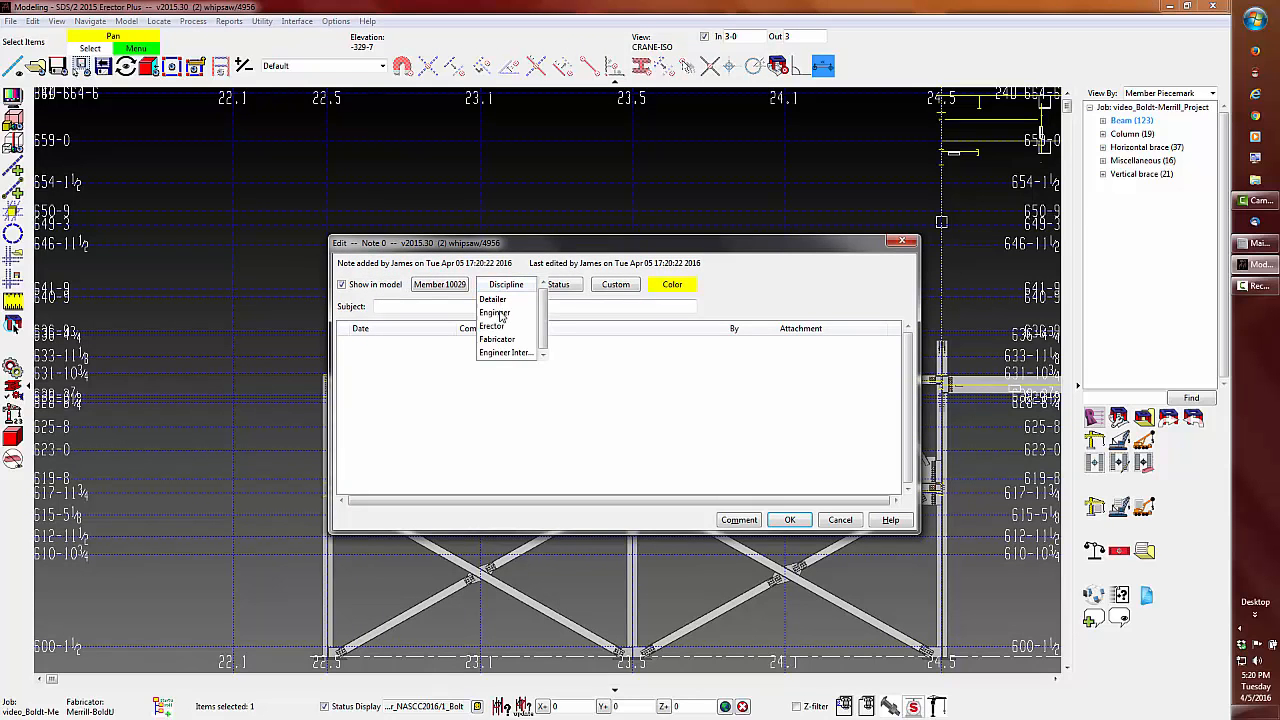
# Step: Set the note's discipline to Erector, status to Active and colour to red, and choose the responsible person's name as its custom value
pyautogui.click(492, 326)
pyautogui.click(559, 286)
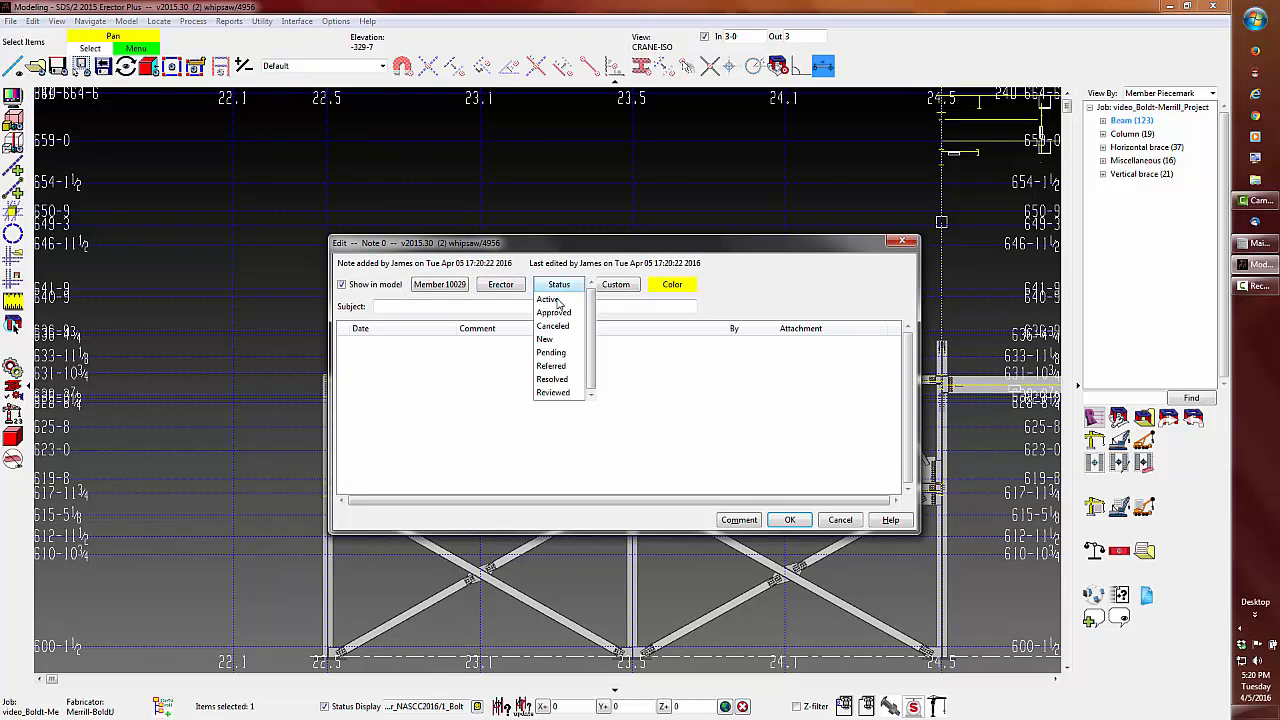
pyautogui.click(672, 286)
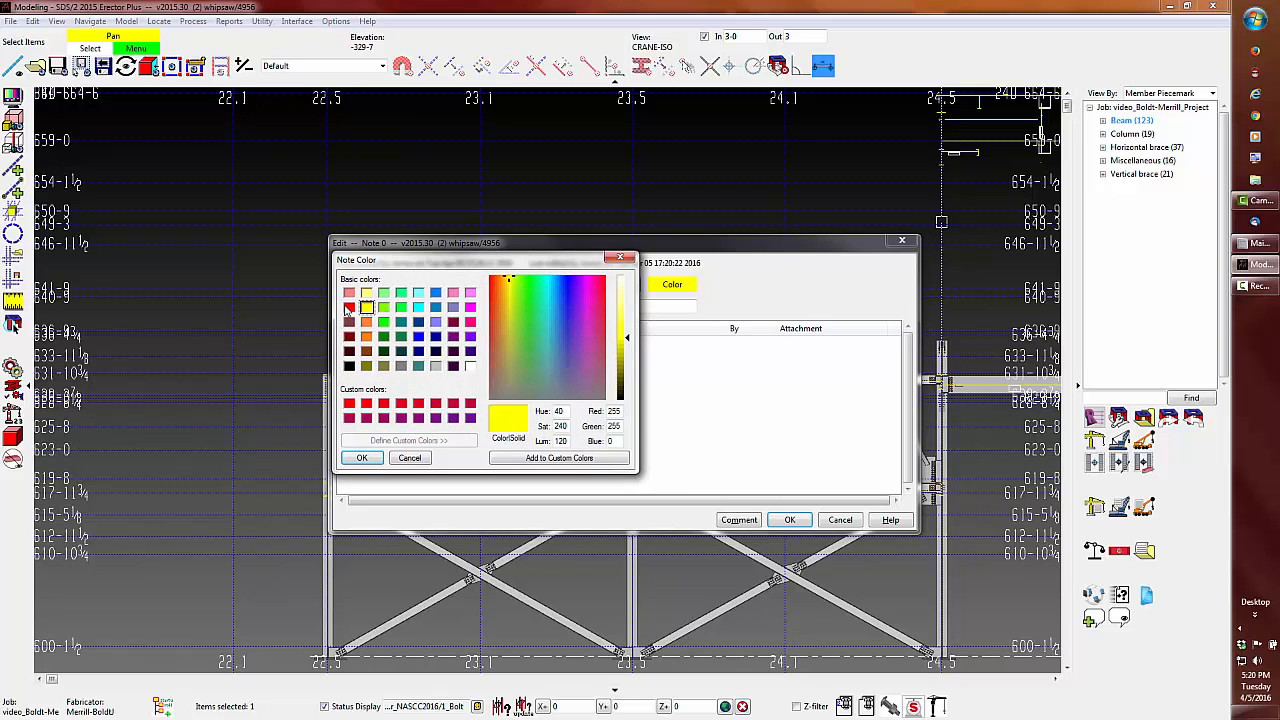
pyautogui.click(349, 307)
pyautogui.click(360, 456)
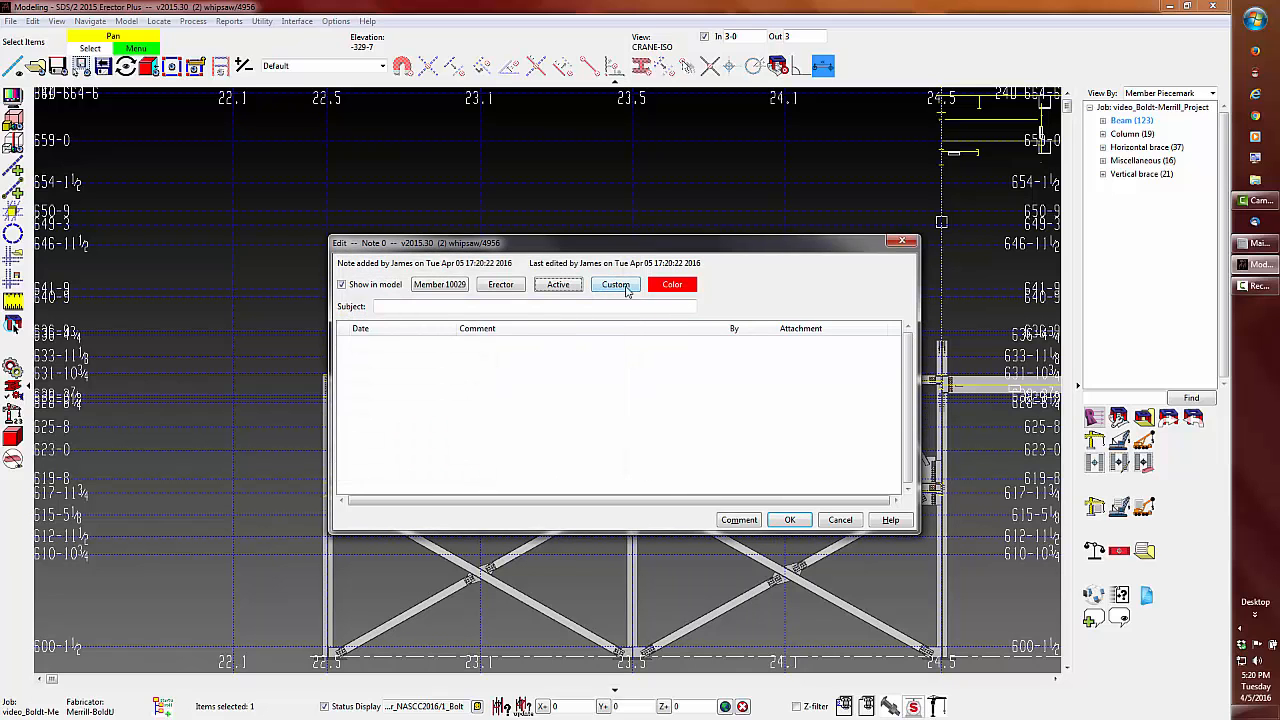
pyautogui.click(616, 285)
pyautogui.click(612, 301)
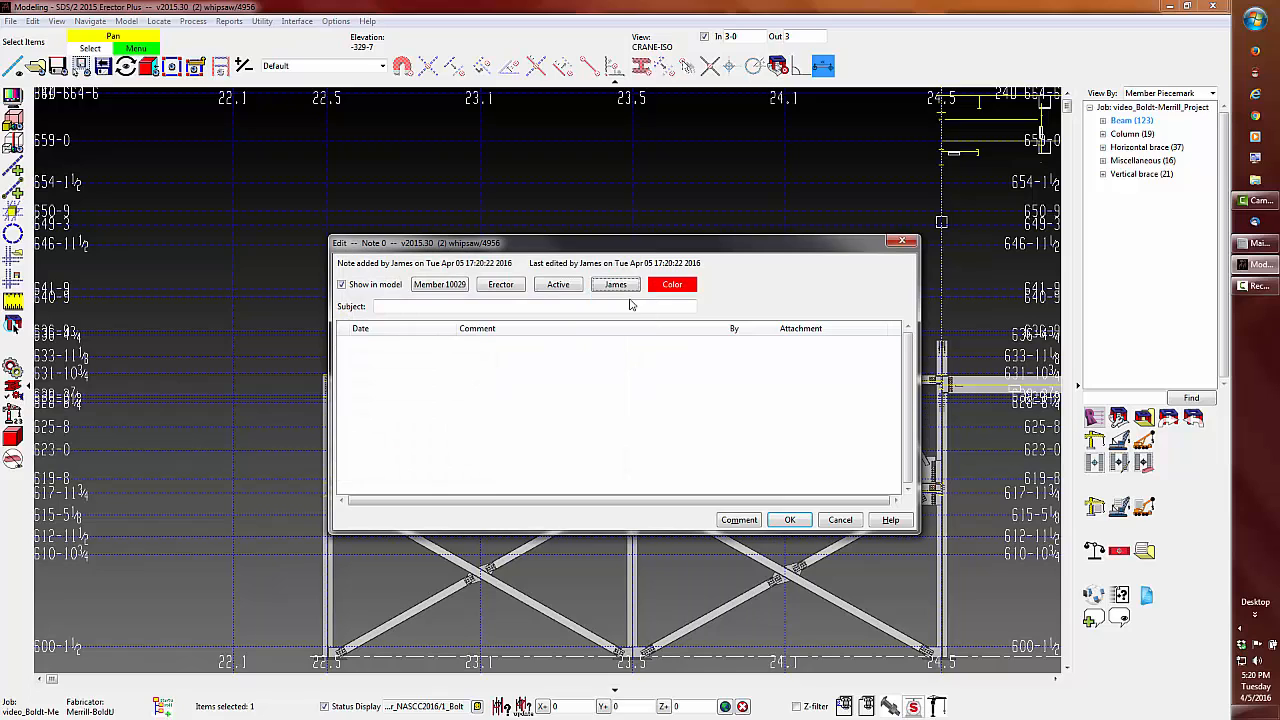
# Step: Give the note the subject "Verify if frame, columns and braces can be lifted together" and the comment "As stated can these be lfted as one unit"
pyautogui.click(440, 307)
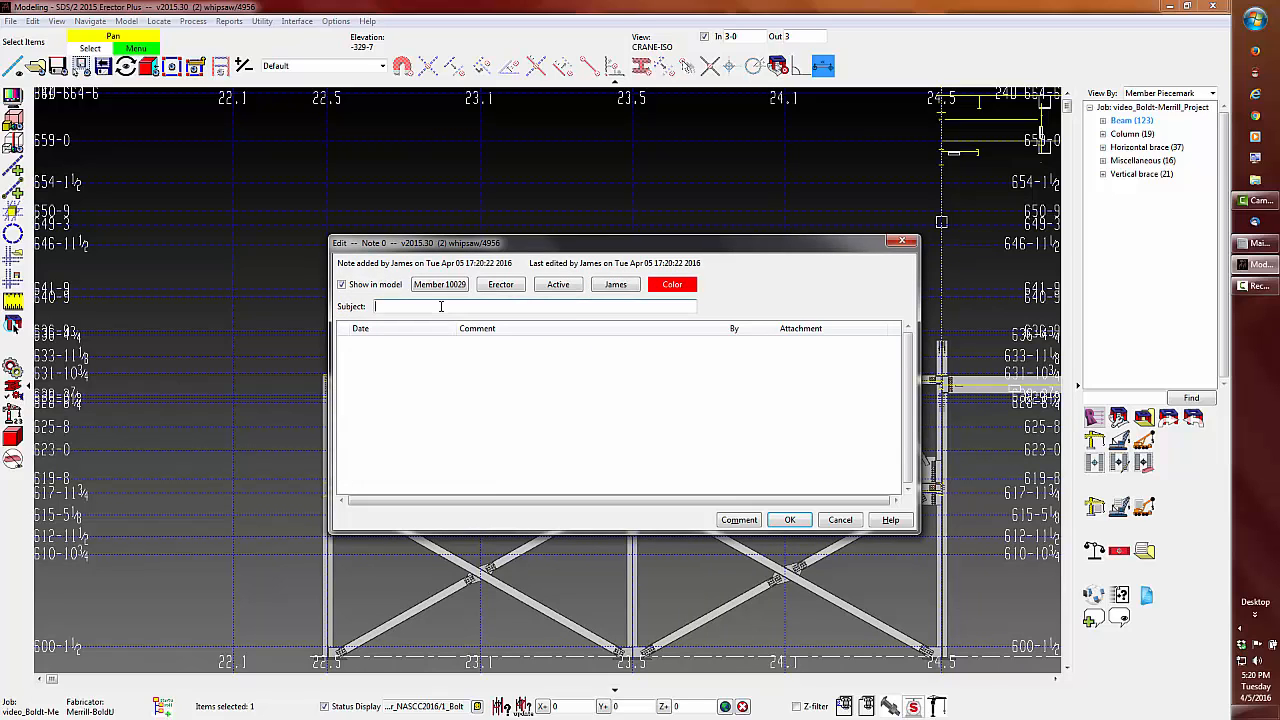
pyautogui.write('Verify if frame, columns and braces can be lifted together')
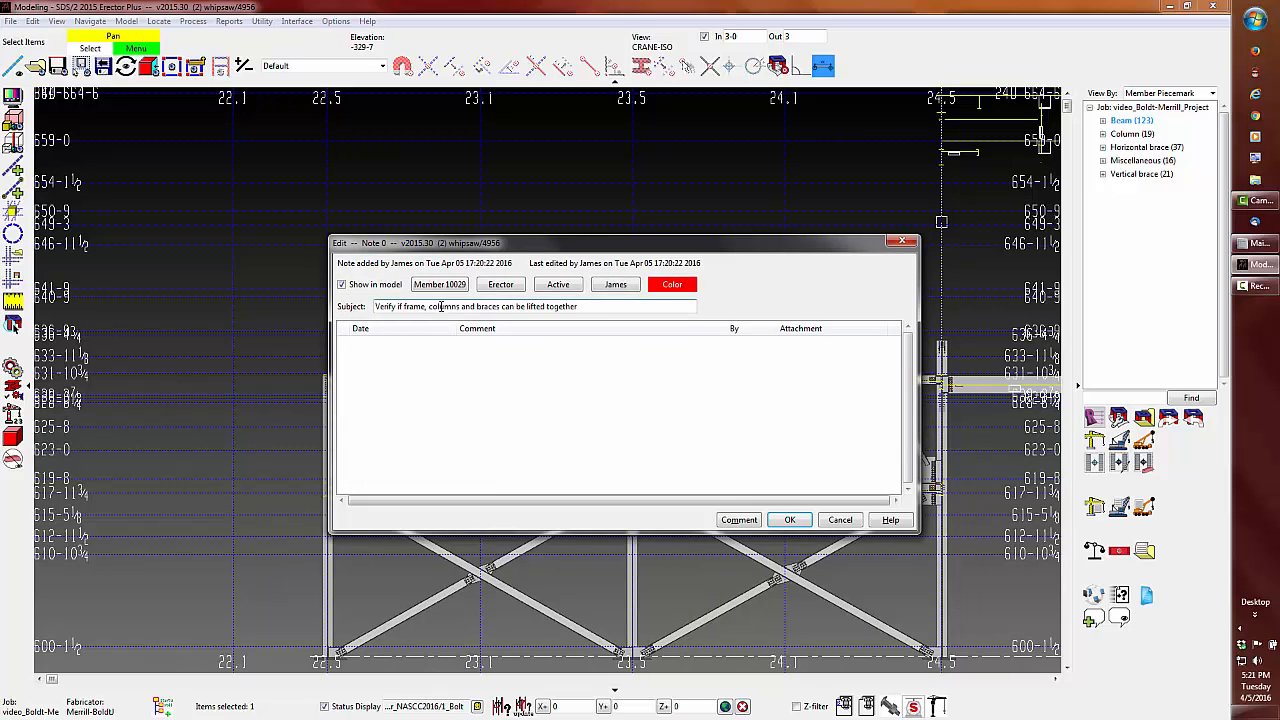
pyautogui.click(739, 520)
pyautogui.write('As stated can these be lfted as one unit')
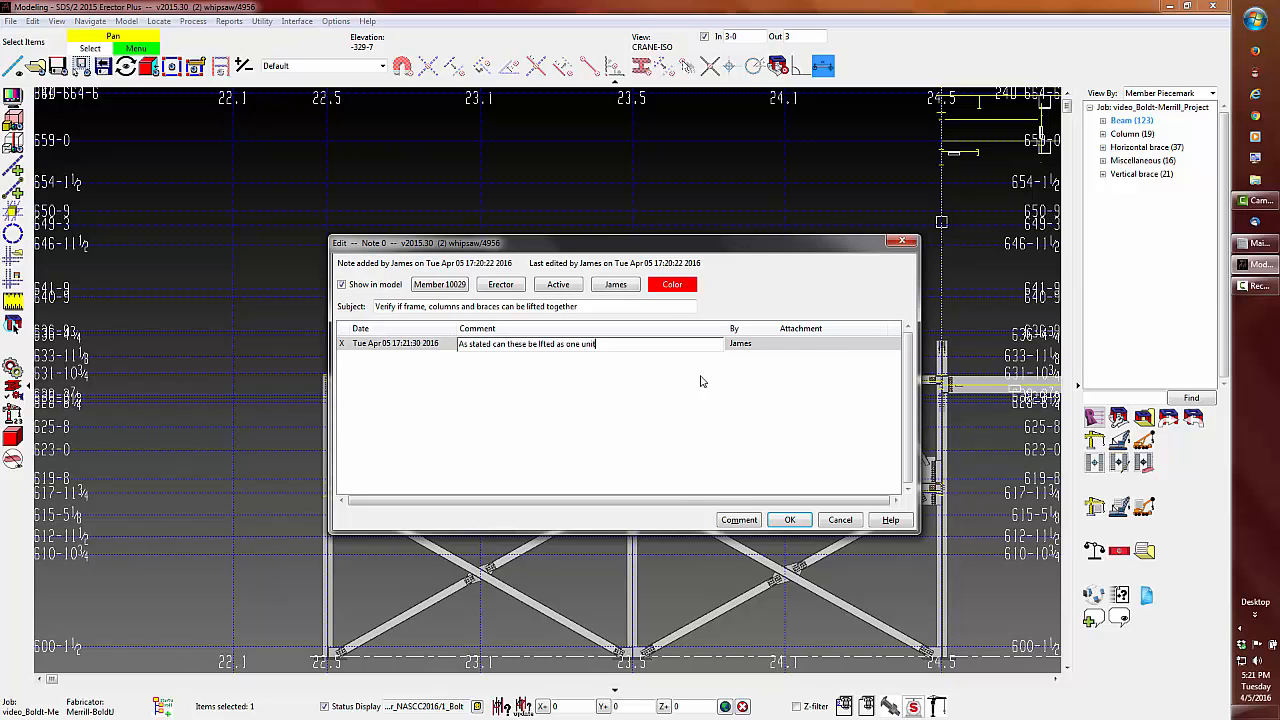
# Step: Attach Frame.gif from the Desktop to the comment, copying the file to the job, and save the note
pyautogui.doubleClick(815, 345)
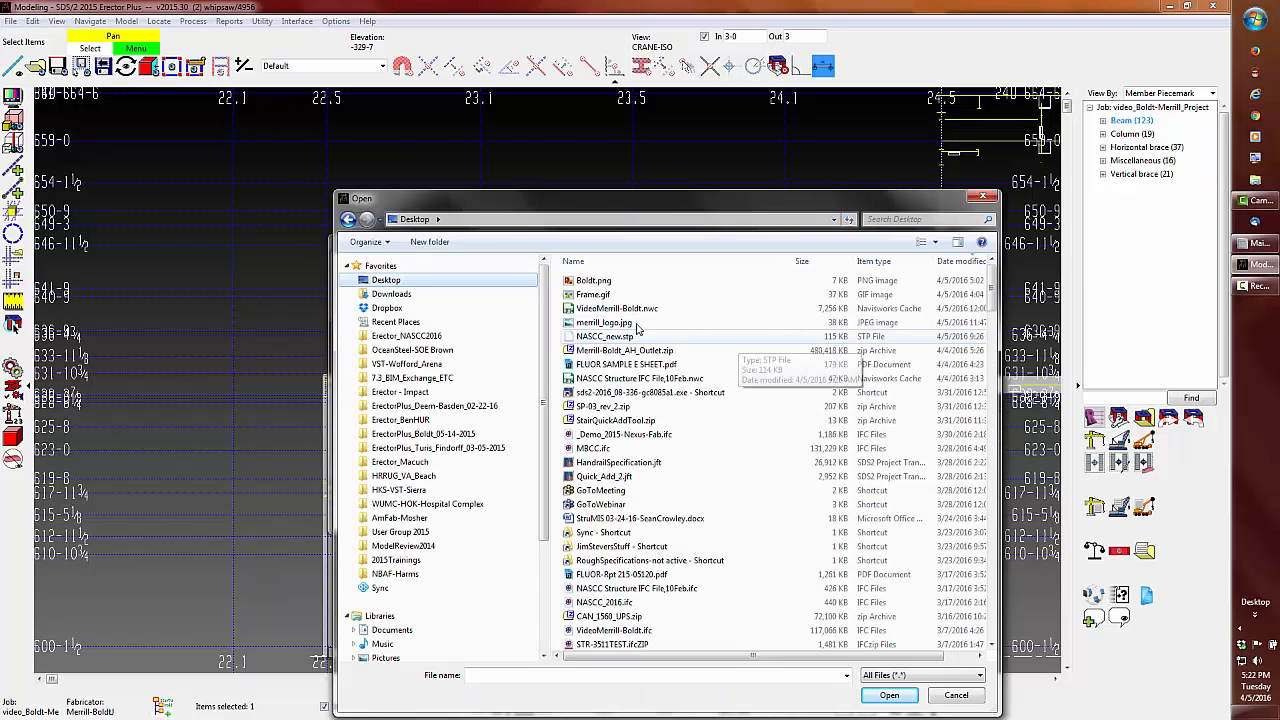
pyautogui.click(594, 297)
pyautogui.doubleClick(594, 297)
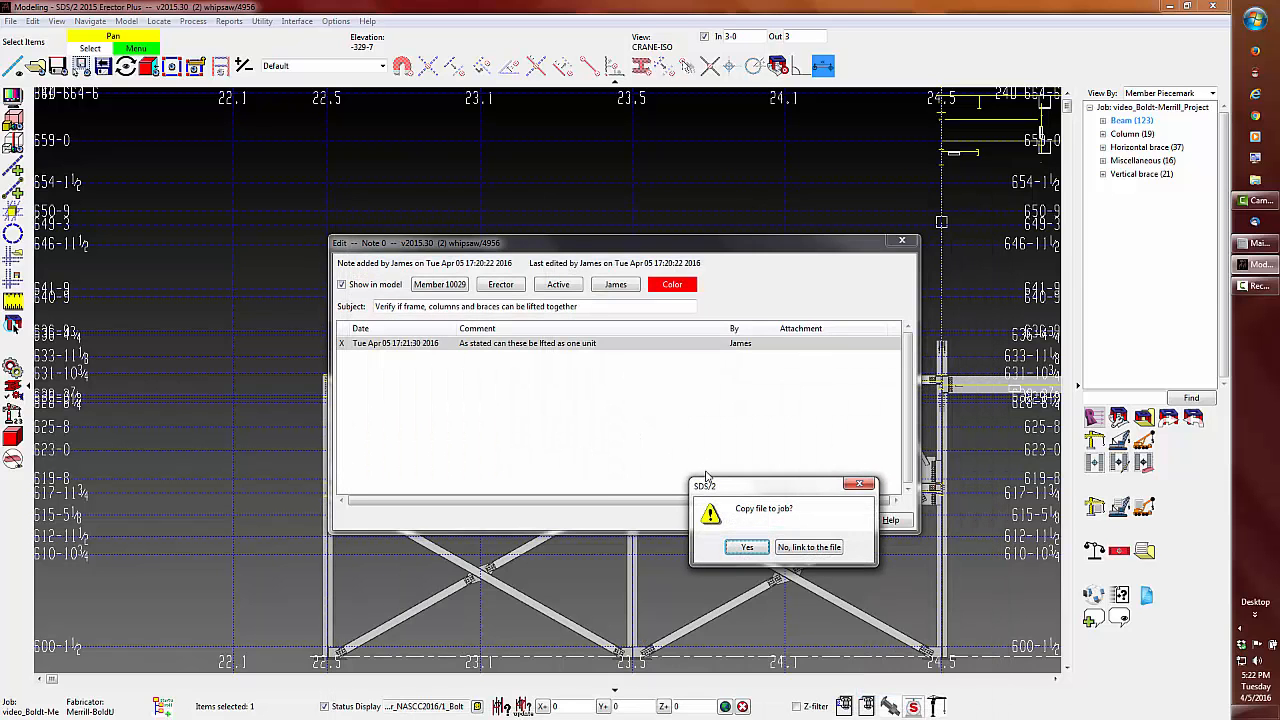
pyautogui.click(742, 547)
pyautogui.click(786, 520)
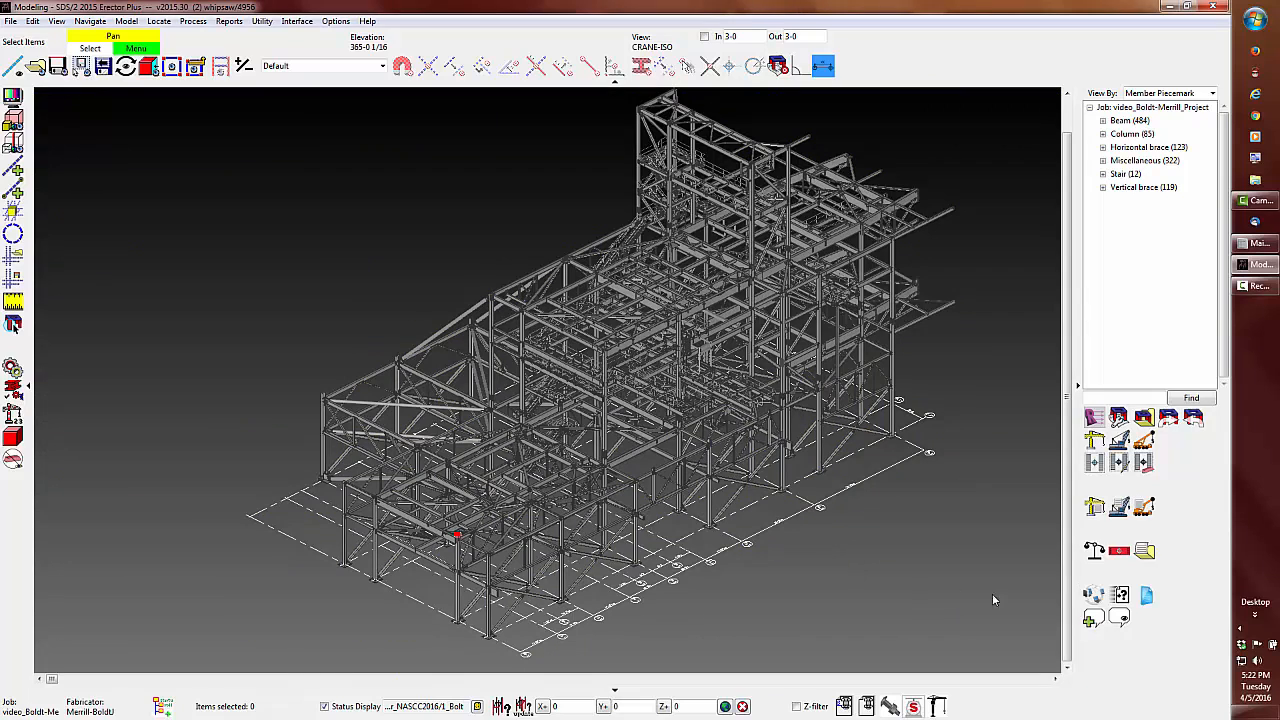
# Step: Look up the frame-lifting note in the Note Viewer, view its Frame.gif attachment, and close the image, note and viewer
pyautogui.click(1119, 618)
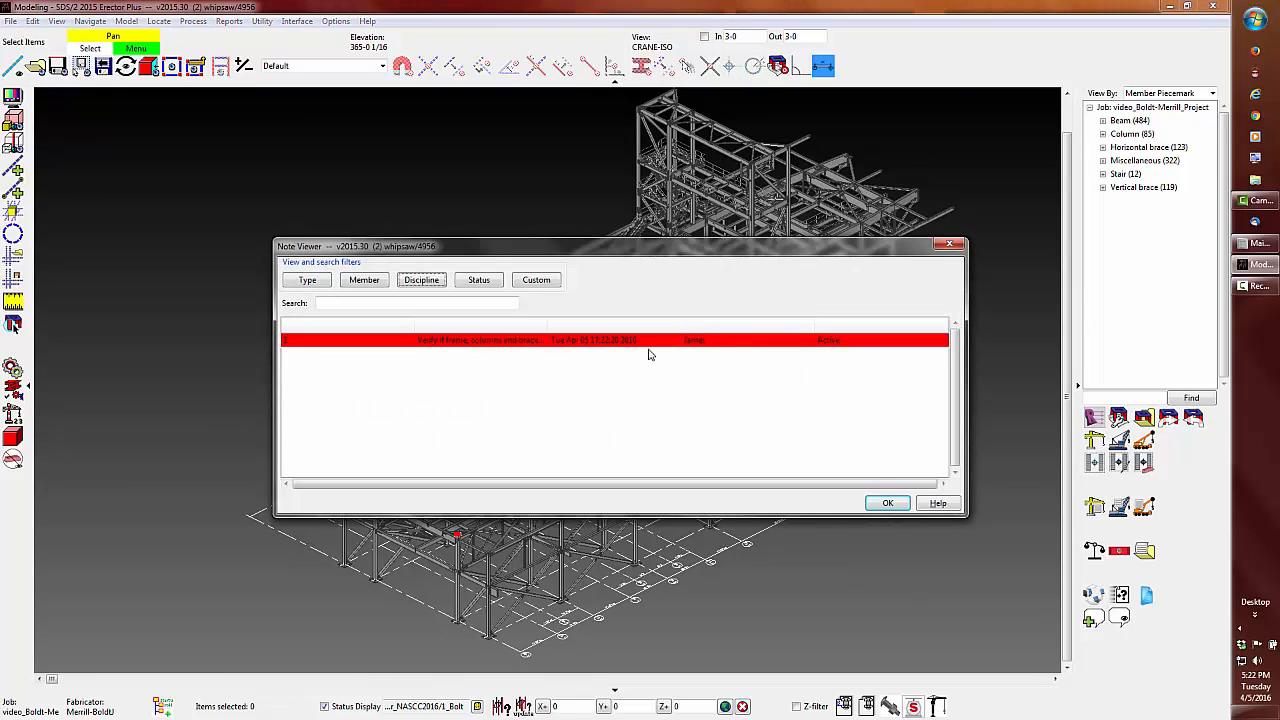
pyautogui.click(651, 343)
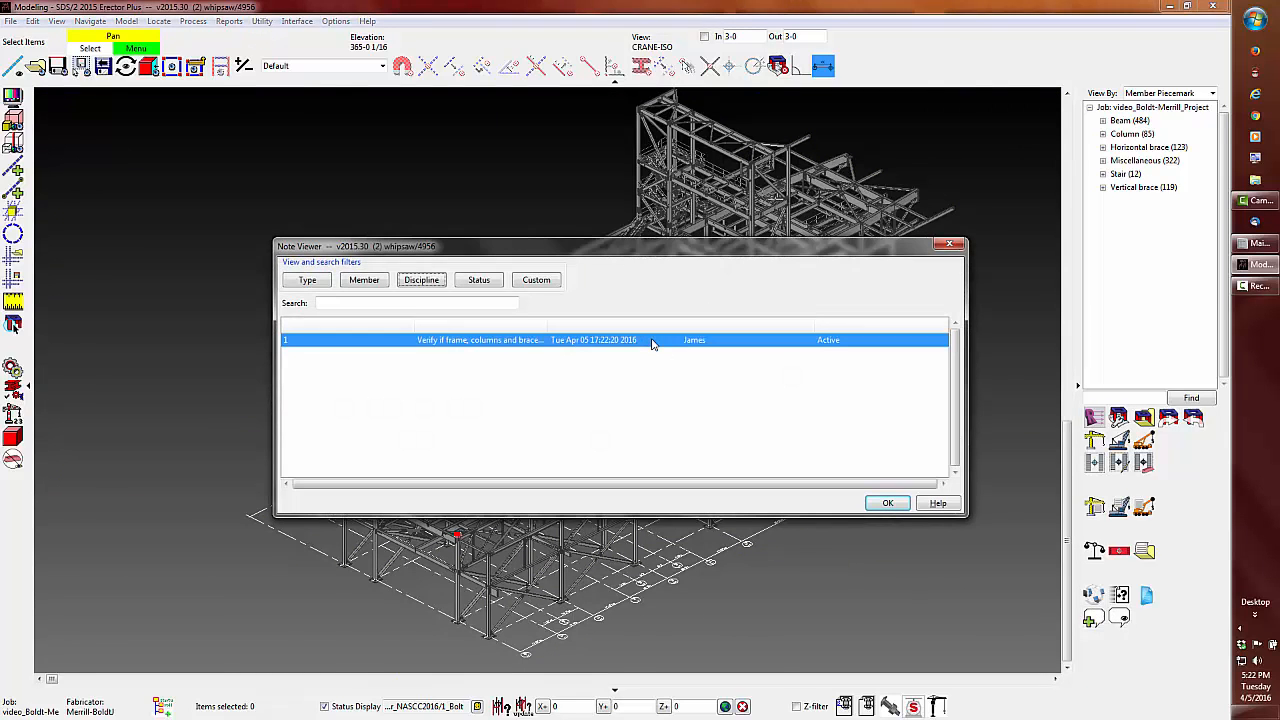
pyautogui.doubleClick(651, 343)
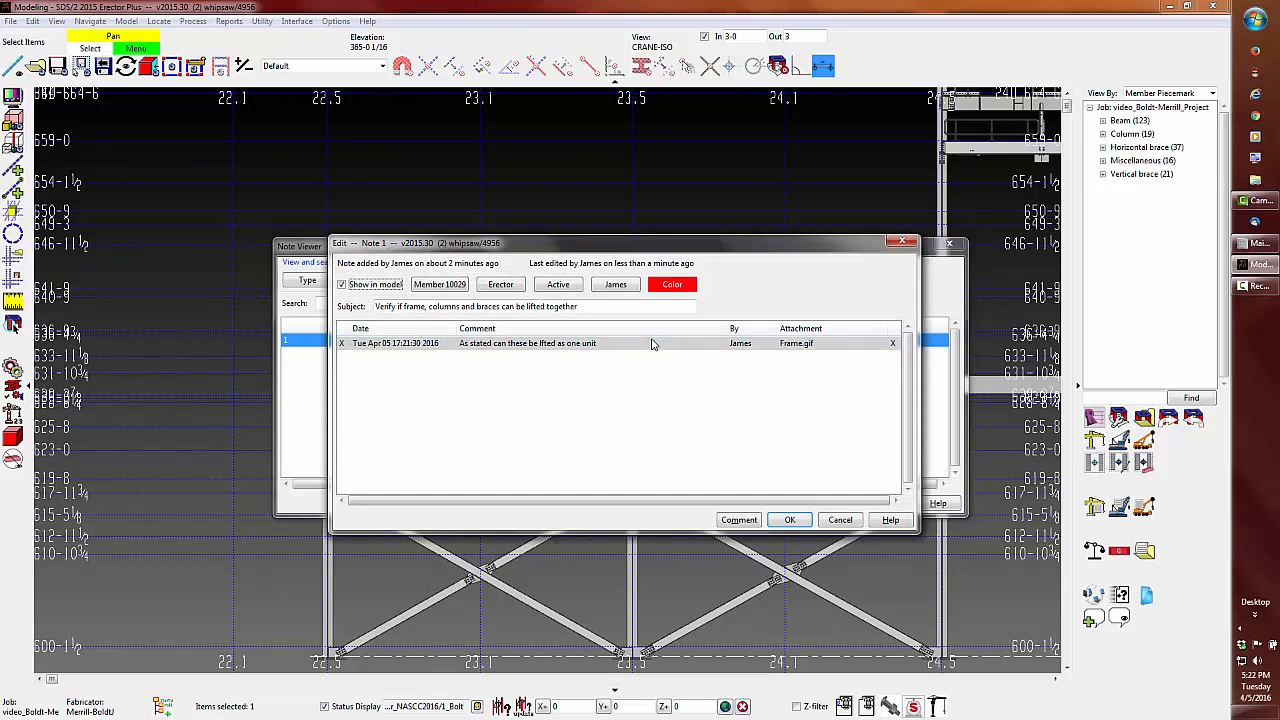
pyautogui.click(800, 343)
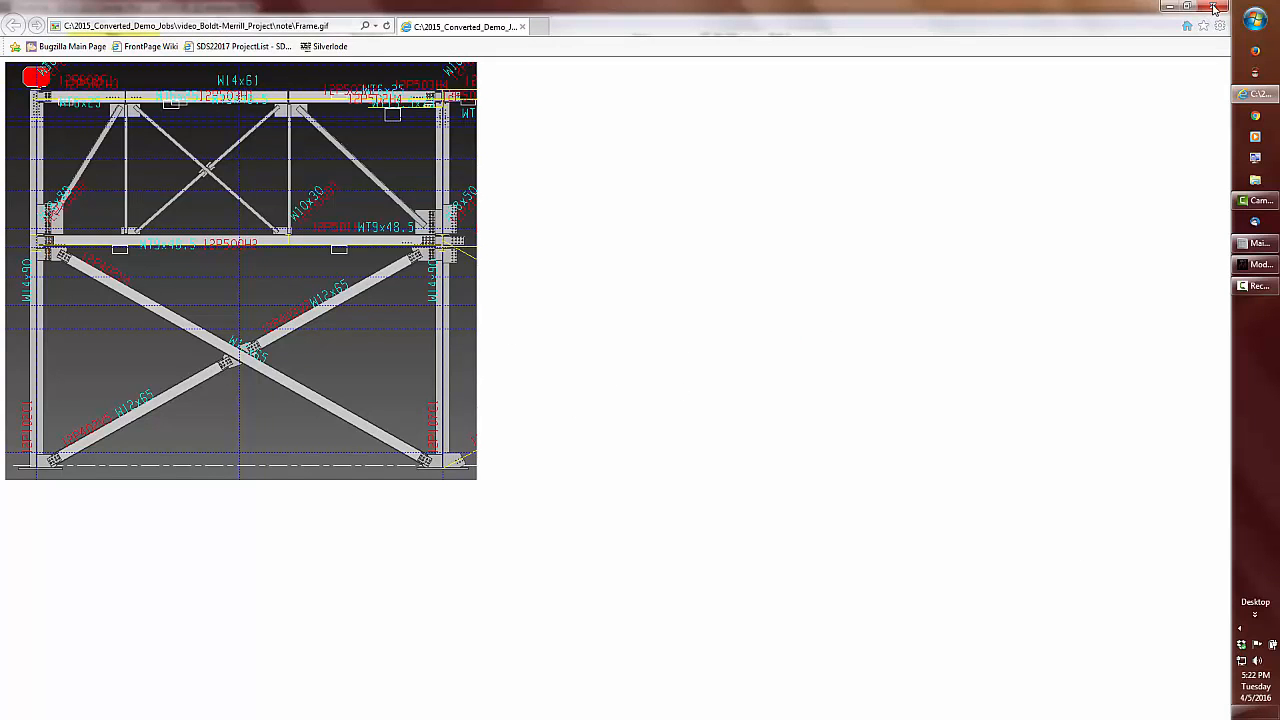
pyautogui.click(1213, 8)
pyautogui.click(790, 521)
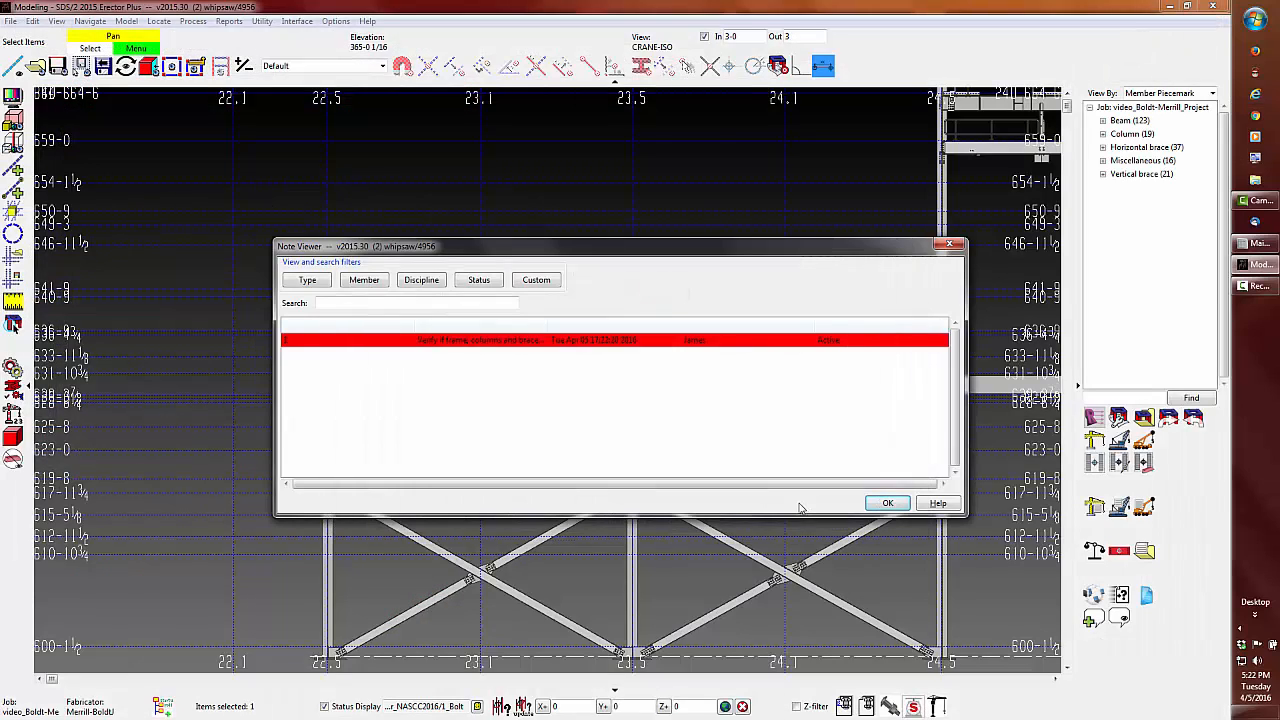
pyautogui.click(887, 503)
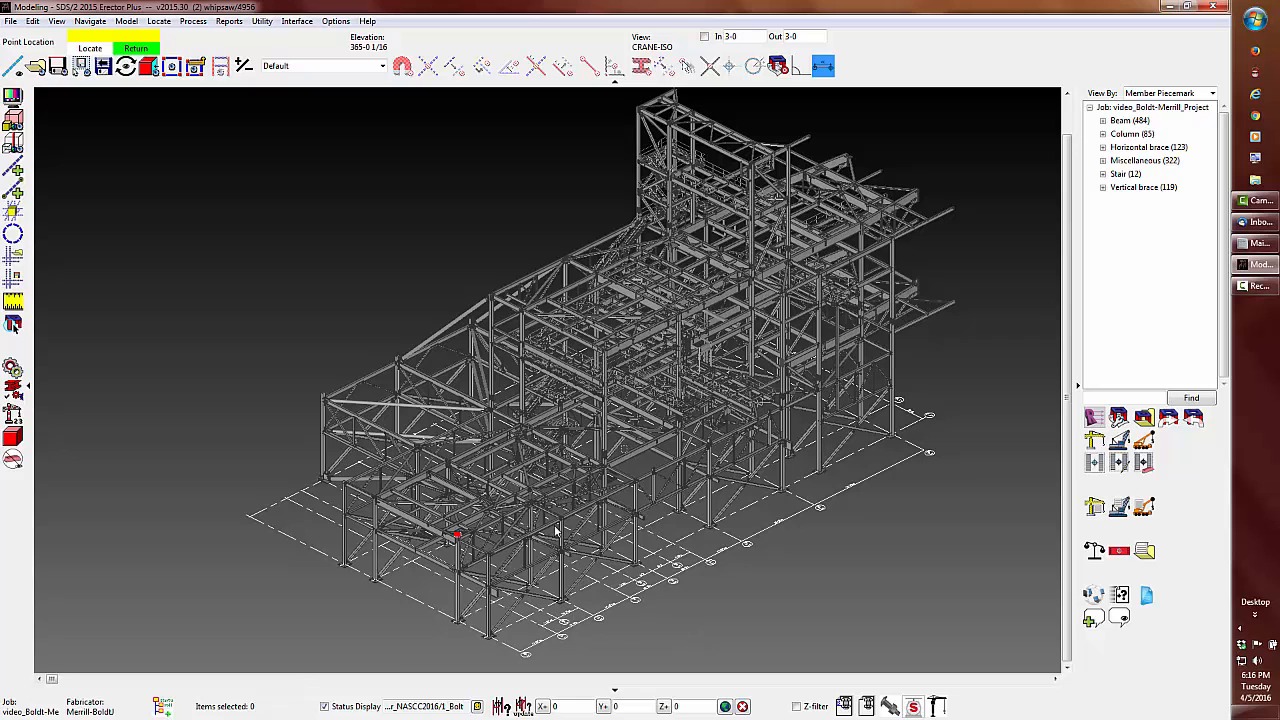
# Step: Bring up the plan view at the noted beam's elevation and set the inward view depth to 50
pyautogui.moveTo(556, 530); pyautogui.dragTo(388, 638)
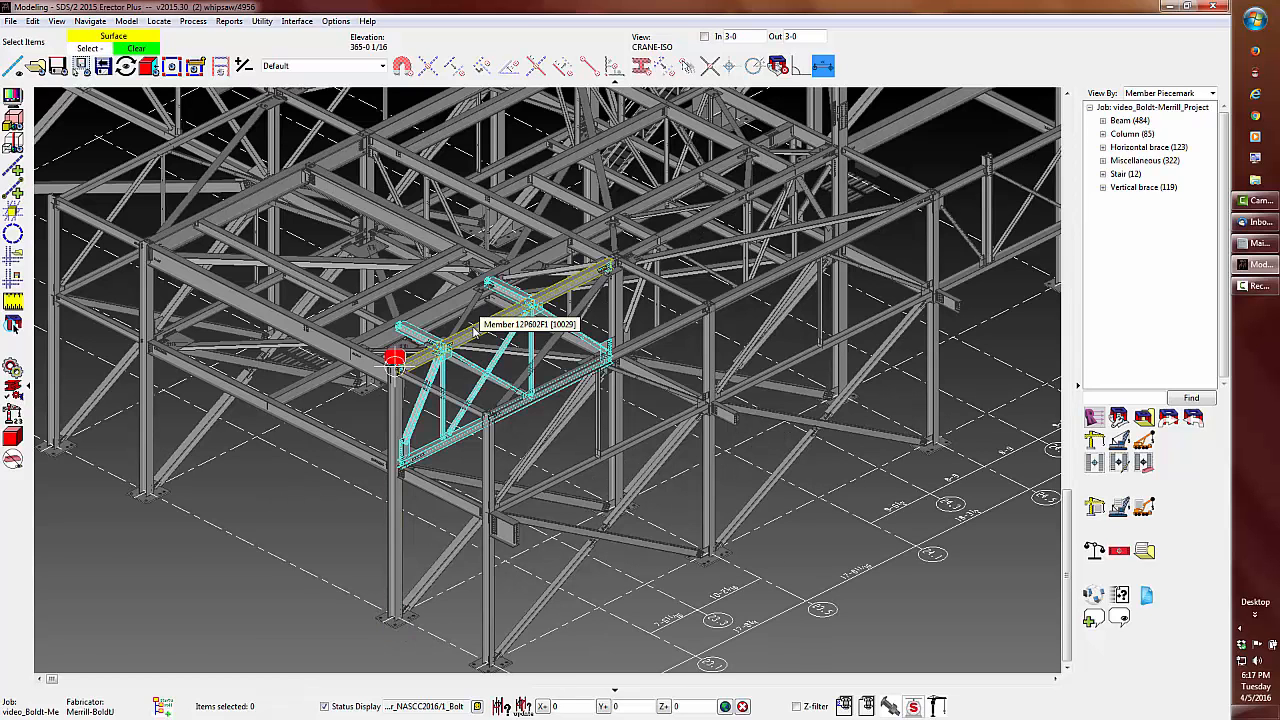
pyautogui.keyDown('ctrl'); pyautogui.middleClick(474, 332); pyautogui.keyUp('ctrl')
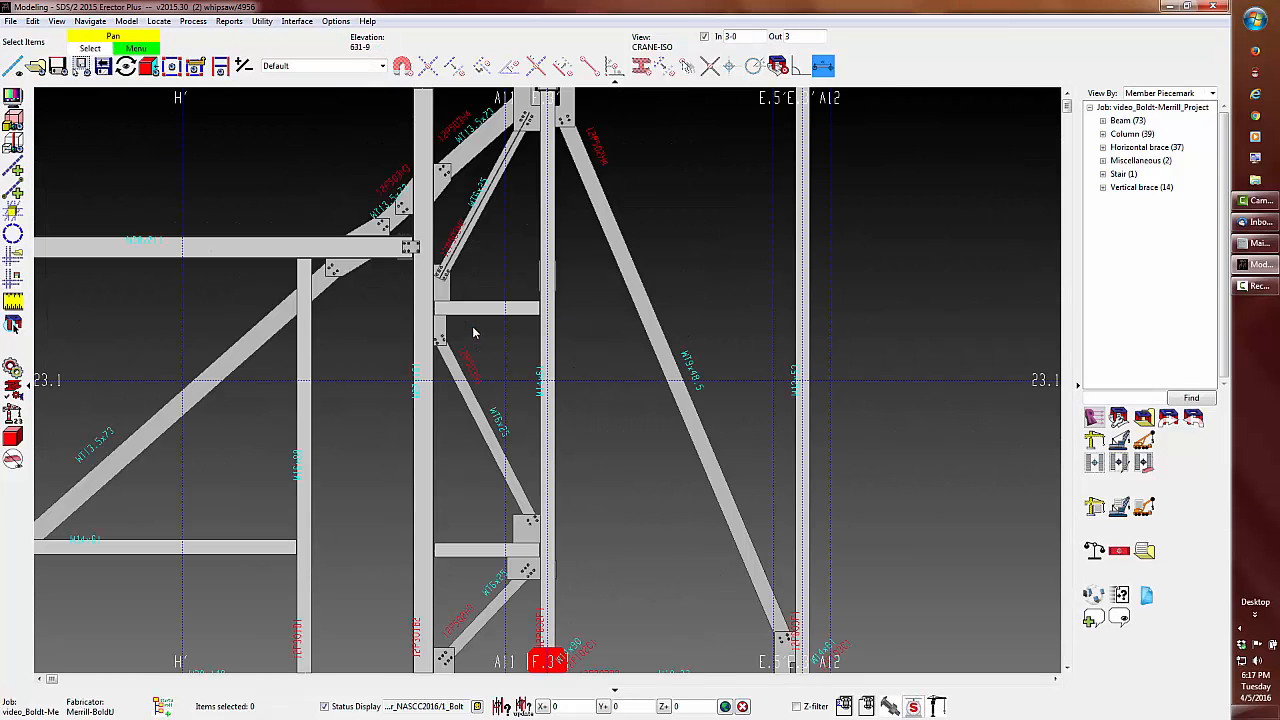
pyautogui.scroll(-3, 578, 453)
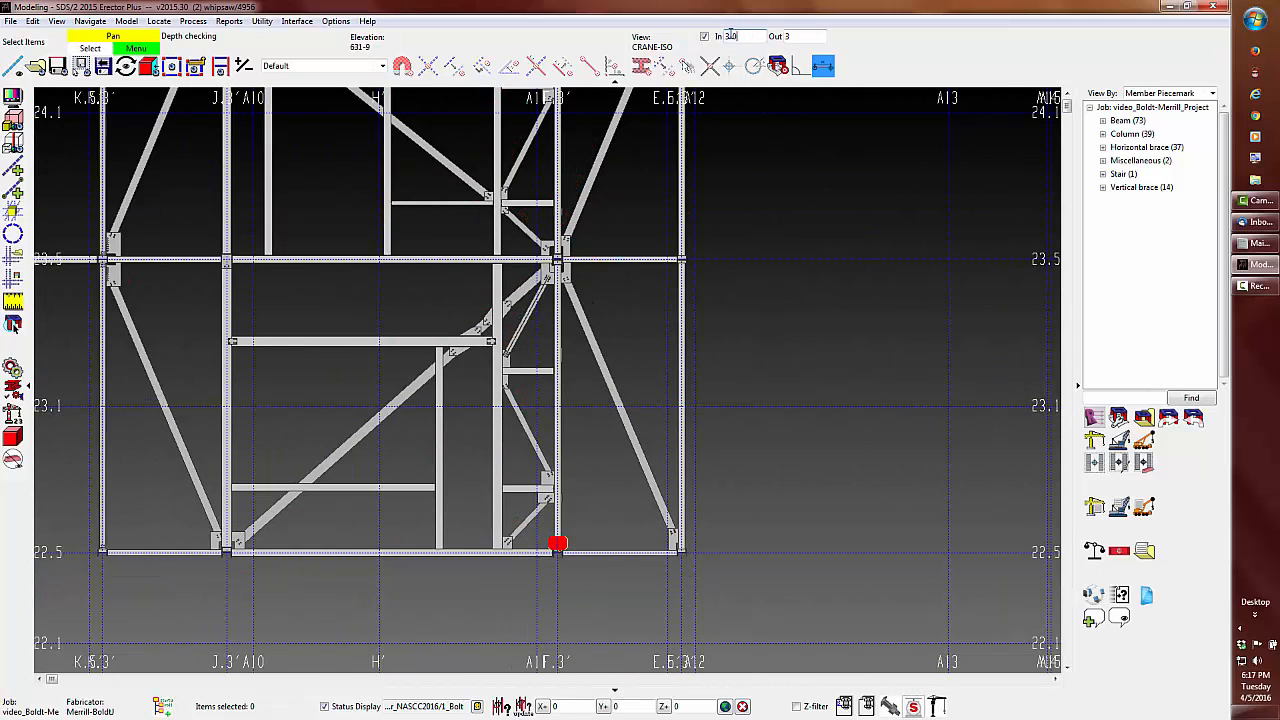
pyautogui.write('50')
pyautogui.press('Return')
pyautogui.scroll(-2, 634, 533)
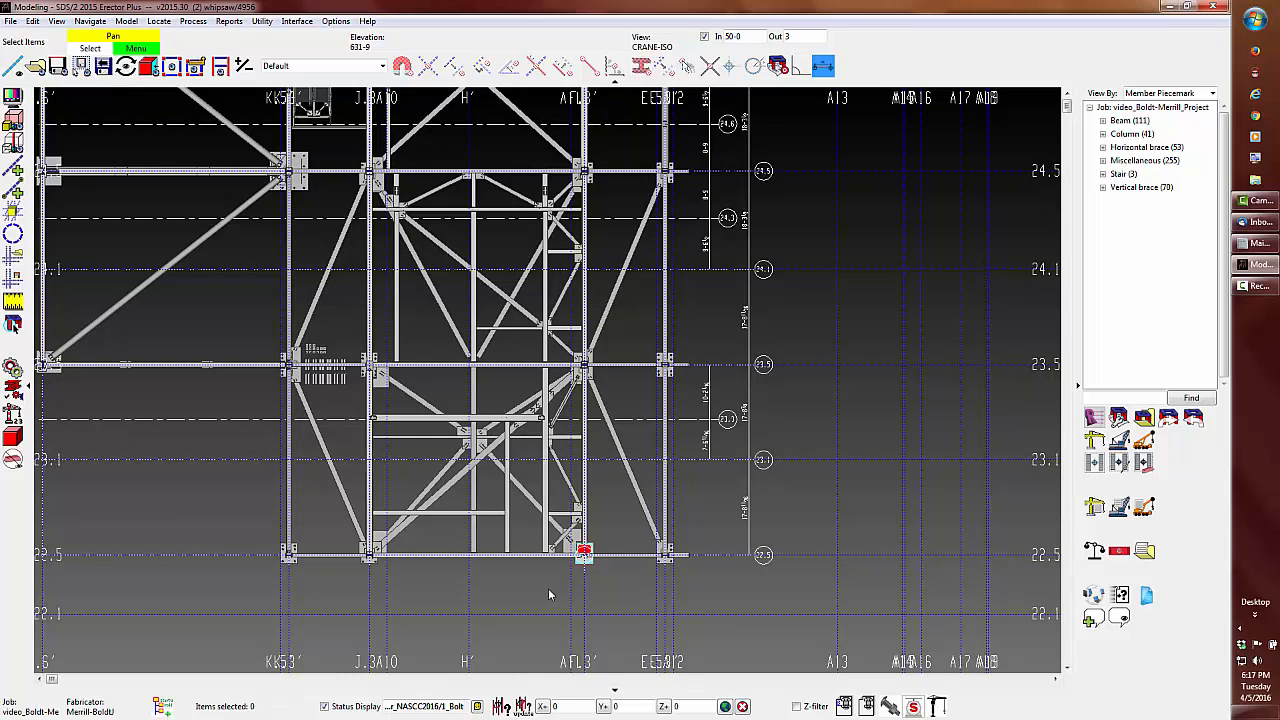
# Step: Select everything in the bays between grids F.3' and E.5' from 22.5 to 24.5, and orbit to an isometric view
pyautogui.moveTo(567, 595); pyautogui.dragTo(698, 152)
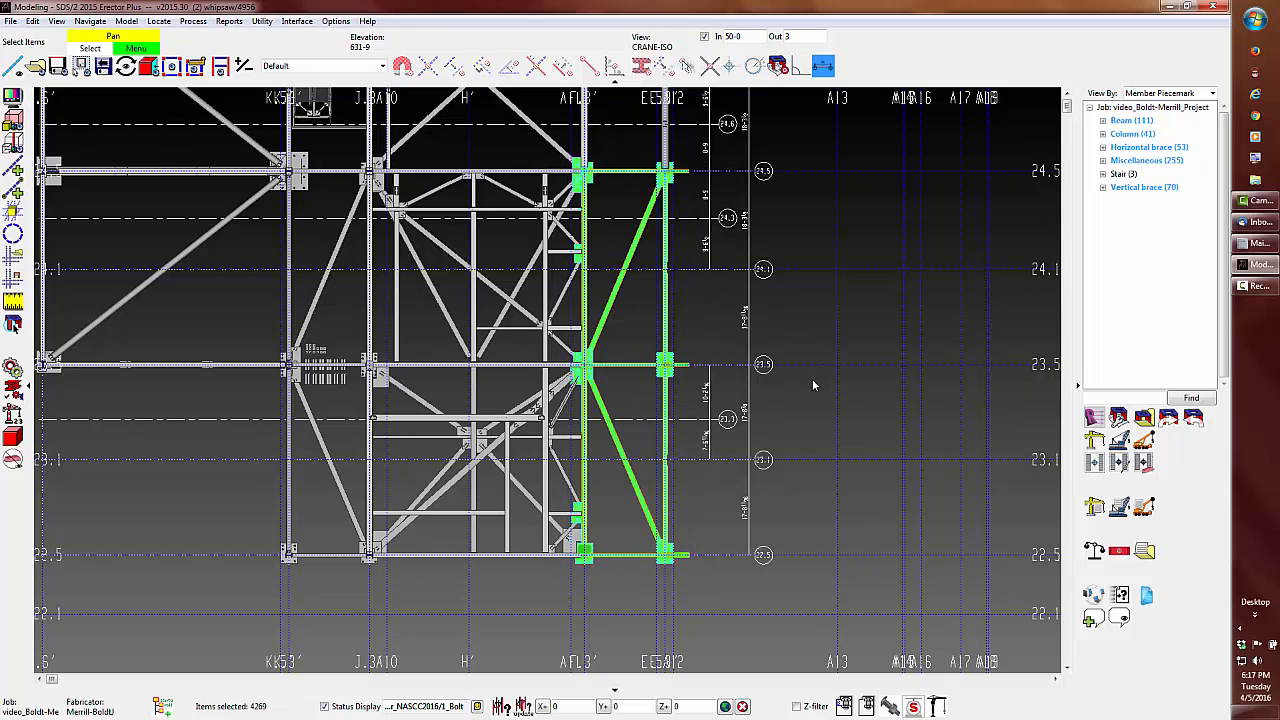
pyautogui.press('shift')
pyautogui.keyDown('shift'); pyautogui.moveTo(685, 504); pyautogui.dragTo(500, 320, button='middle'); pyautogui.keyUp('shift')
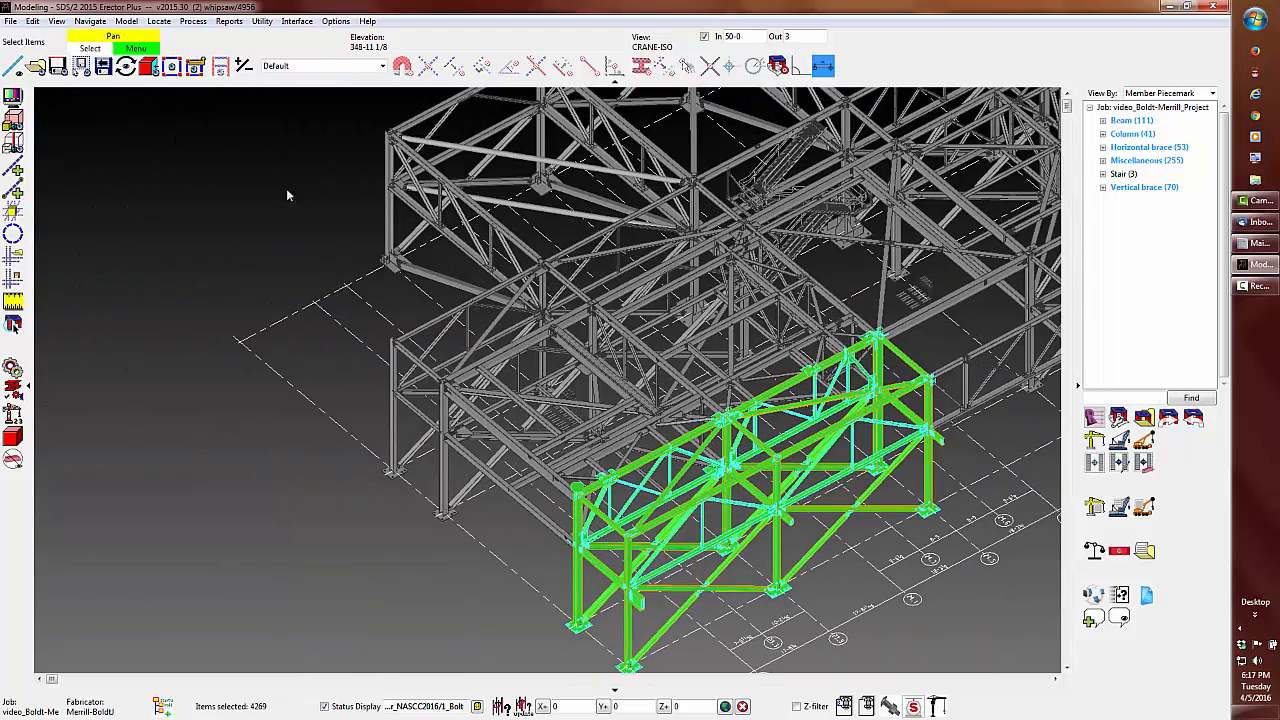
# Step: Save the selected members as the selection file SEQ-1 in the job's lists folder
pyautogui.click(32, 21)
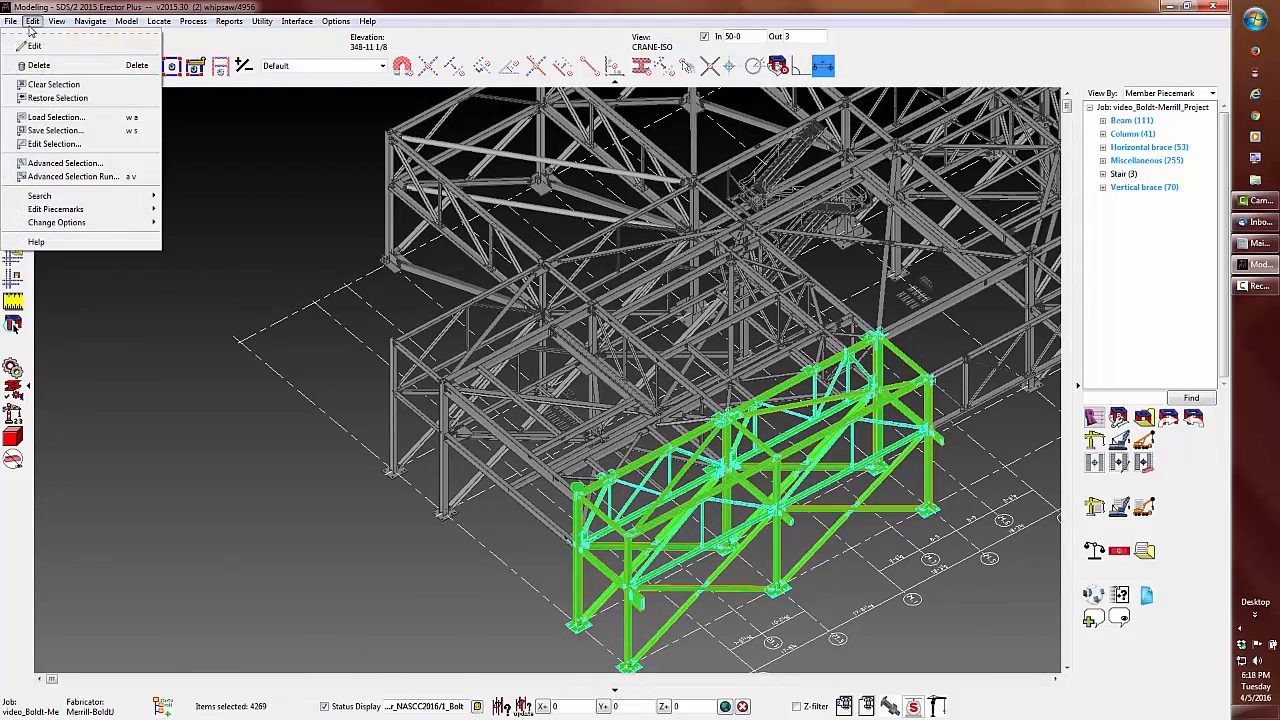
pyautogui.click(60, 135)
pyautogui.click(695, 547)
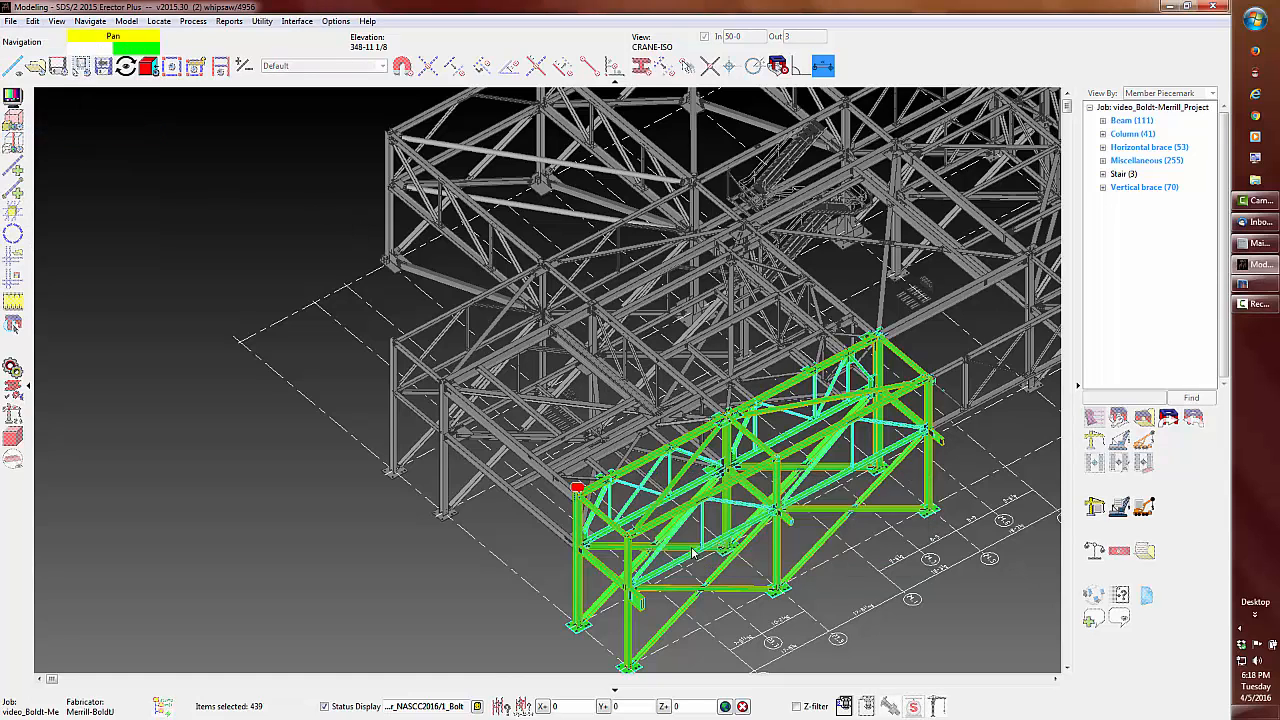
pyautogui.click(215, 120)
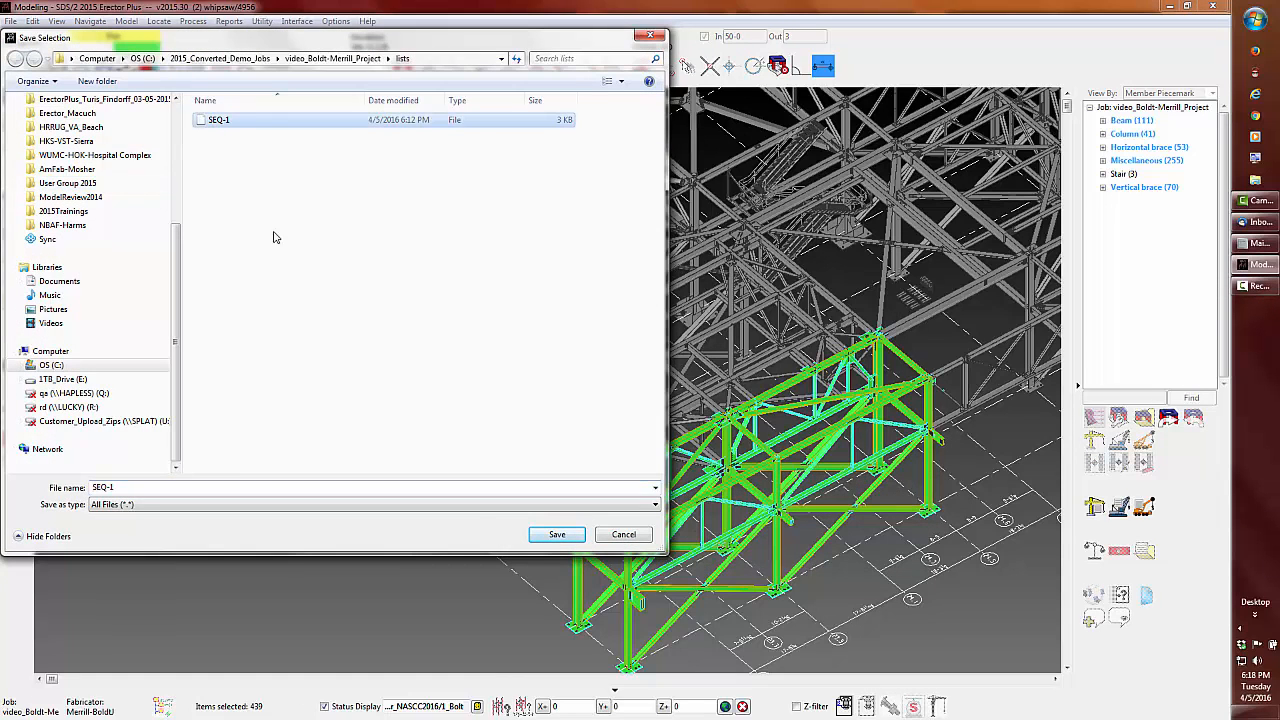
pyautogui.click(556, 535)
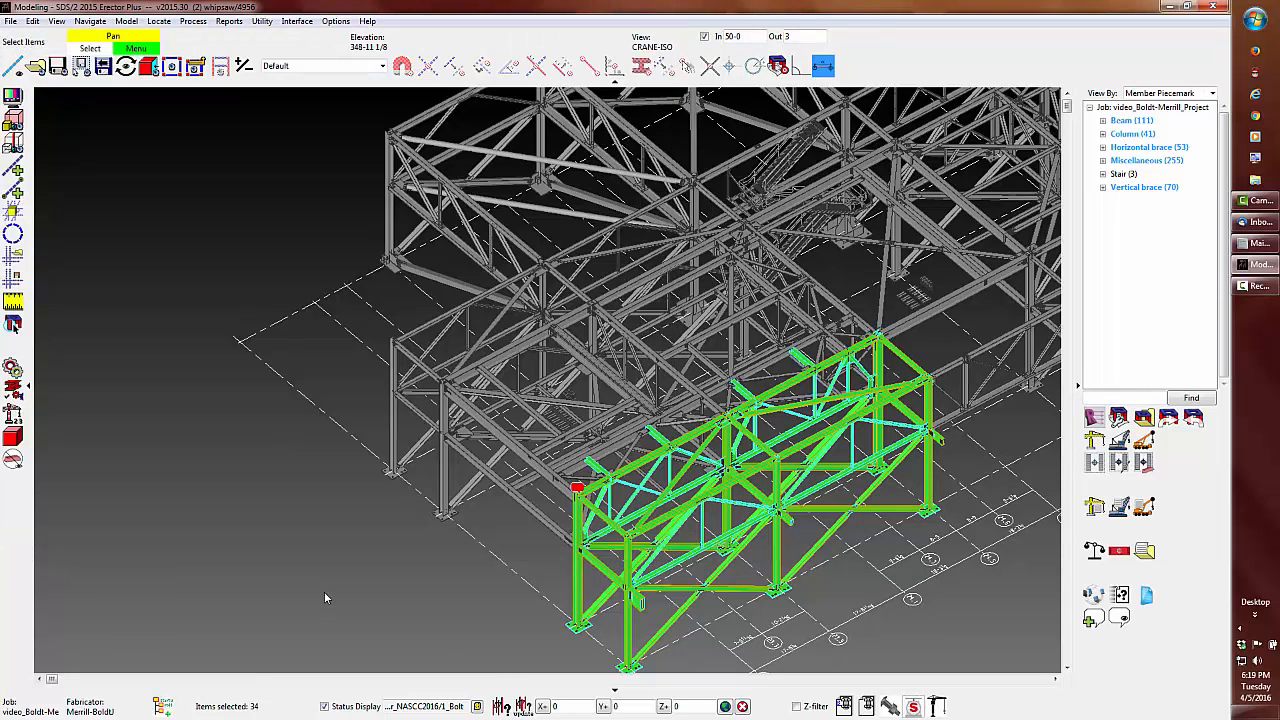
# Step: Set the Erector's sequencing property of the selected members to SEQ-1 in their member custom properties
pyautogui.rightClick(283, 422)
pyautogui.click(318, 443)
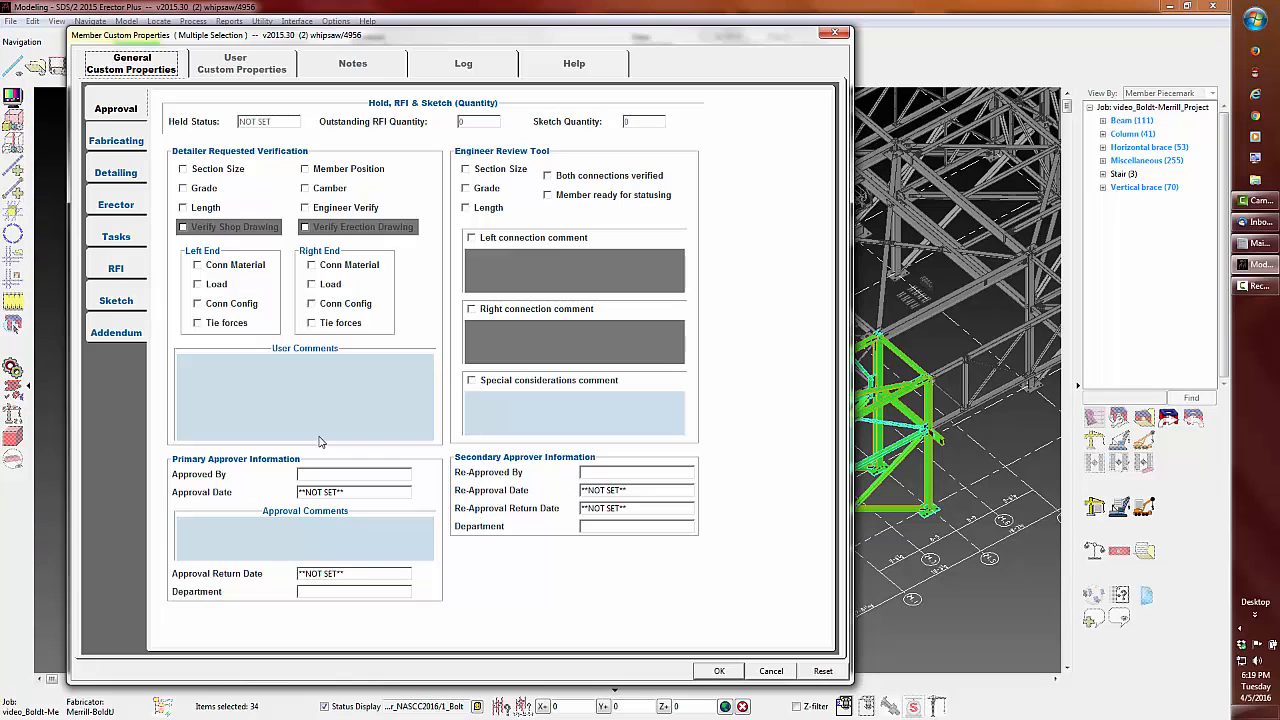
pyautogui.click(116, 204)
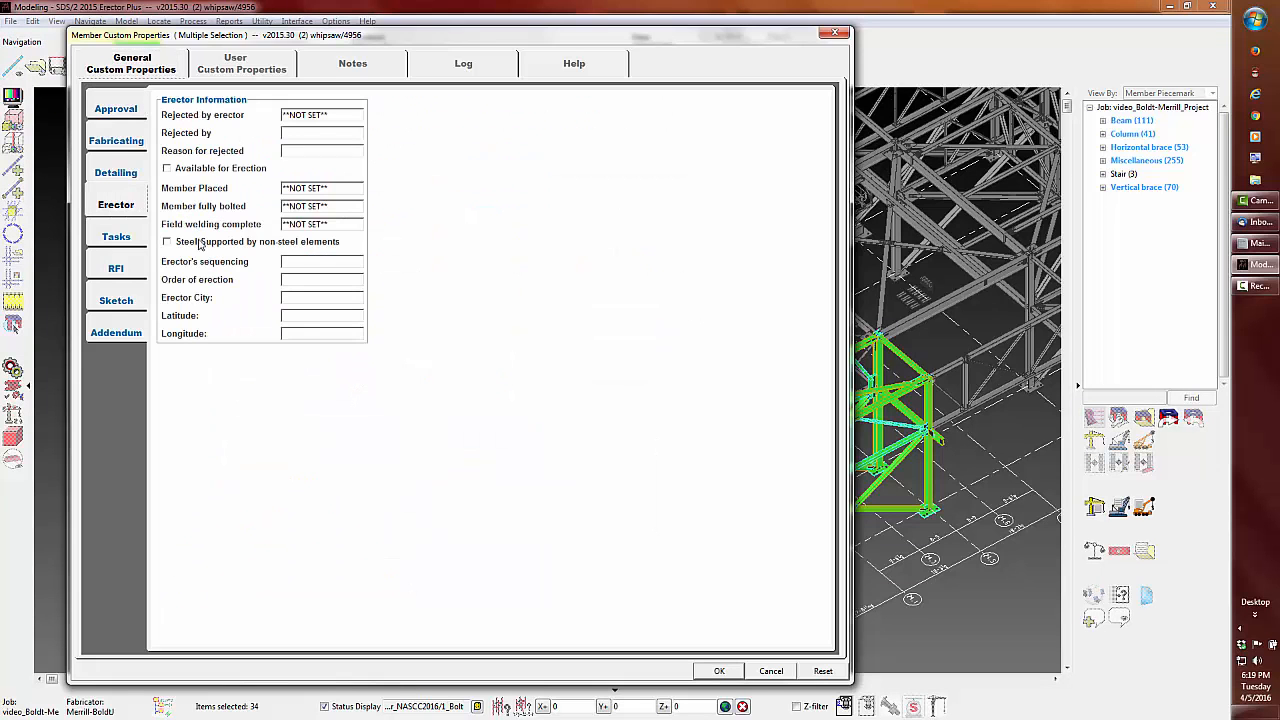
pyautogui.click(293, 261)
pyautogui.click(719, 670)
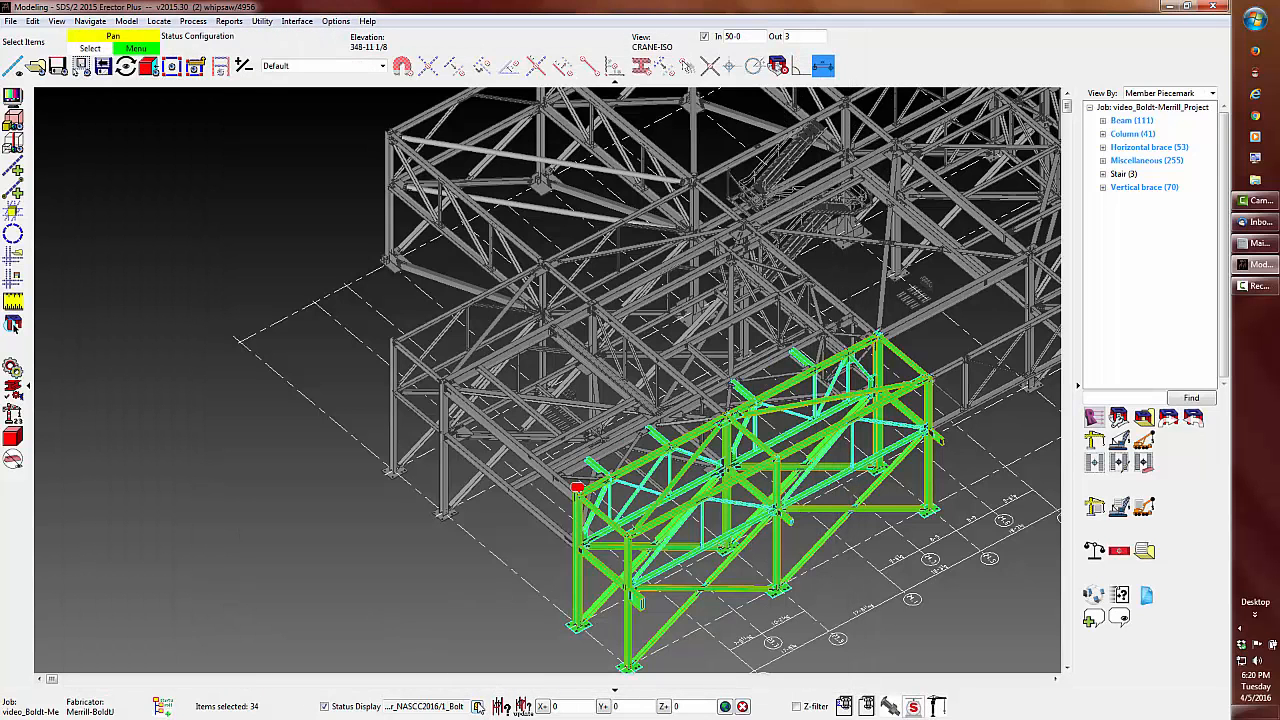
# Step: Load the status review file 4_ErectorSequences from the _Erector_NASCC2016 folder as the status display
pyautogui.click(478, 706)
pyautogui.doubleClick(295, 121)
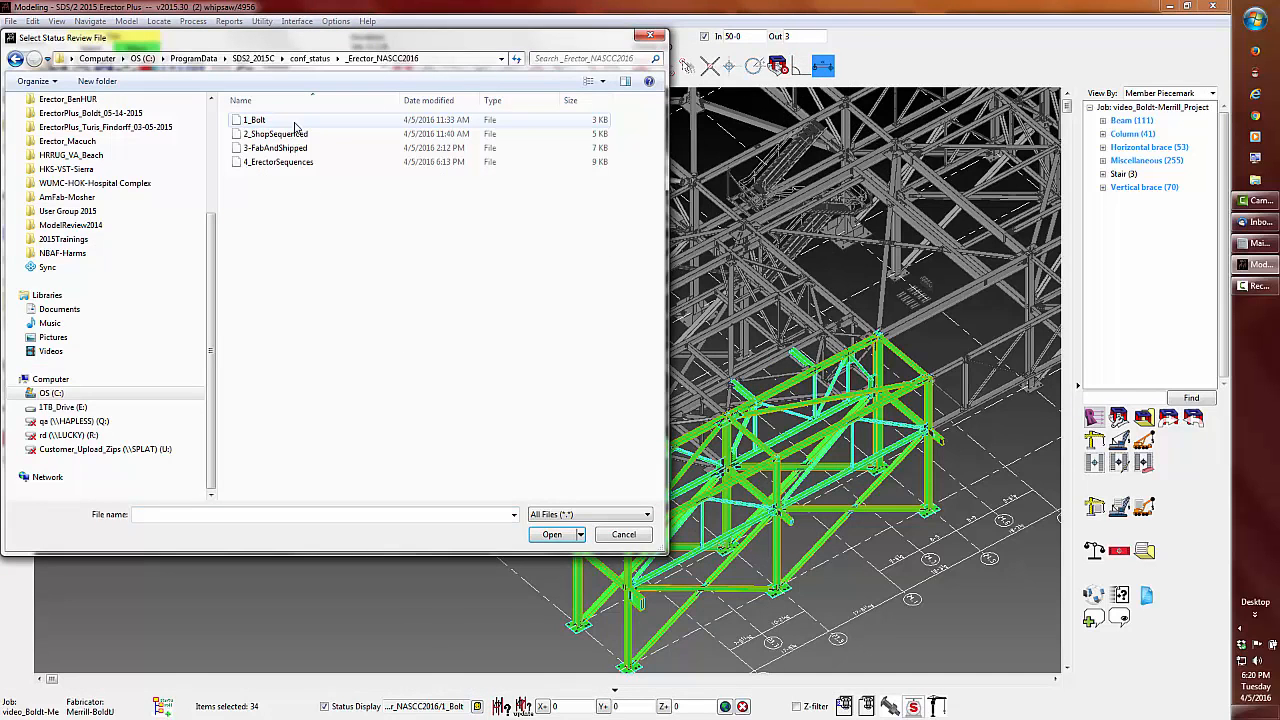
pyautogui.doubleClick(290, 162)
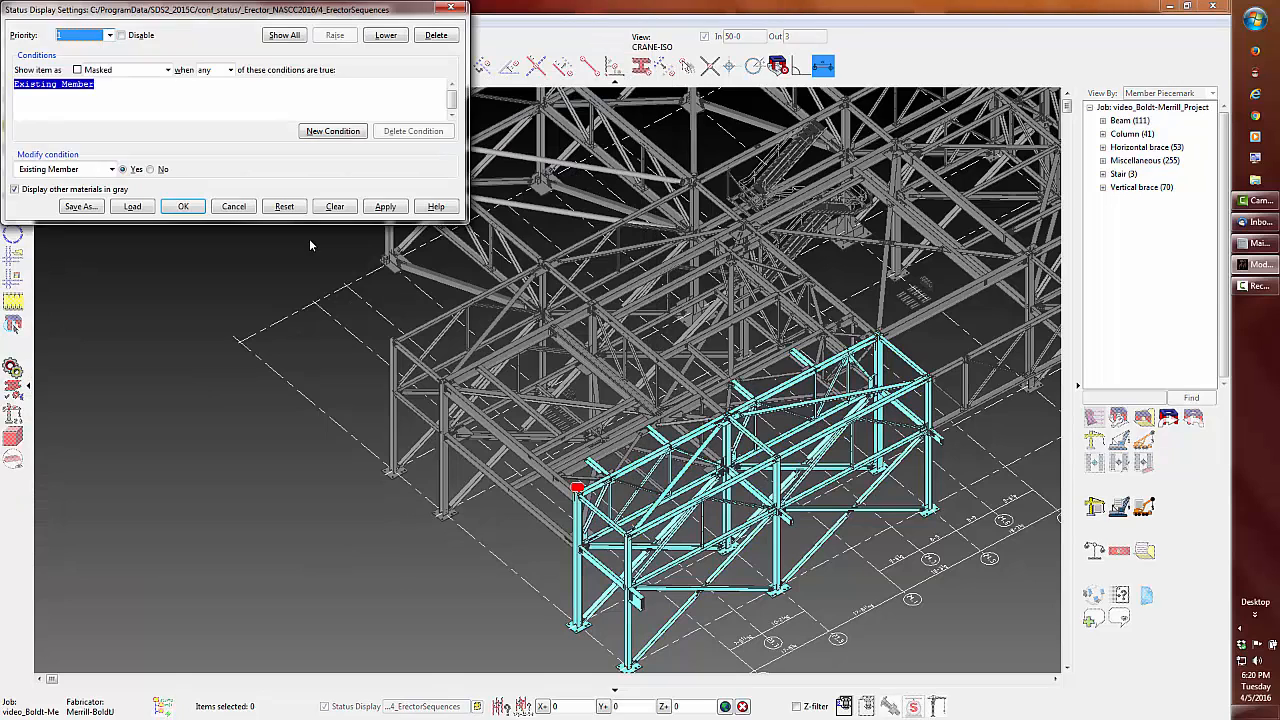
# Step: Set the priority 2 status condition, ErectorSequences = SEQ-1, to show its members as Masked
pyautogui.click(82, 35)
pyautogui.click(86, 72)
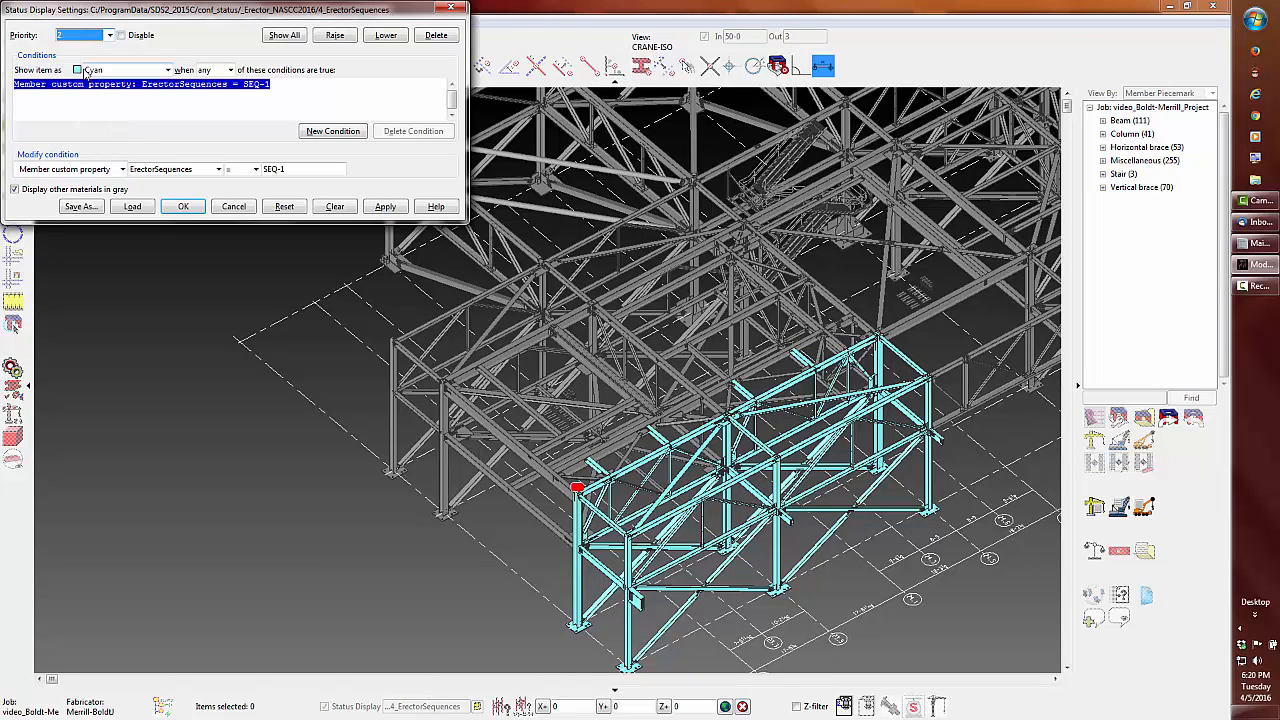
pyautogui.click(160, 70)
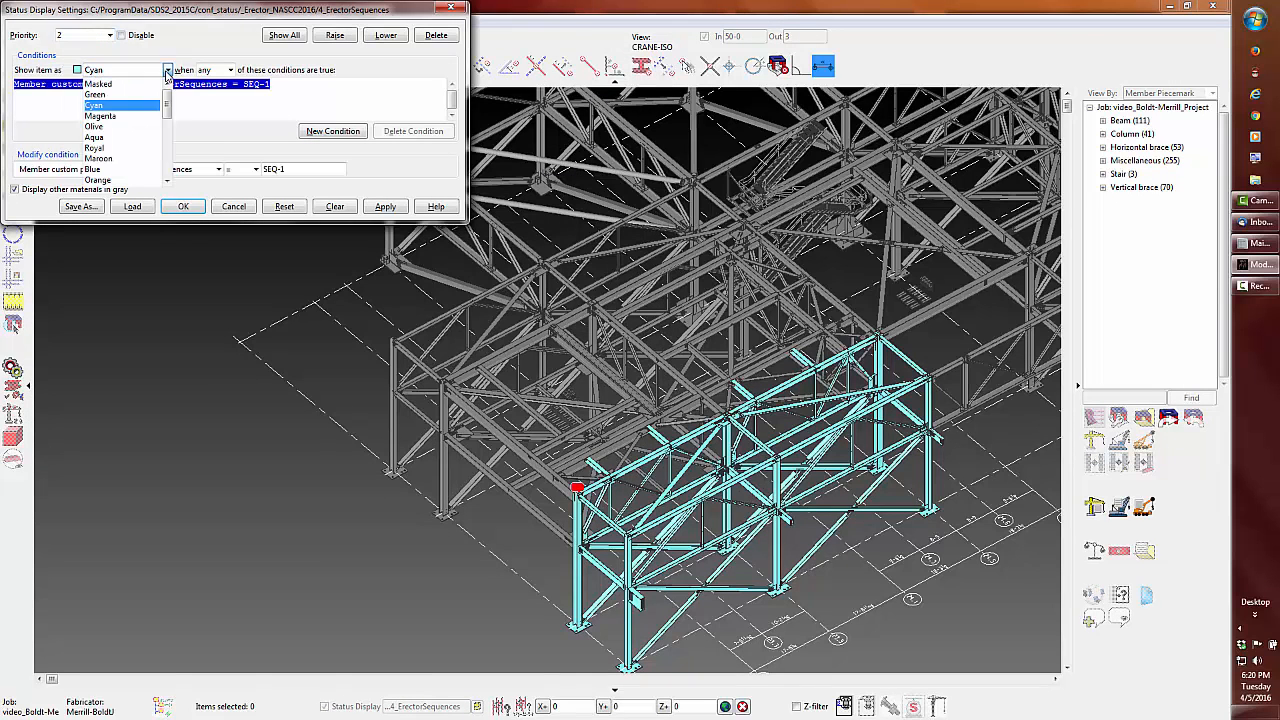
pyautogui.click(137, 88)
pyautogui.click(390, 205)
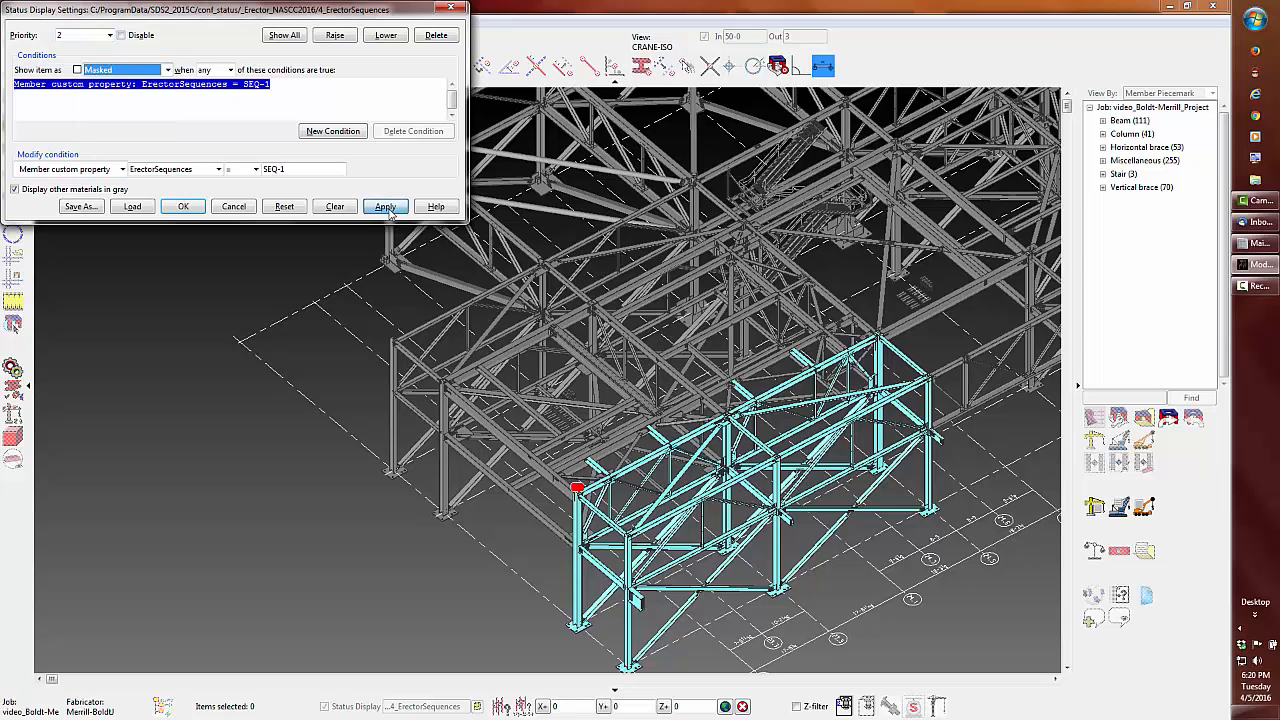
pyautogui.click(183, 206)
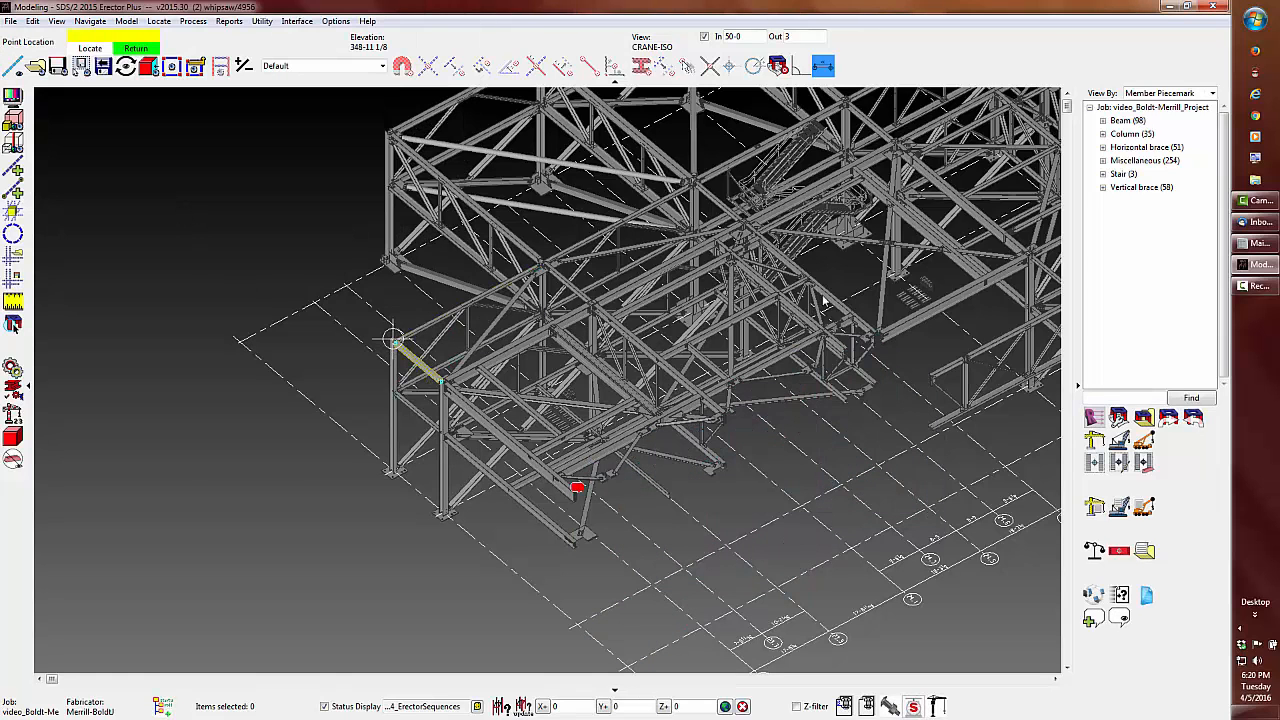
# Step: Bring up the plan view at the W27x146 beam's elevation and set the inward view depth to 50
pyautogui.click(864, 392)
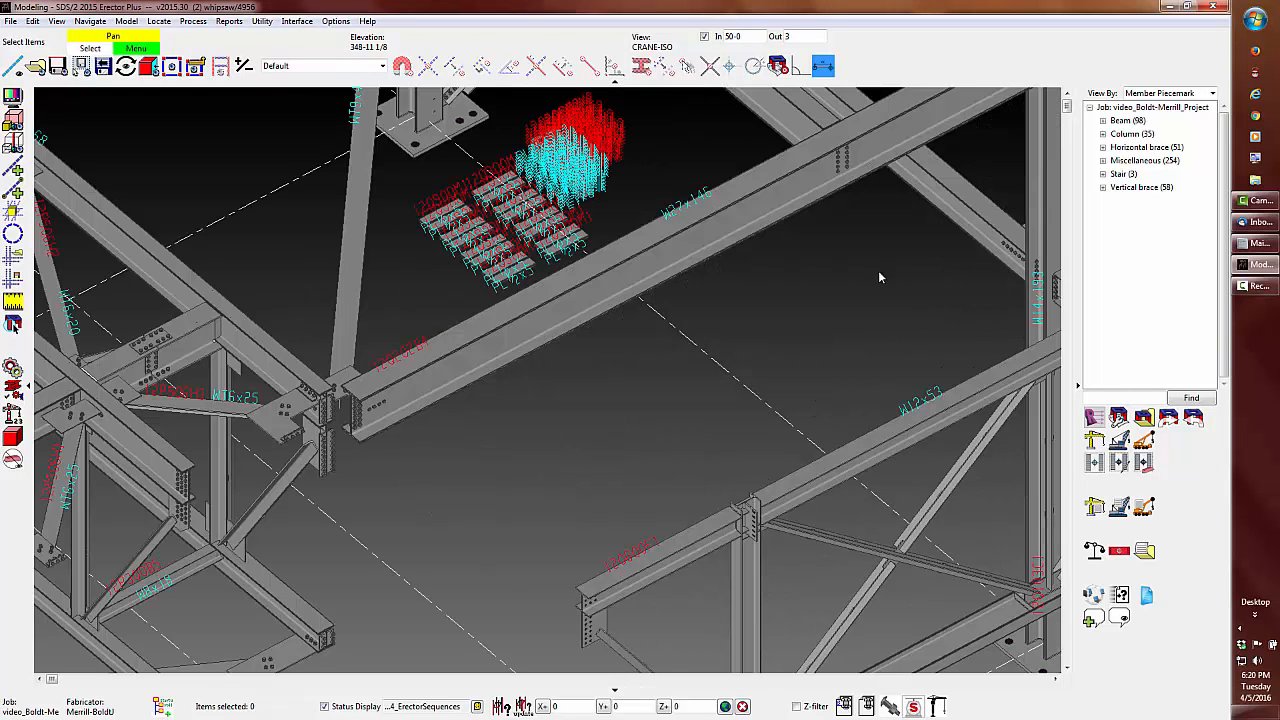
pyautogui.rightClick(612, 256)
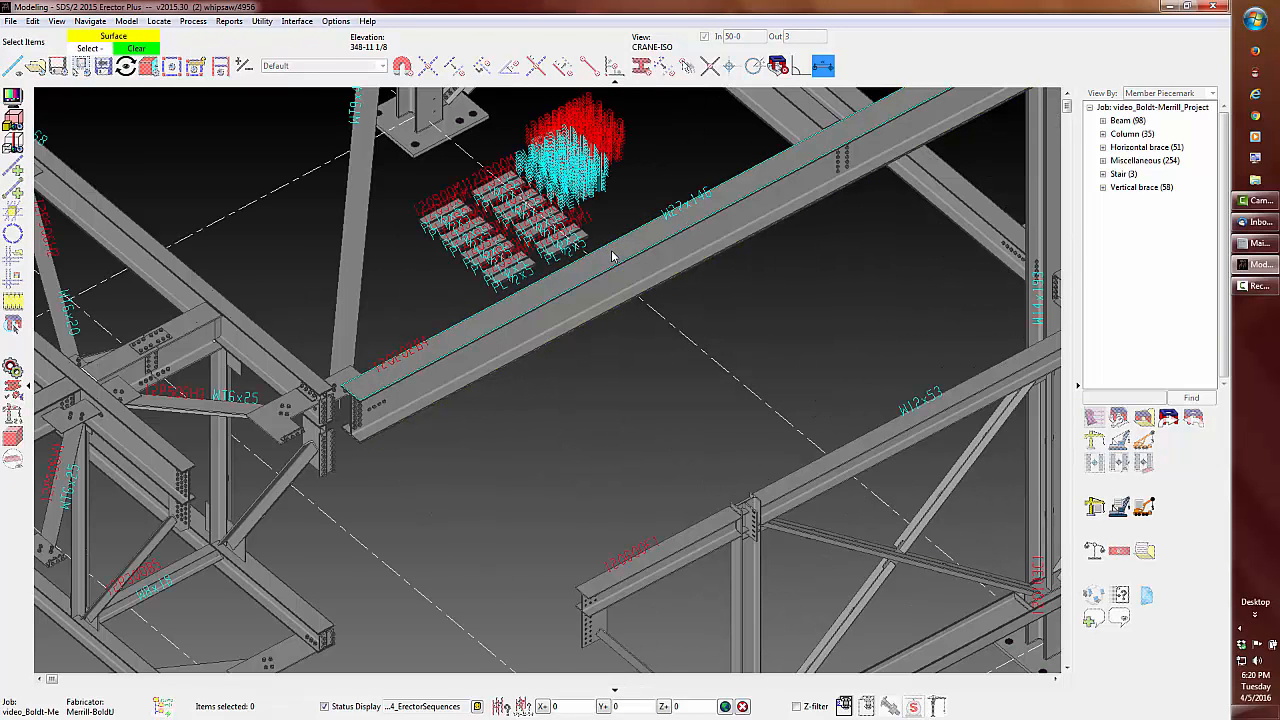
pyautogui.keyDown('ctrl'); pyautogui.middleClick(612, 256); pyautogui.keyUp('ctrl')
pyautogui.scroll(-3, 457, 320)
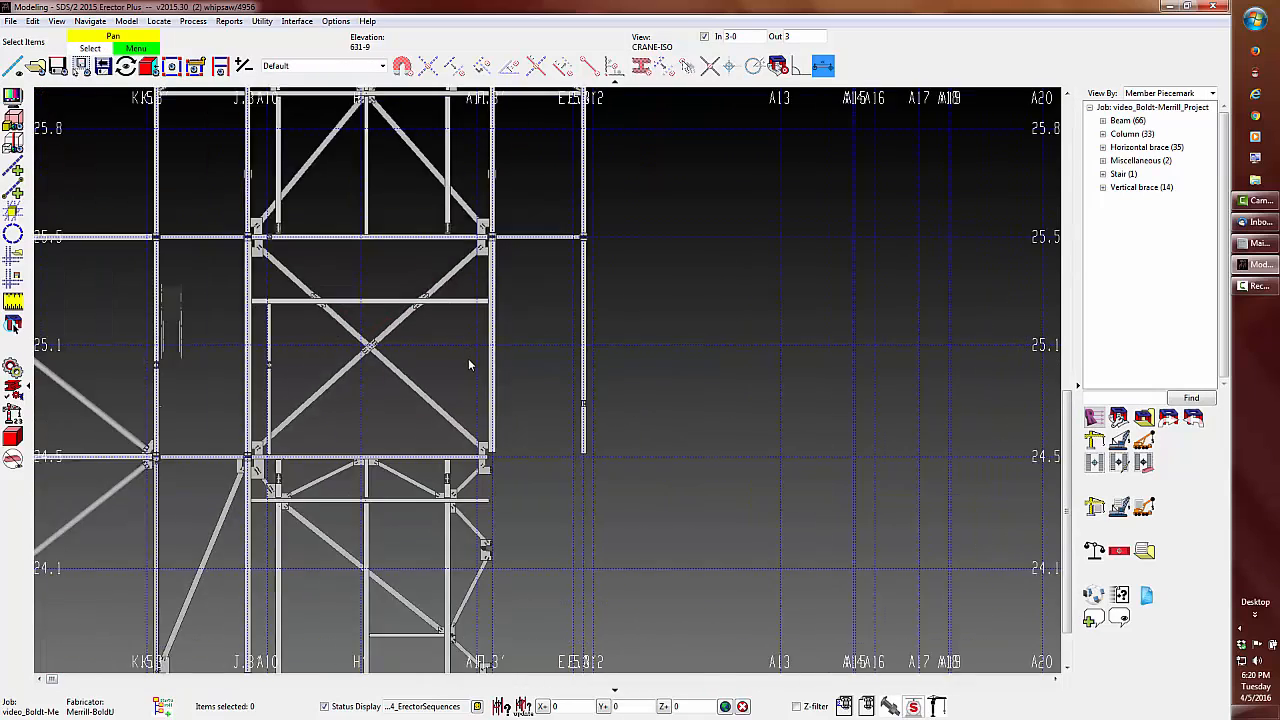
pyautogui.scroll(-2, 469, 364)
pyautogui.moveTo(550, 279); pyautogui.dragTo(546, 366, button='middle')
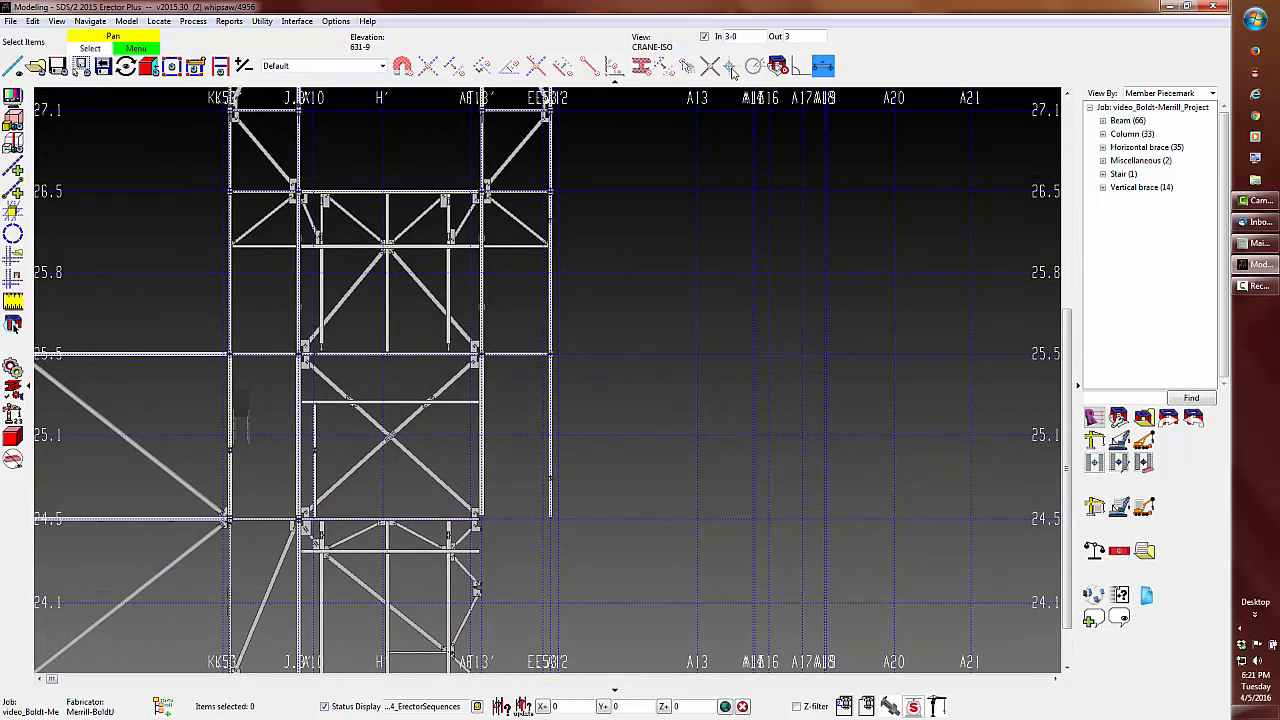
pyautogui.doubleClick(748, 37)
pyautogui.press('Return')
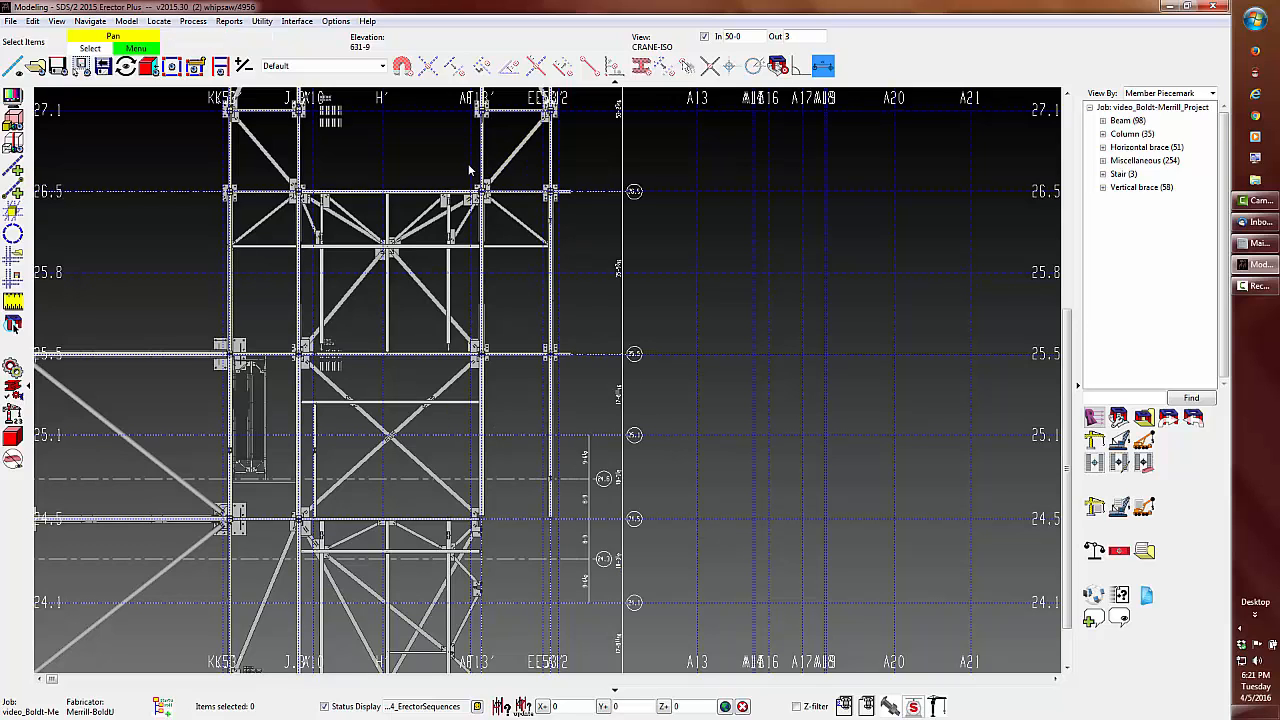
# Step: Select everything in the bays between grids F.3' and E.5' from 24.5 to 26.5, and orbit to an isometric view
pyautogui.moveTo(466, 164); pyautogui.dragTo(598, 534)
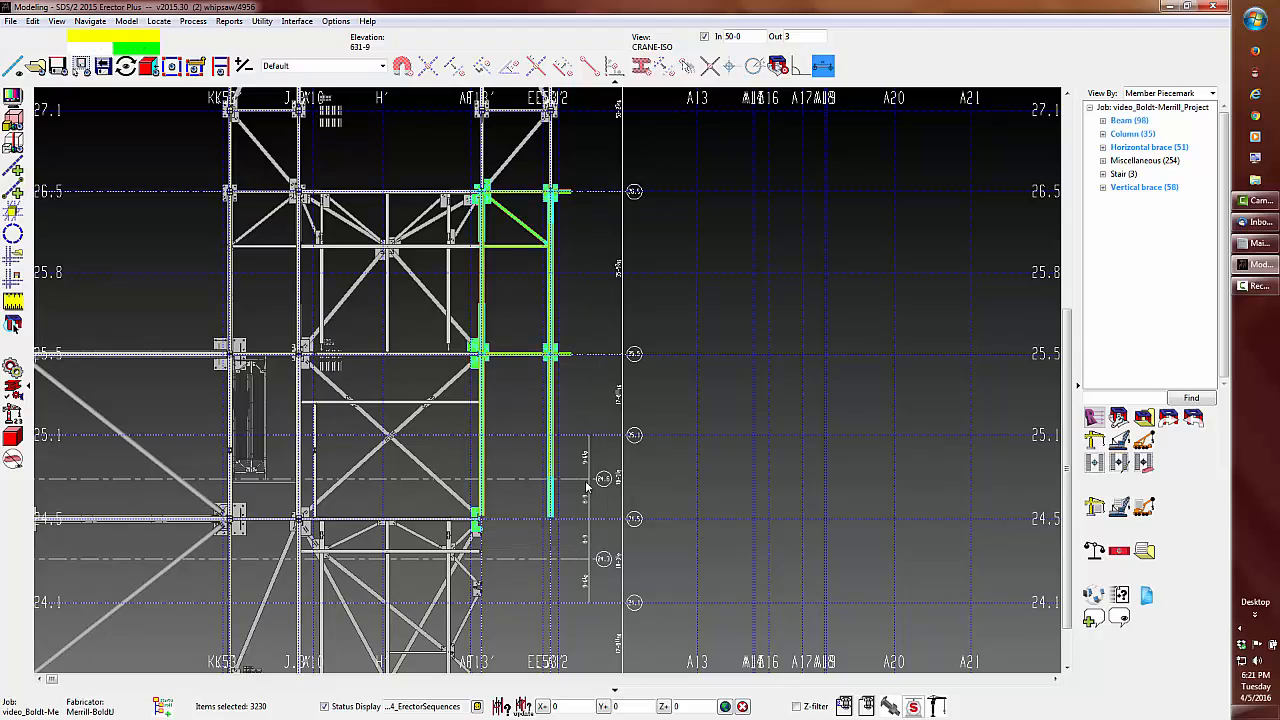
pyautogui.moveTo(508, 408); pyautogui.dragTo(457, 334, button='middle')
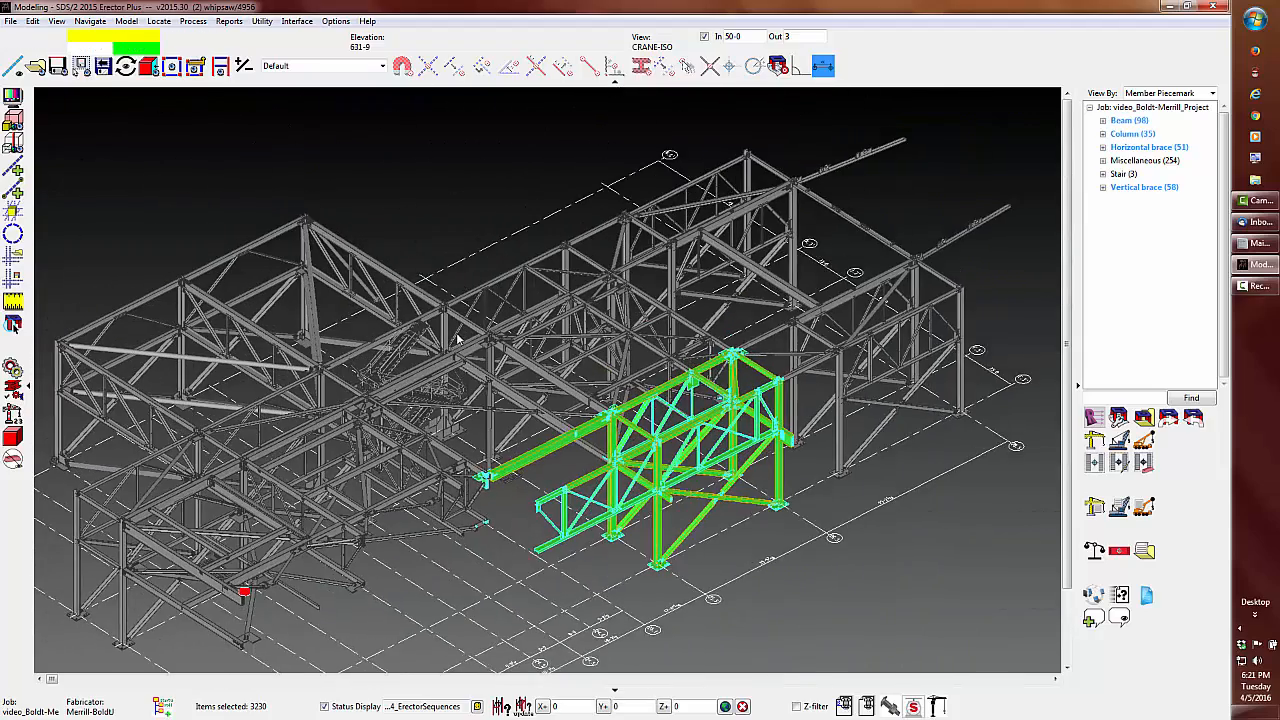
pyautogui.scroll(1, 464, 346)
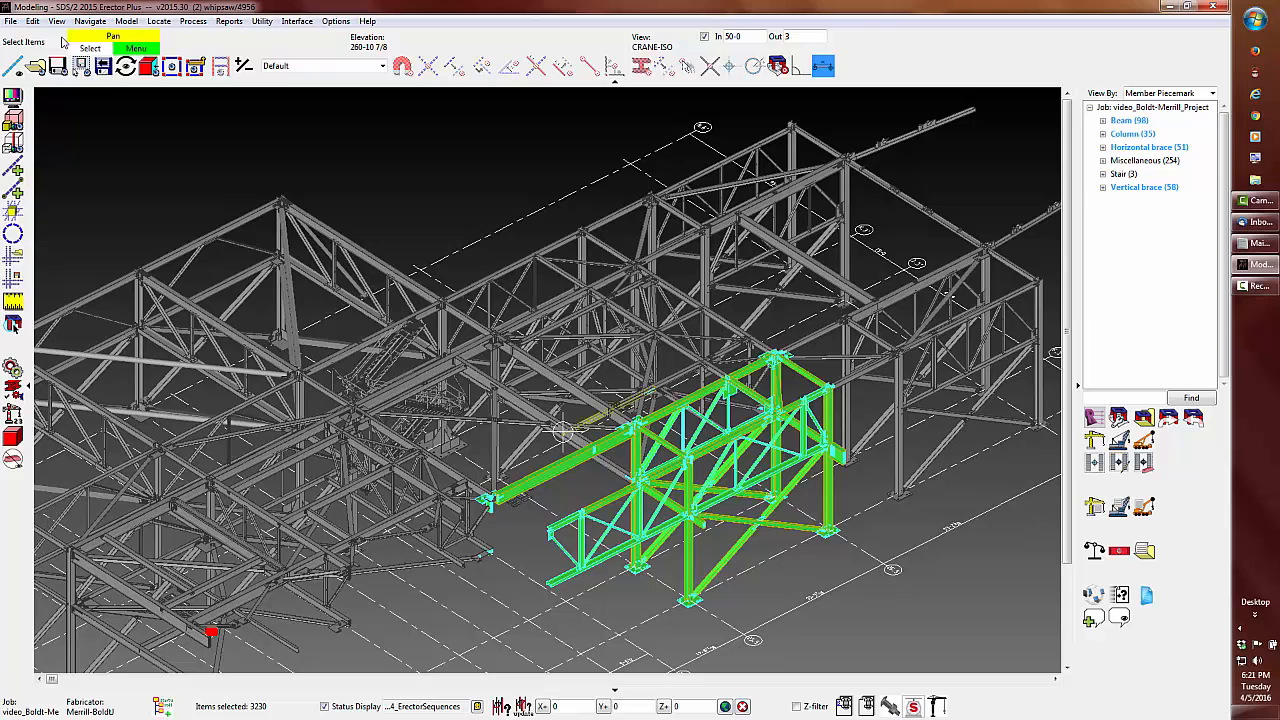
# Step: Save the selected members as the selection file SEQ-2 in the job's lists folder
pyautogui.click(32, 21)
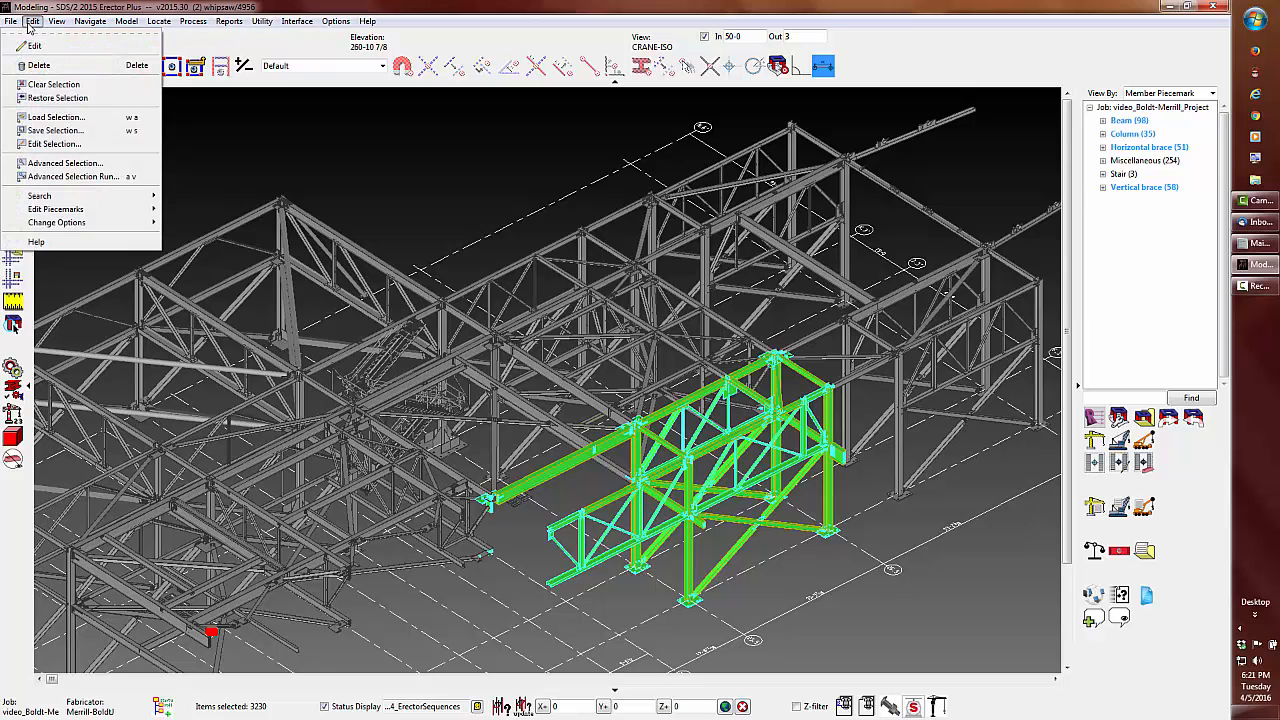
pyautogui.click(73, 131)
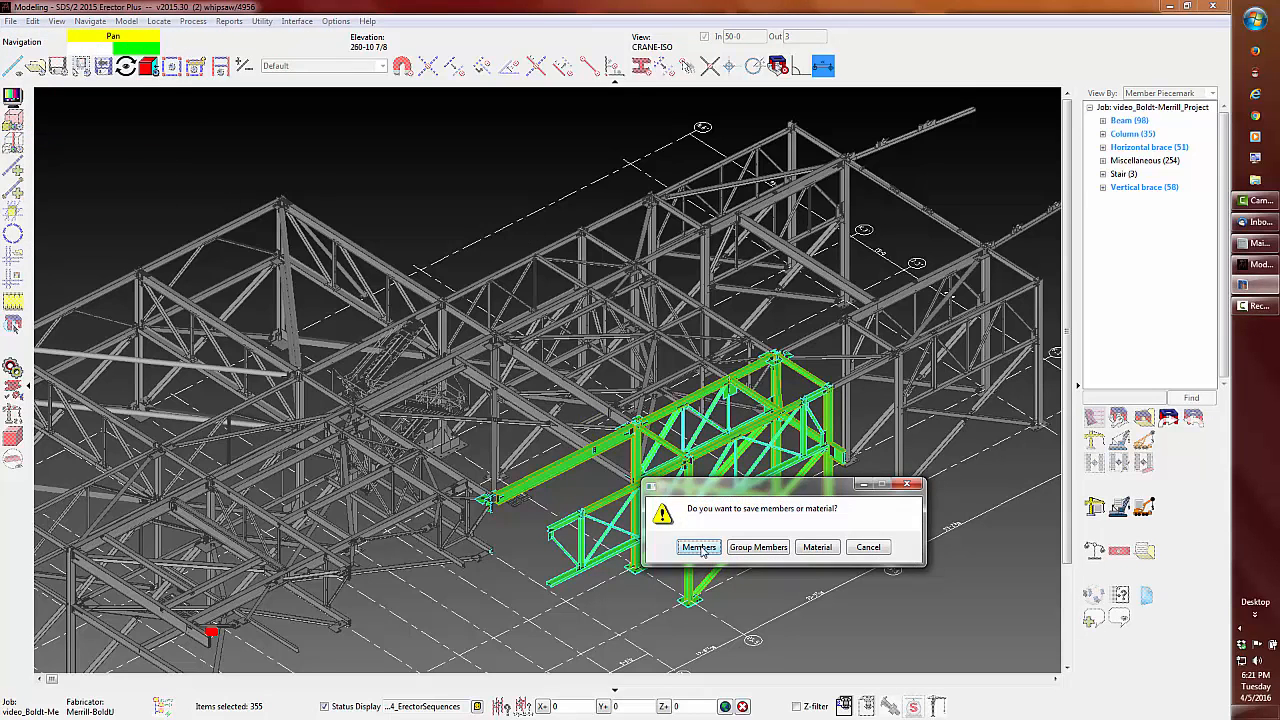
pyautogui.click(699, 546)
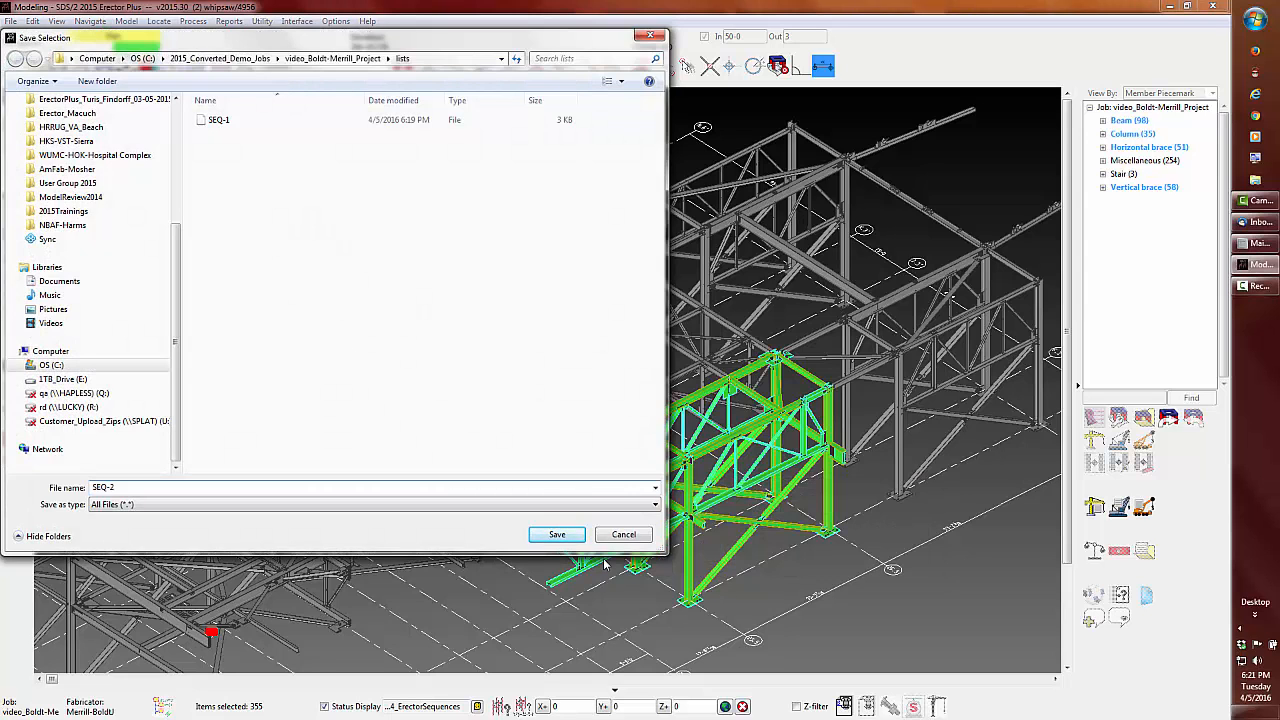
pyautogui.click(557, 534)
# Step: Set the Erector's sequencing property of the selected members to SEQ-2 in their member custom properties
pyautogui.rightClick(410, 168)
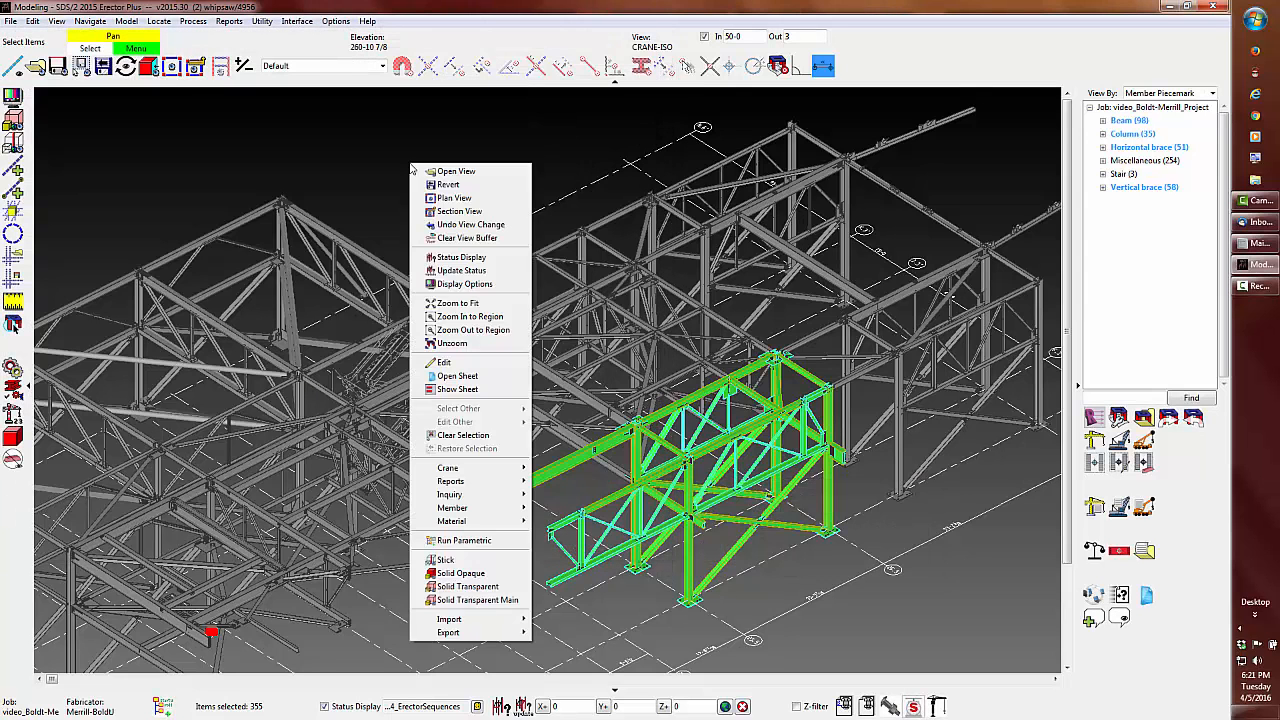
pyautogui.click(460, 373)
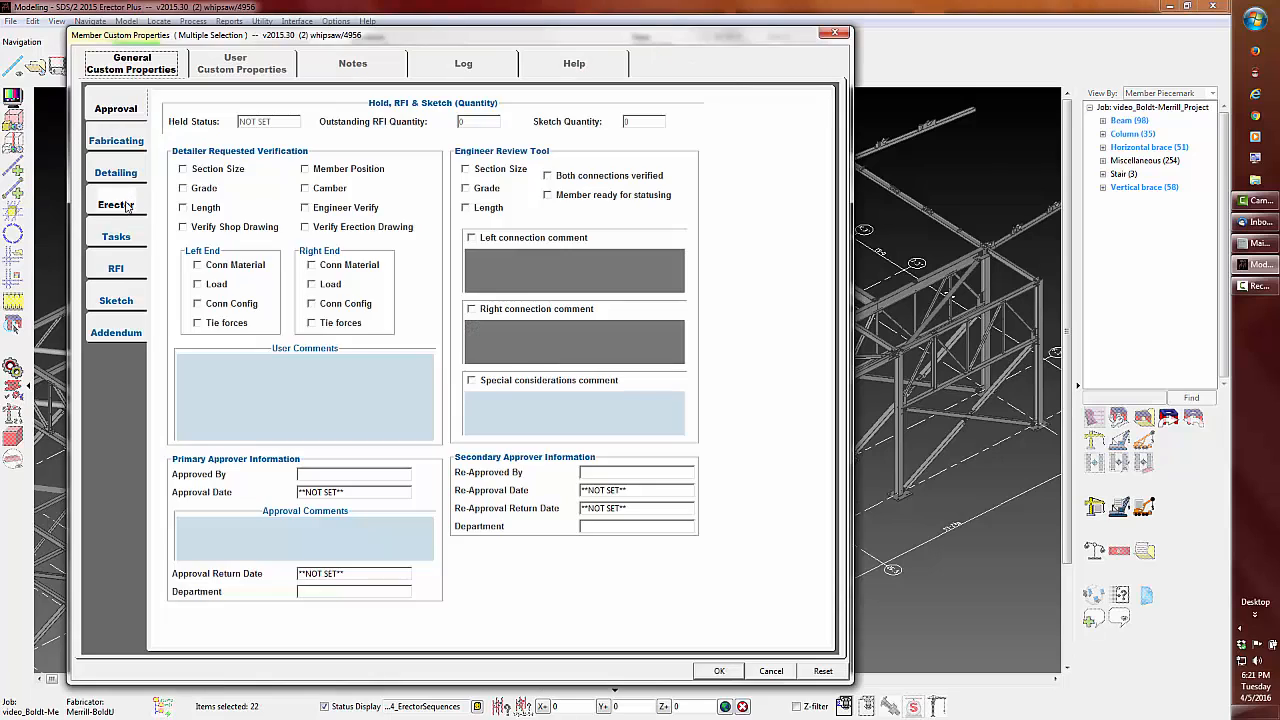
pyautogui.click(126, 205)
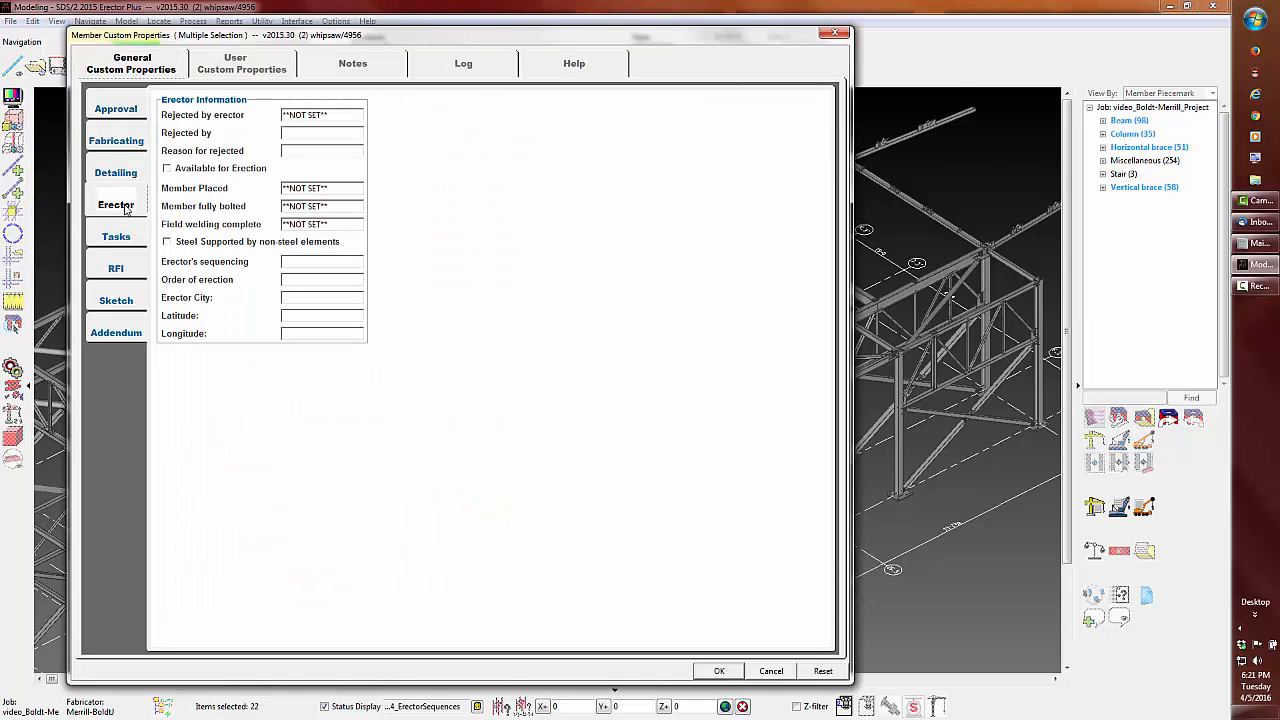
pyautogui.click(302, 261)
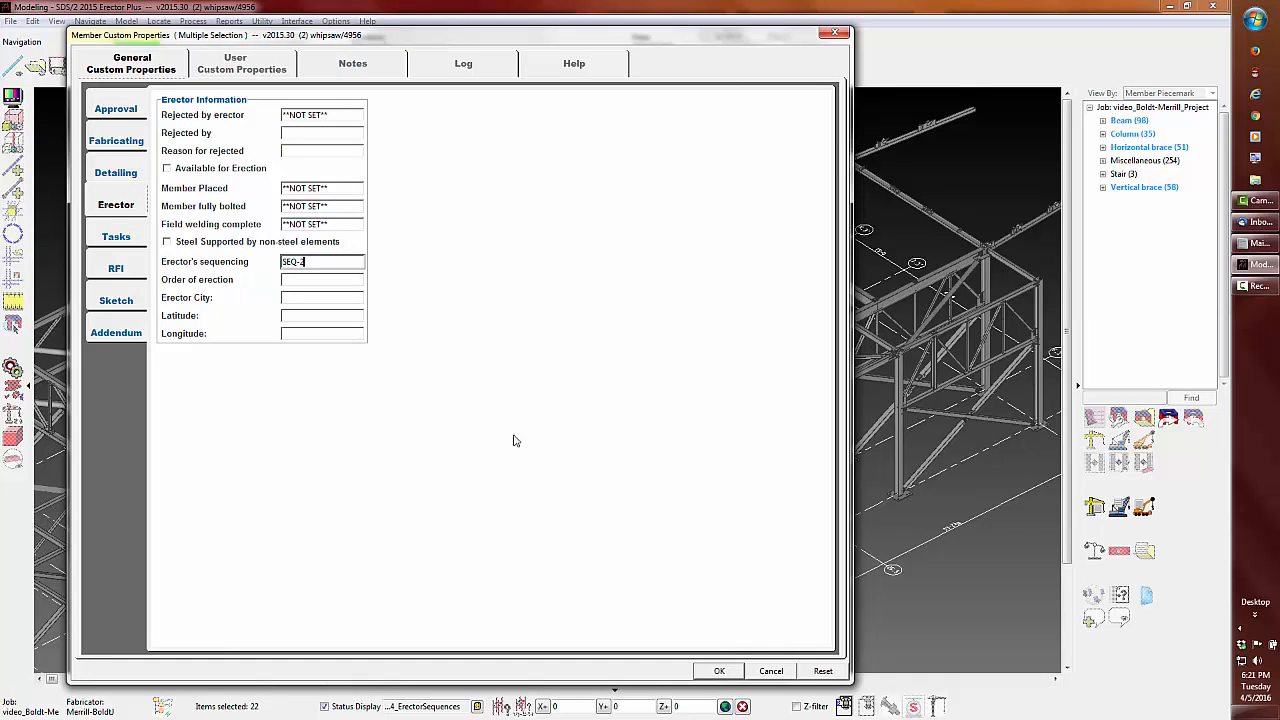
pyautogui.click(735, 675)
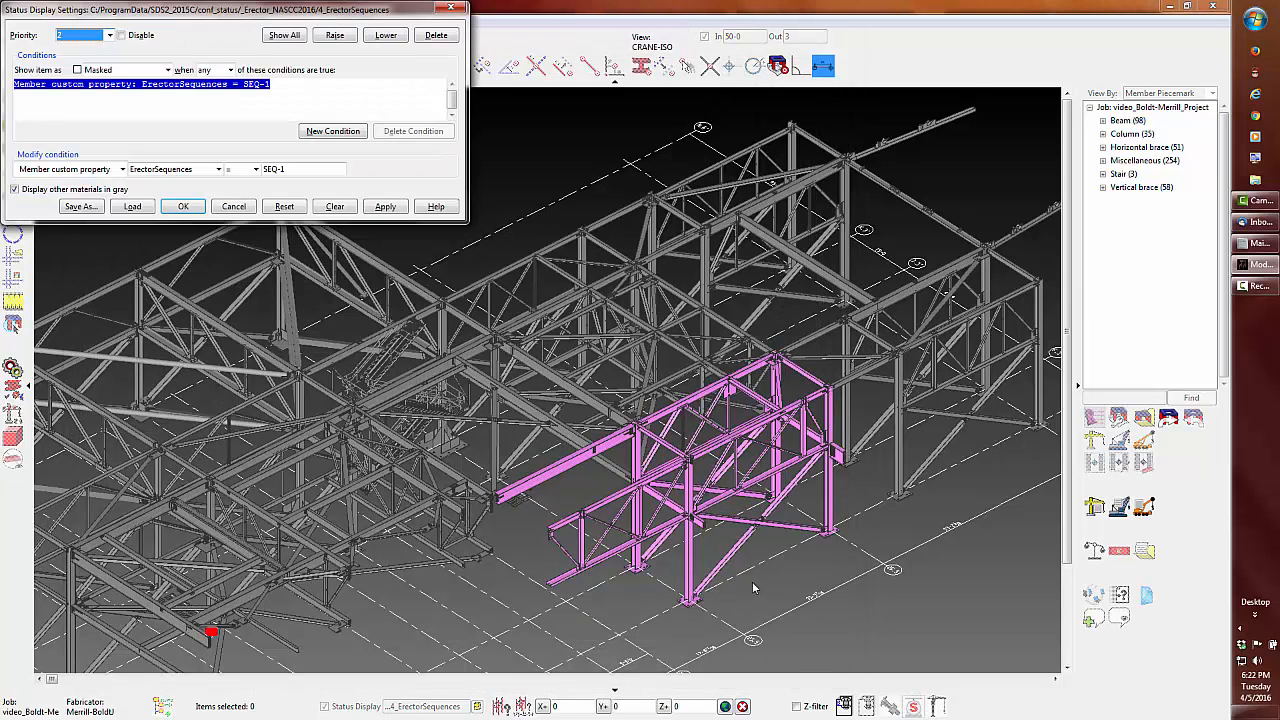
# Step: Set the ErectorSequences = SEQ-1 status condition to show its members in Cyan, and unzoom to the whole model
pyautogui.click(167, 70)
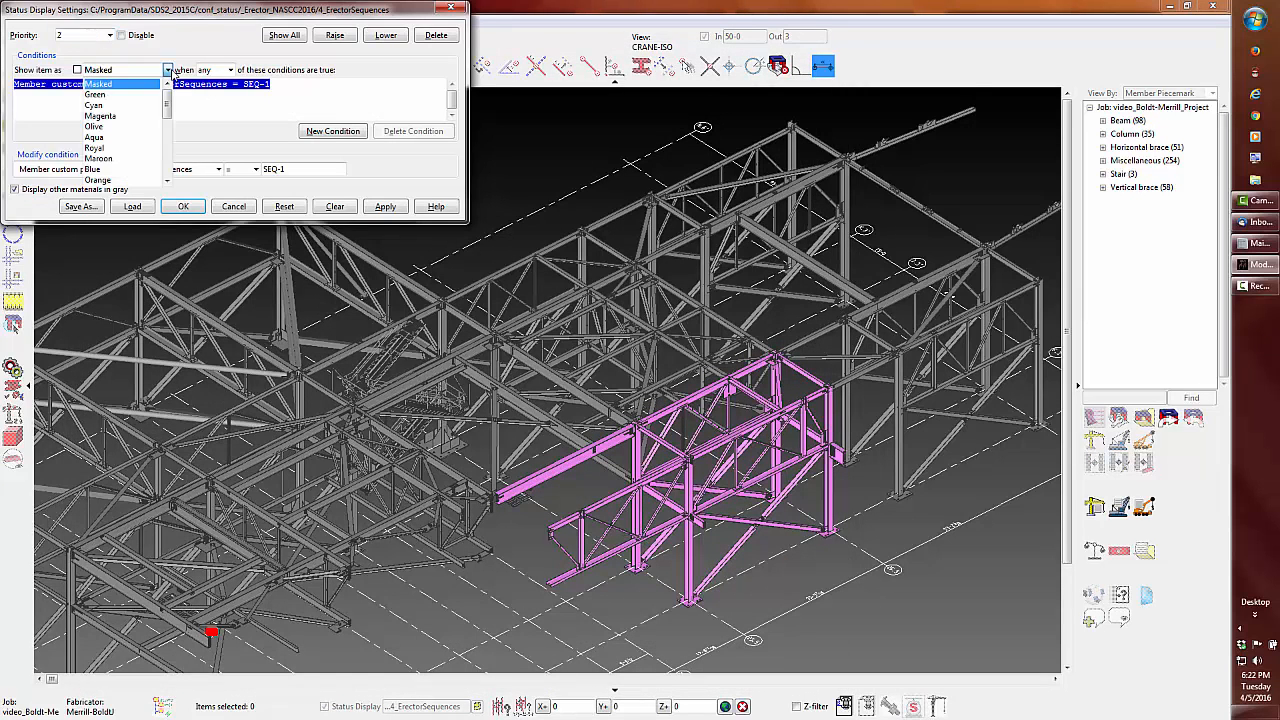
pyautogui.click(95, 105)
pyautogui.click(183, 206)
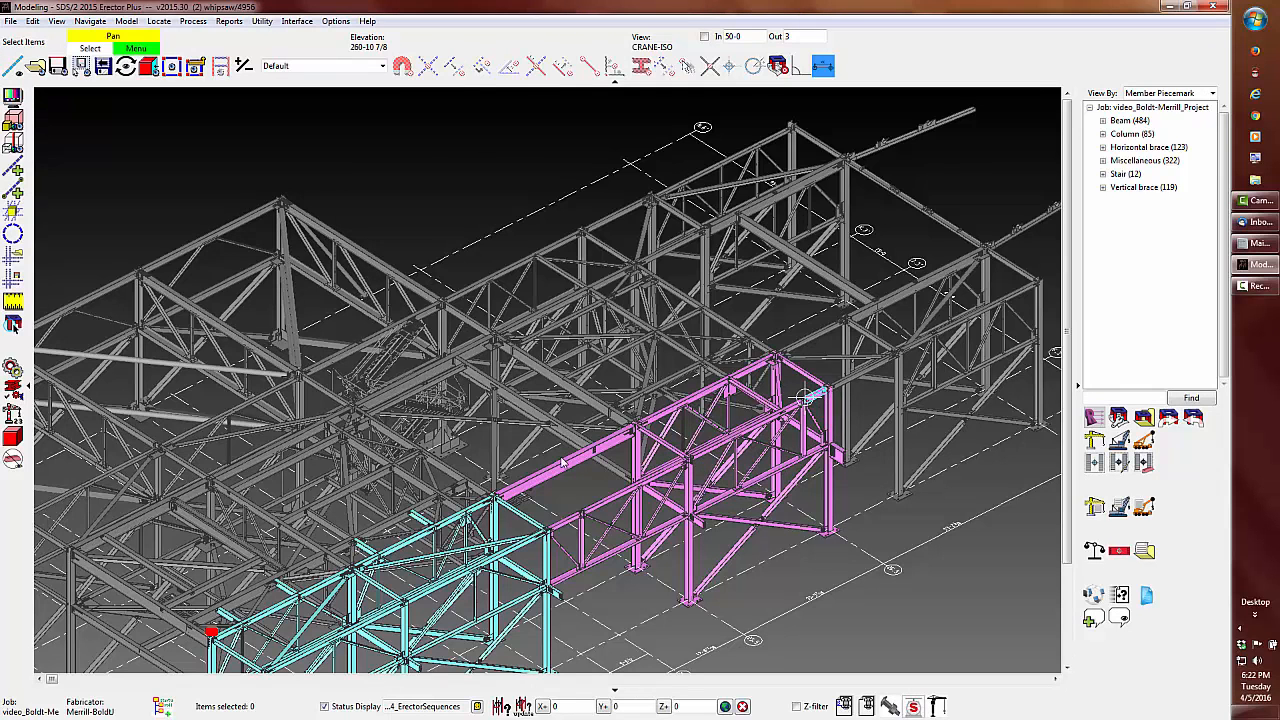
pyautogui.rightClick(887, 566)
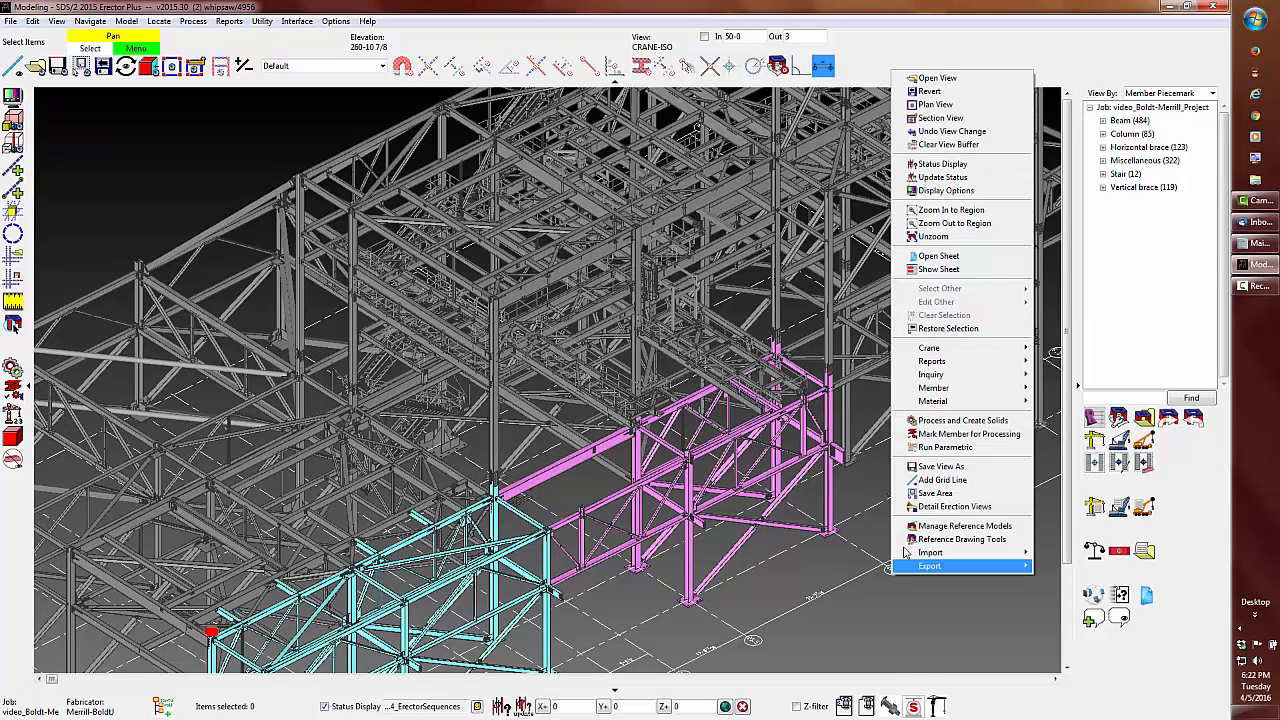
pyautogui.click(933, 238)
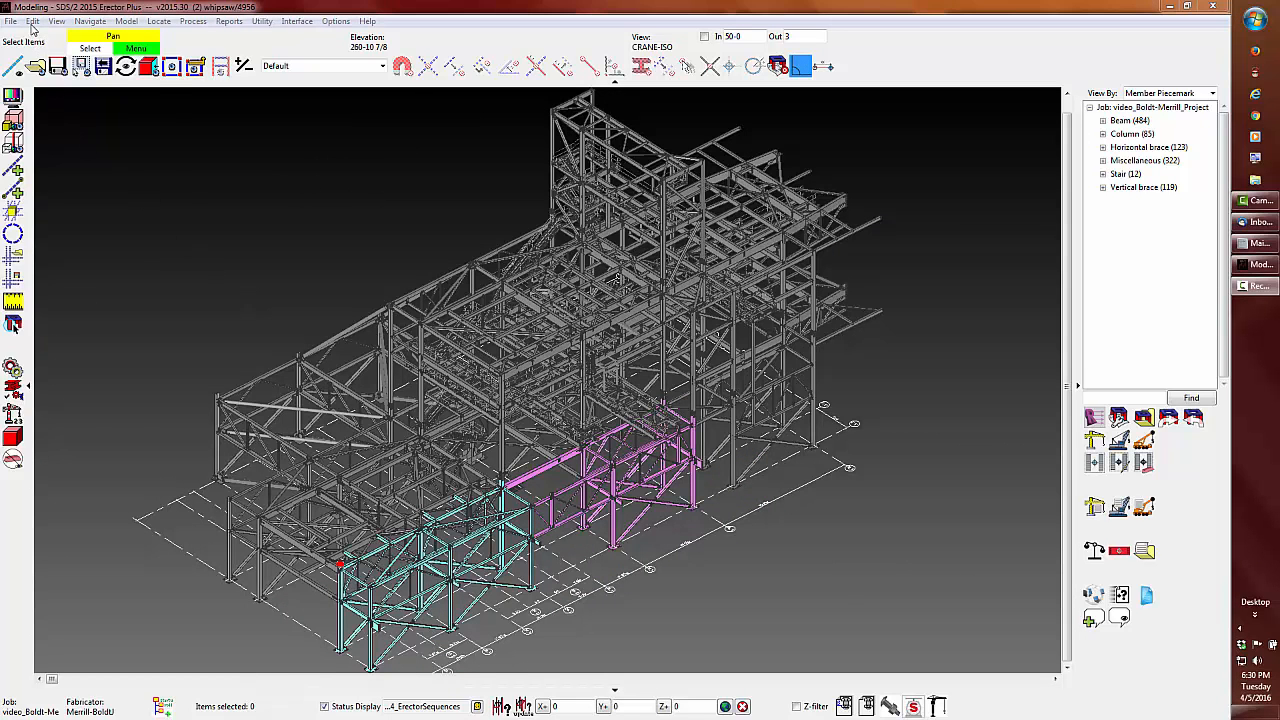
# Step: Load the saved selection file SEQ-1 and select its contents as members
pyautogui.click(32, 25)
pyautogui.click(50, 120)
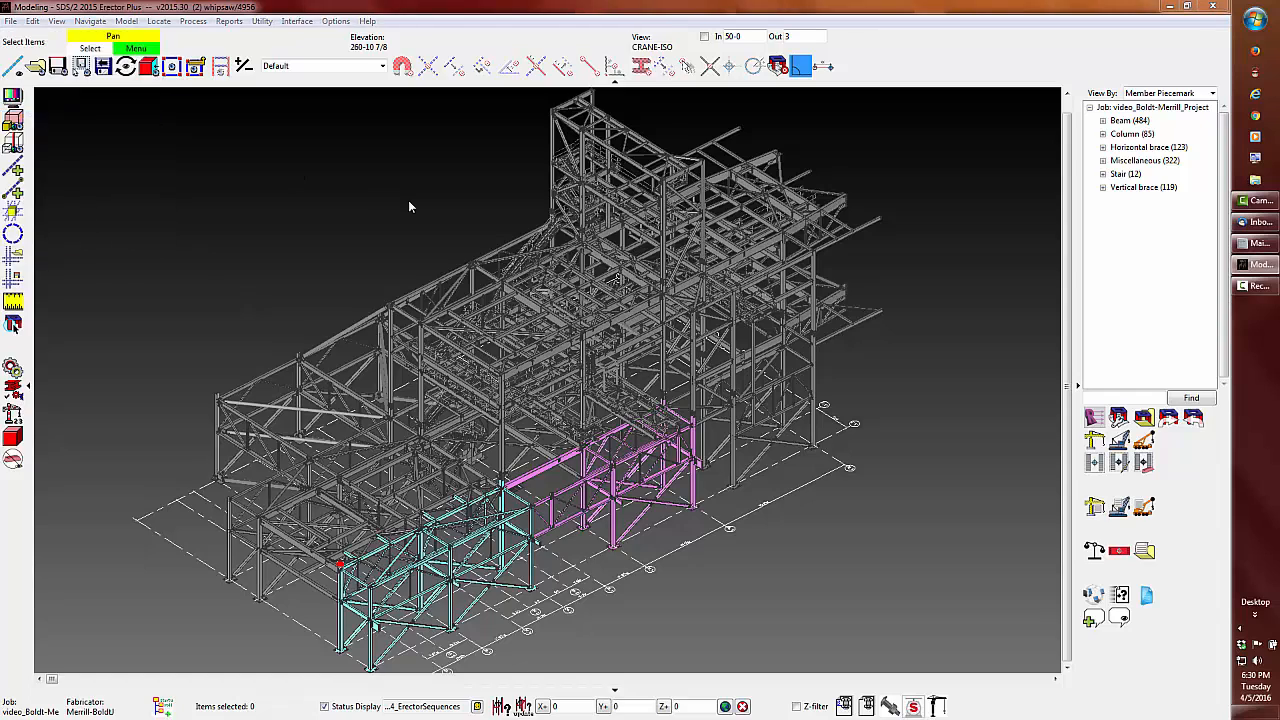
pyautogui.doubleClick(255, 121)
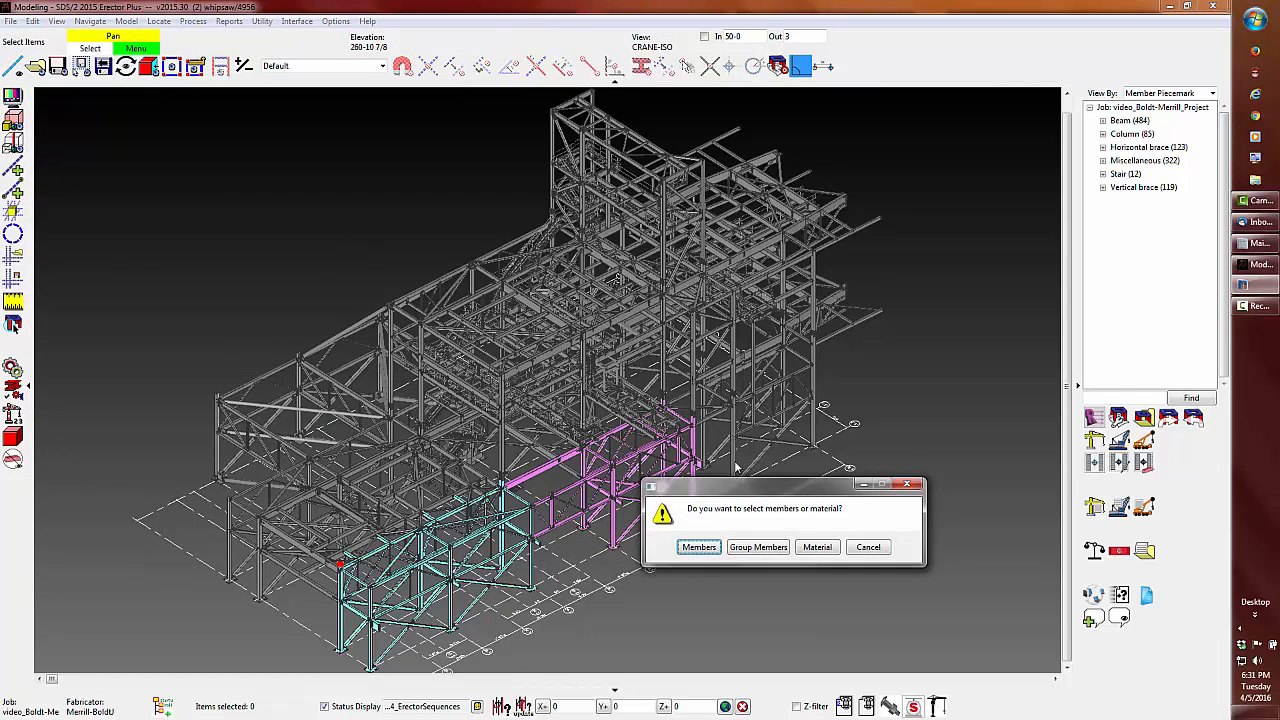
pyautogui.click(698, 547)
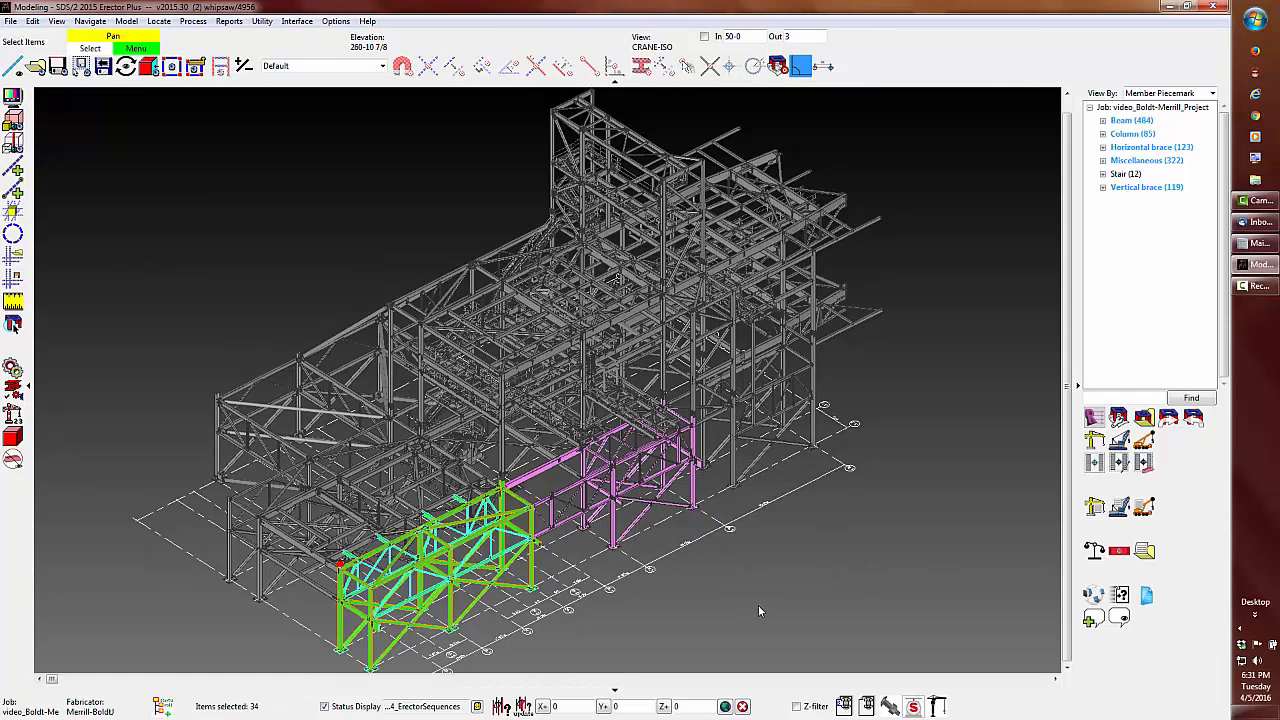
# Step: Run the Field Bolt Report for the SEQ-1 members, close it, and output the Point To Point Field Bolt Report as a spreadsheet
pyautogui.click(868, 706)
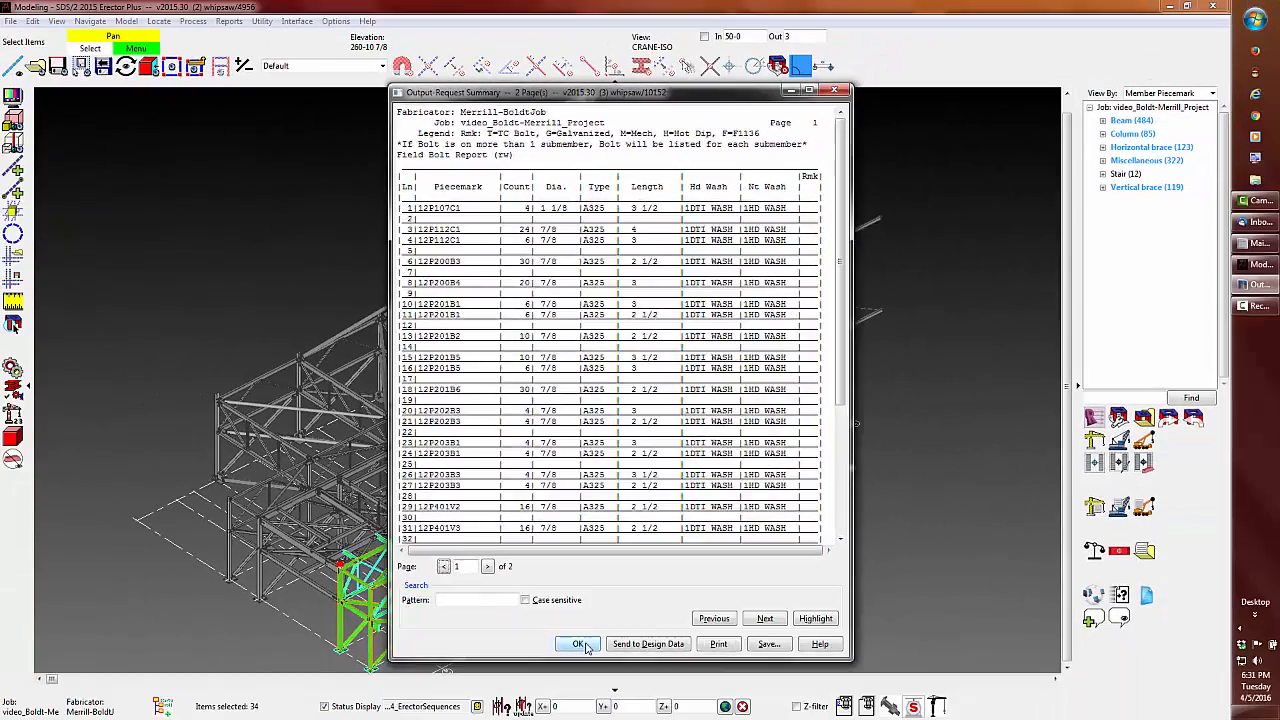
pyautogui.click(585, 642)
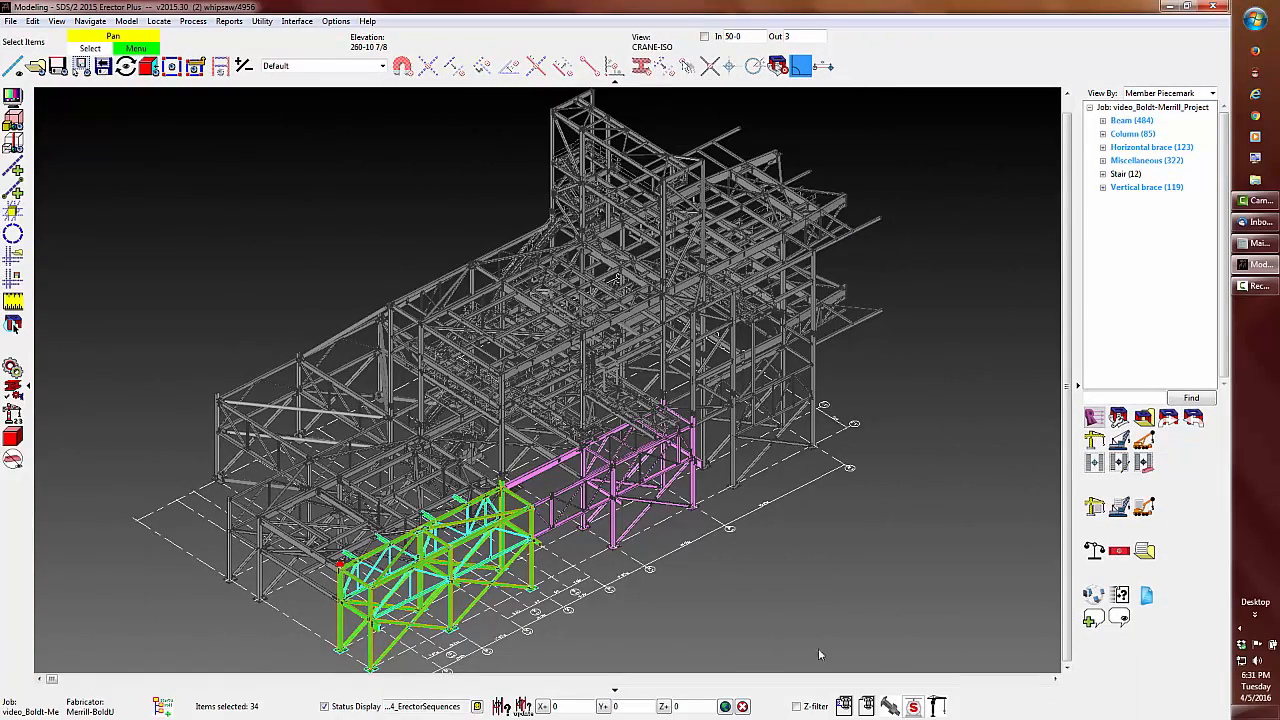
pyautogui.click(889, 707)
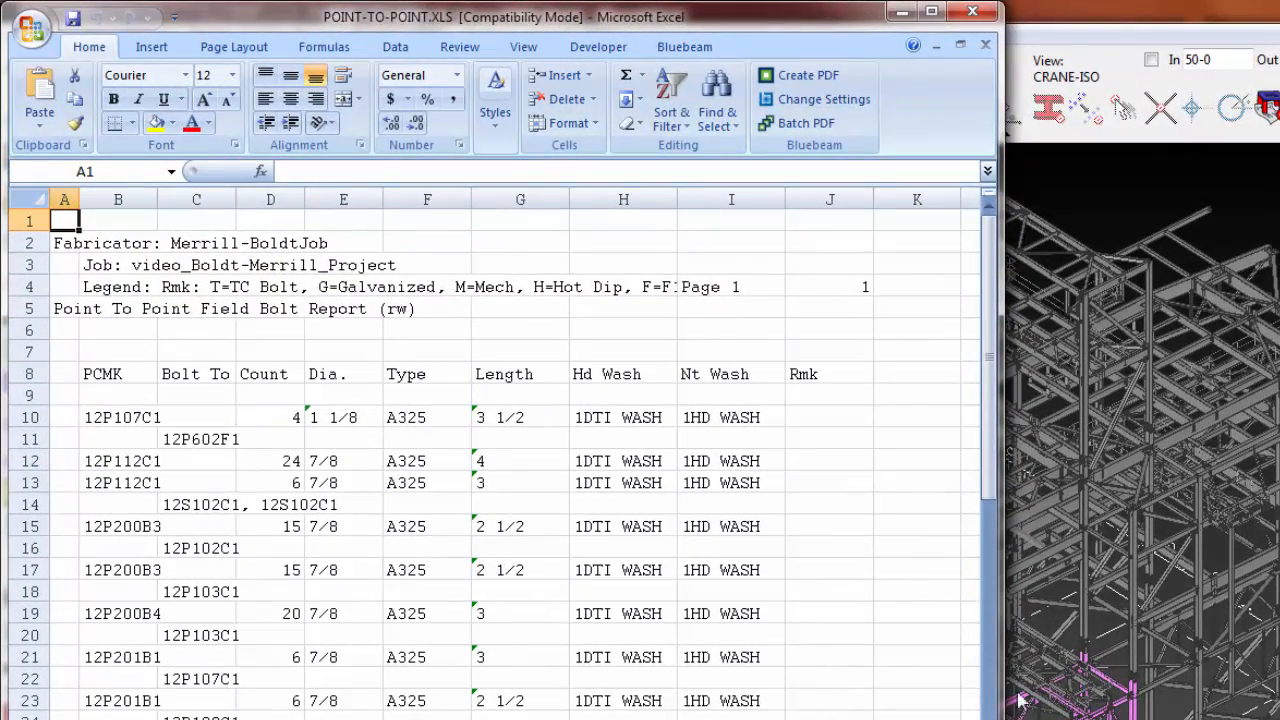
# Step: Close the Point To Point report spreadsheet and add the SEQ-2 members to the selection by loading their saved selection file
pyautogui.click(975, 11)
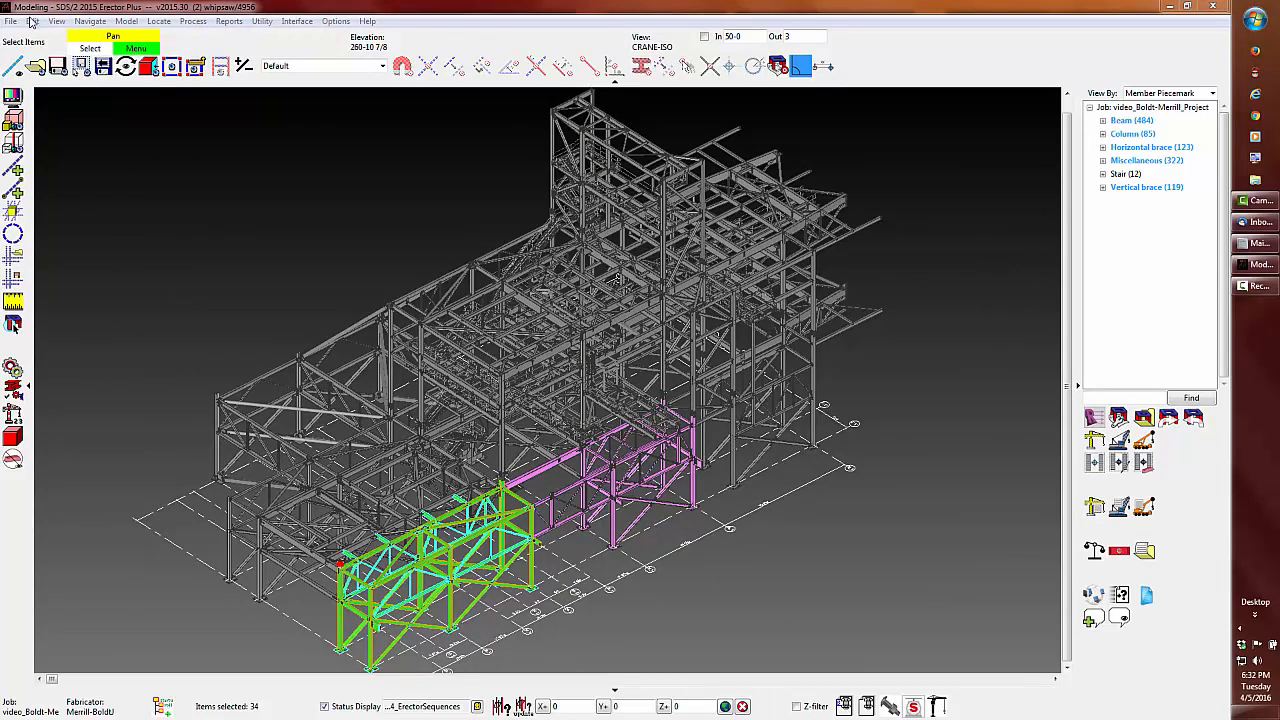
pyautogui.click(32, 21)
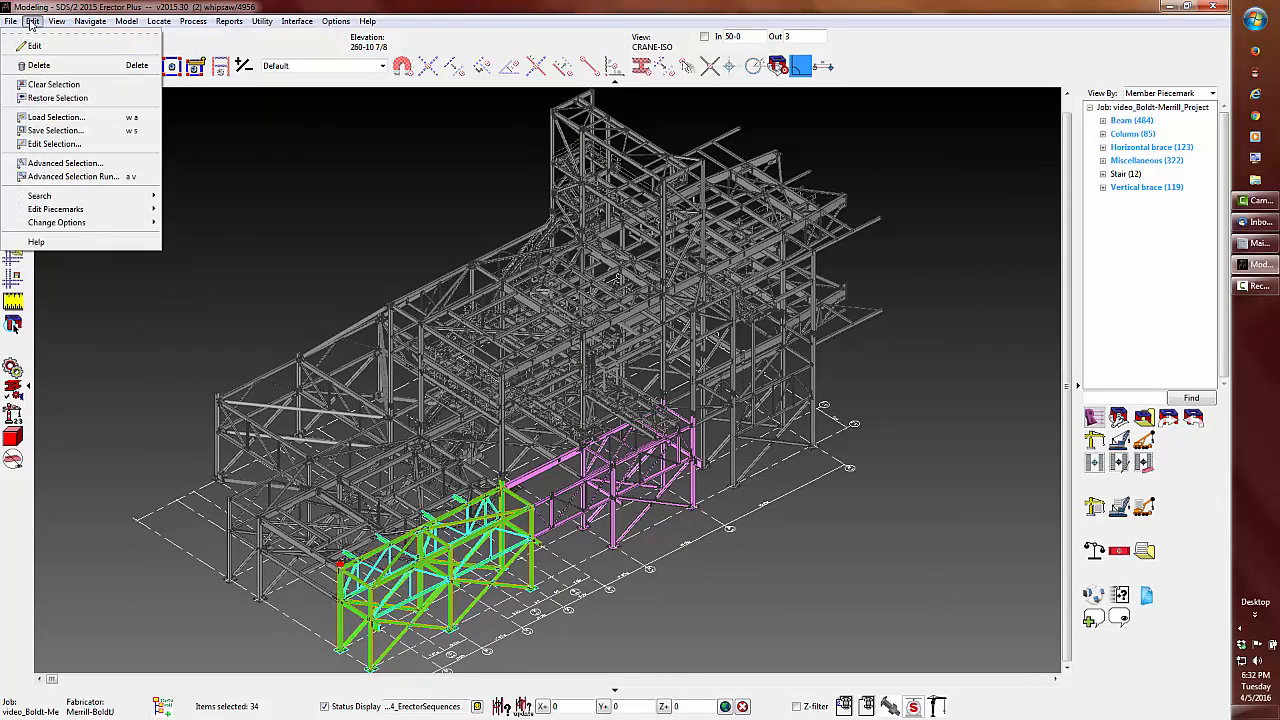
pyautogui.click(56, 117)
pyautogui.doubleClick(253, 134)
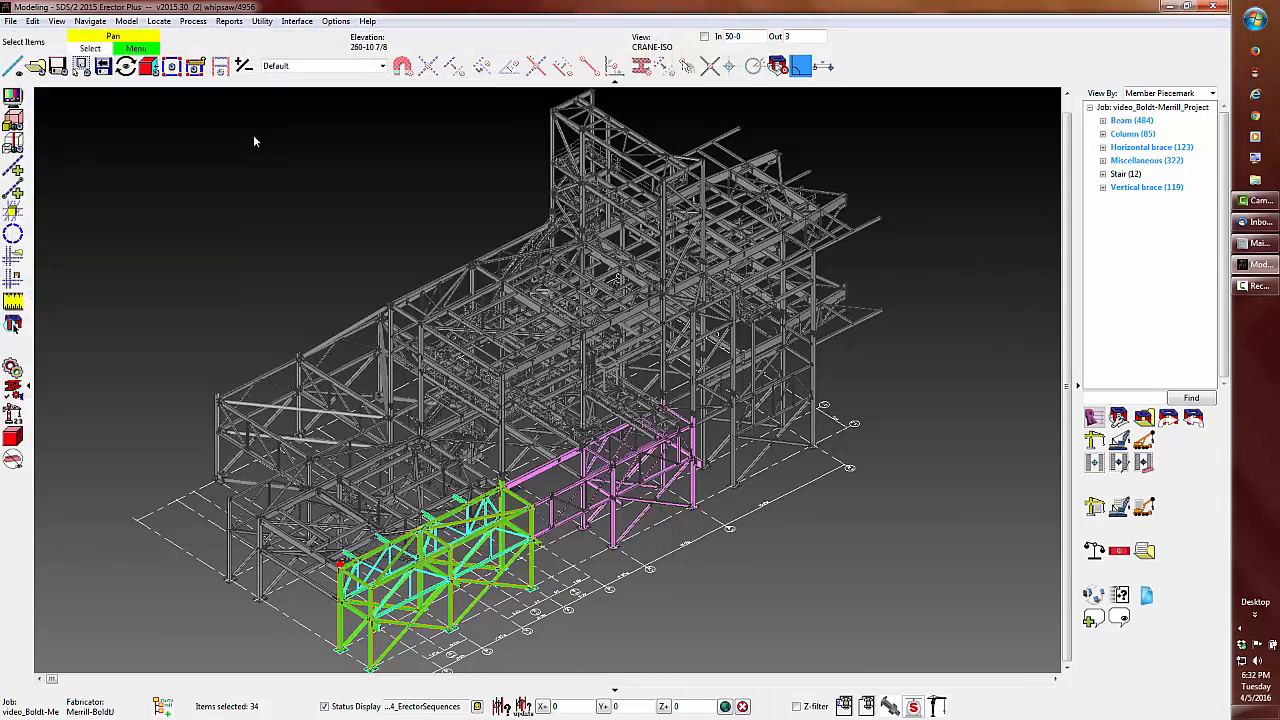
pyautogui.click(699, 547)
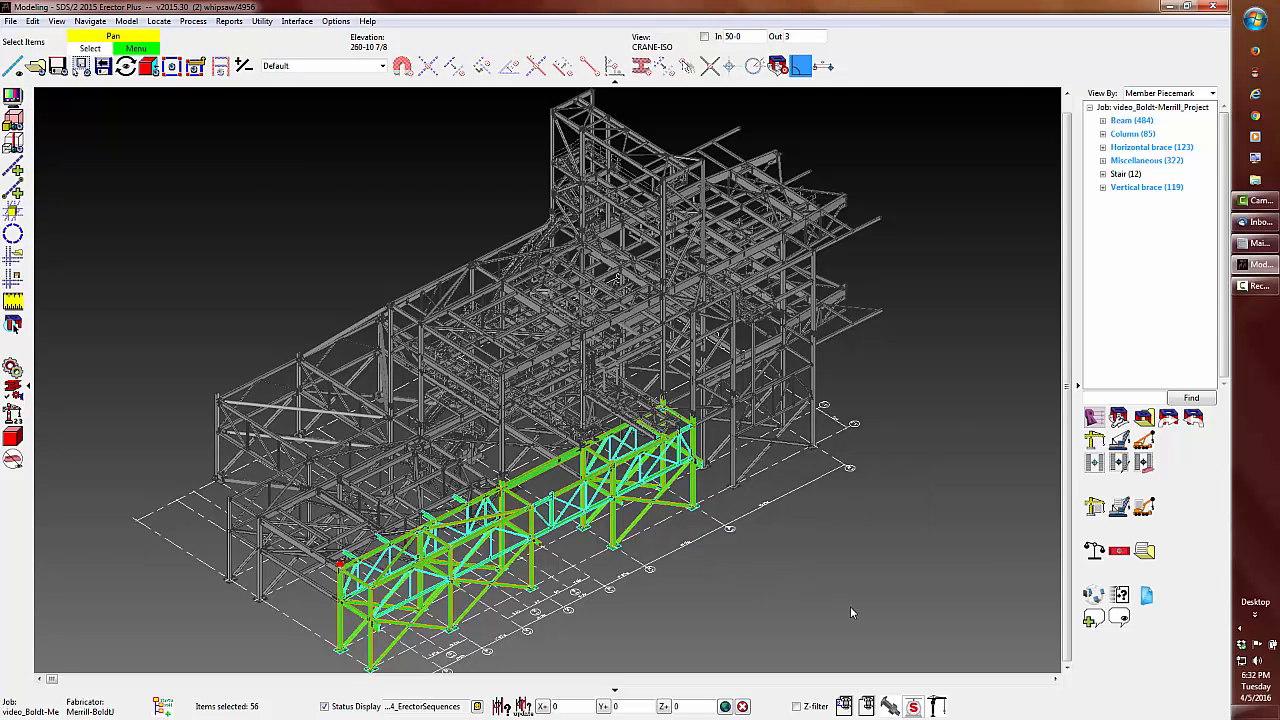
# Step: Generate the Ship Mark Excel Report for the SEQ-1 and SEQ-2 members, saved to the Desktop as ShipMark.xlsx
pyautogui.click(913, 707)
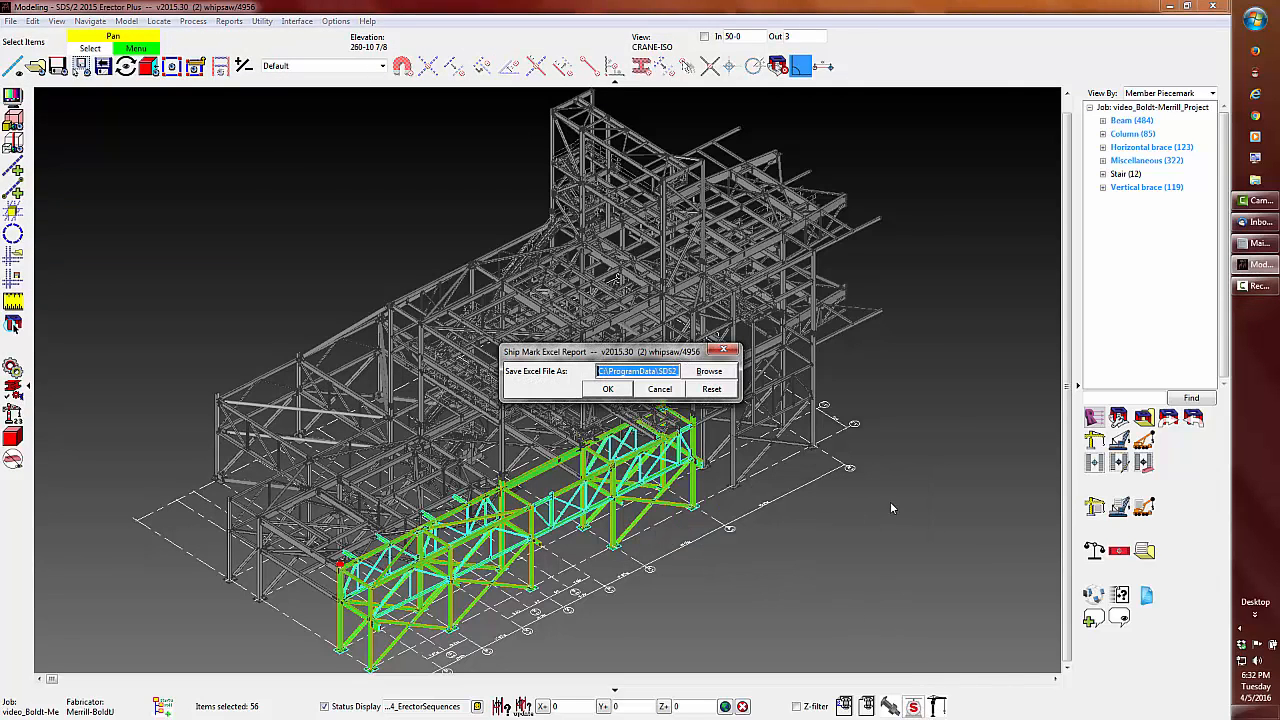
pyautogui.click(705, 367)
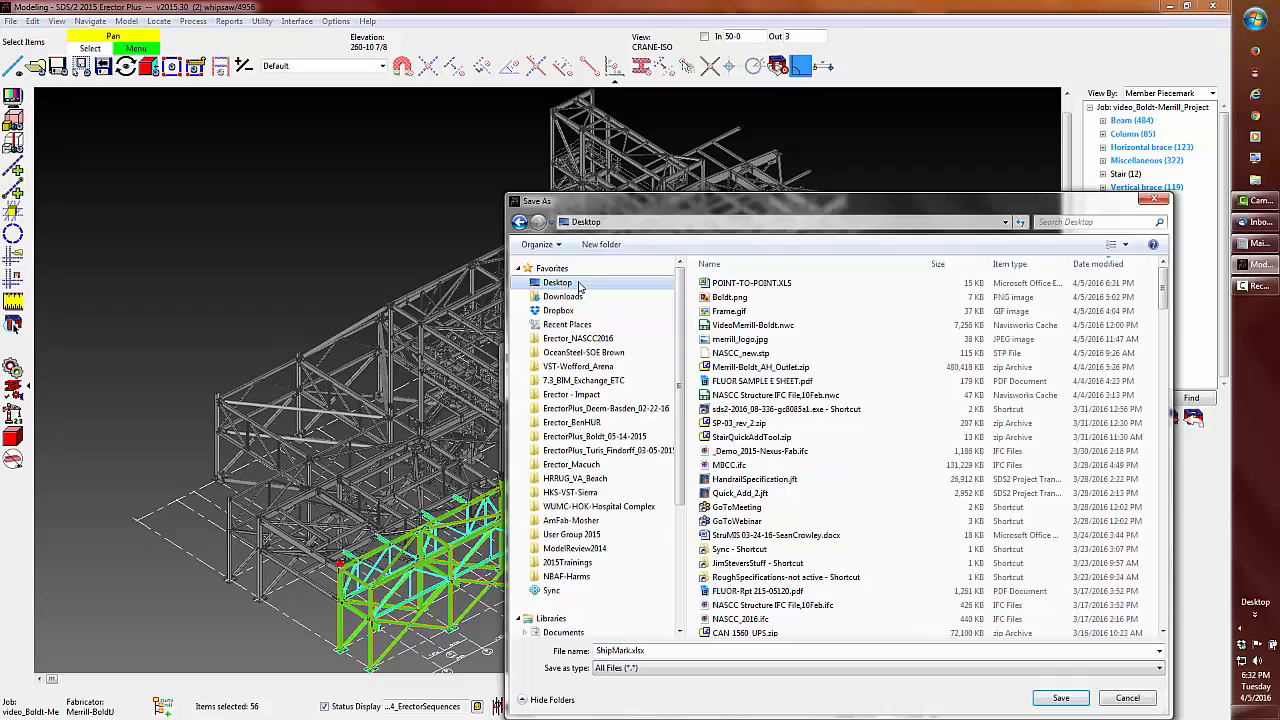
pyautogui.click(1062, 699)
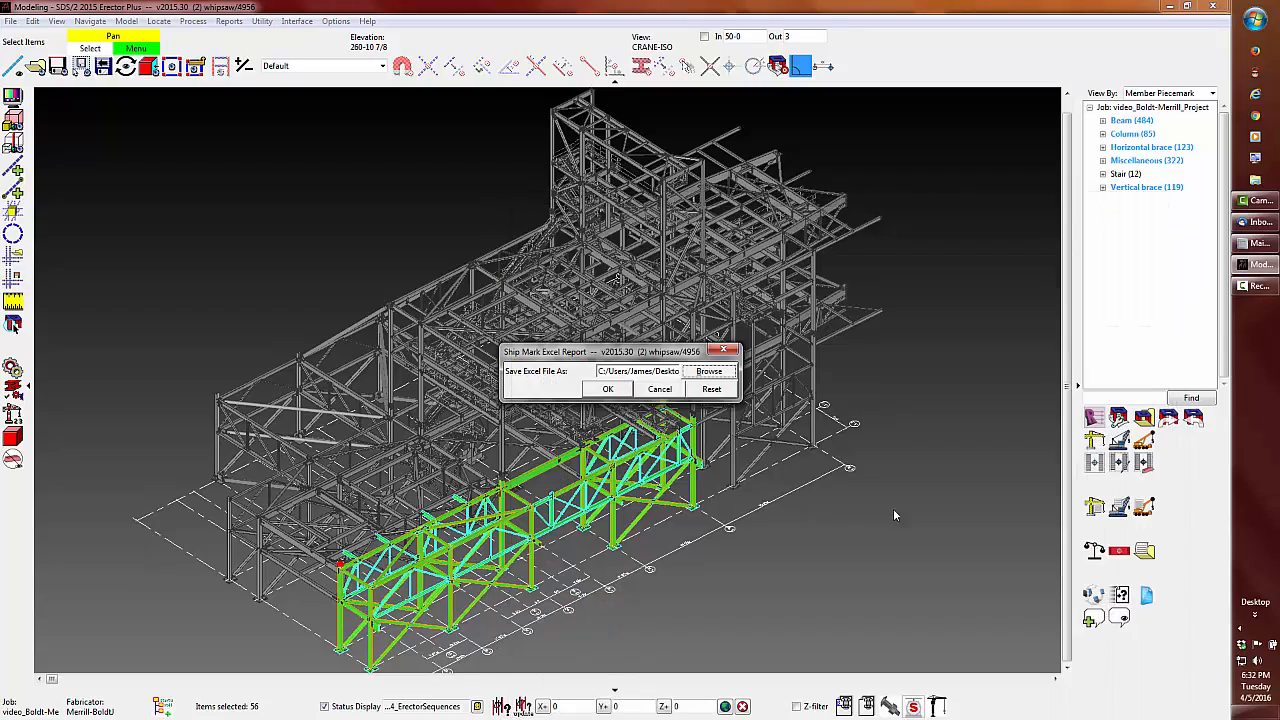
pyautogui.click(608, 392)
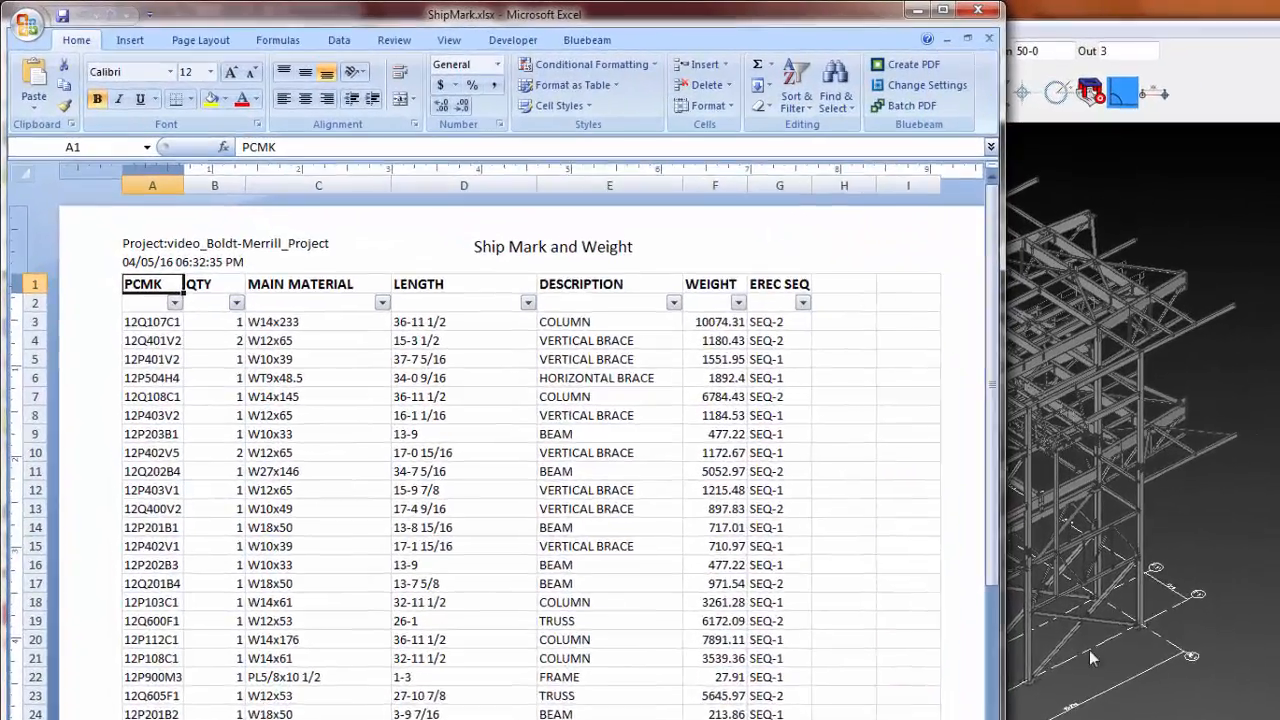
# Step: Sort the Ship Mark and Weight list A to Z by EREC SEQ and by DESCRIPTION, and close the workbook
pyautogui.click(803, 302)
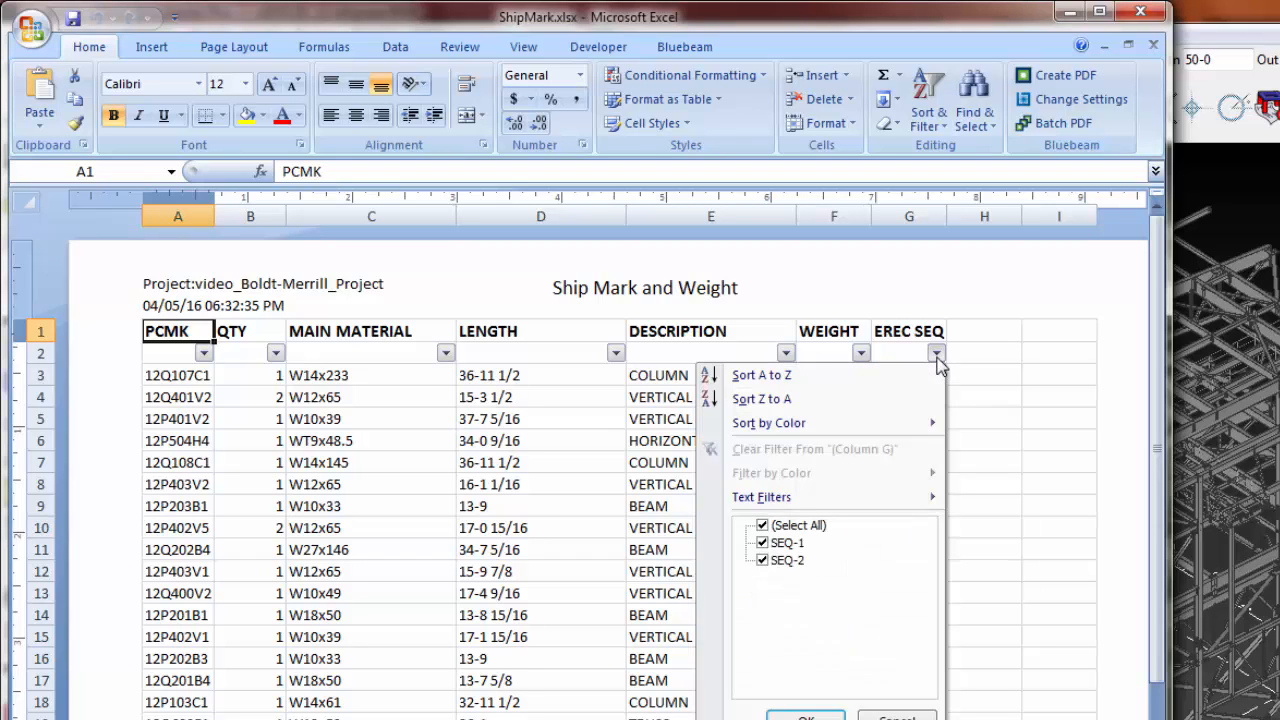
pyautogui.click(886, 378)
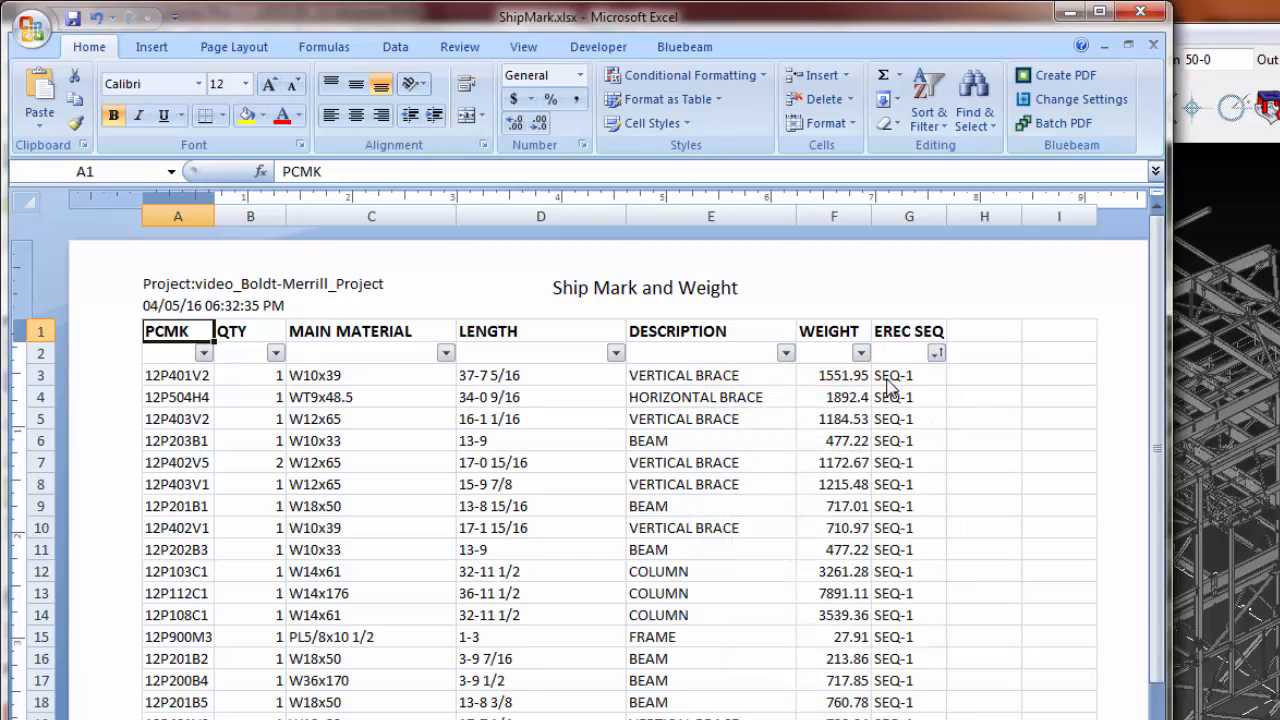
pyautogui.click(788, 356)
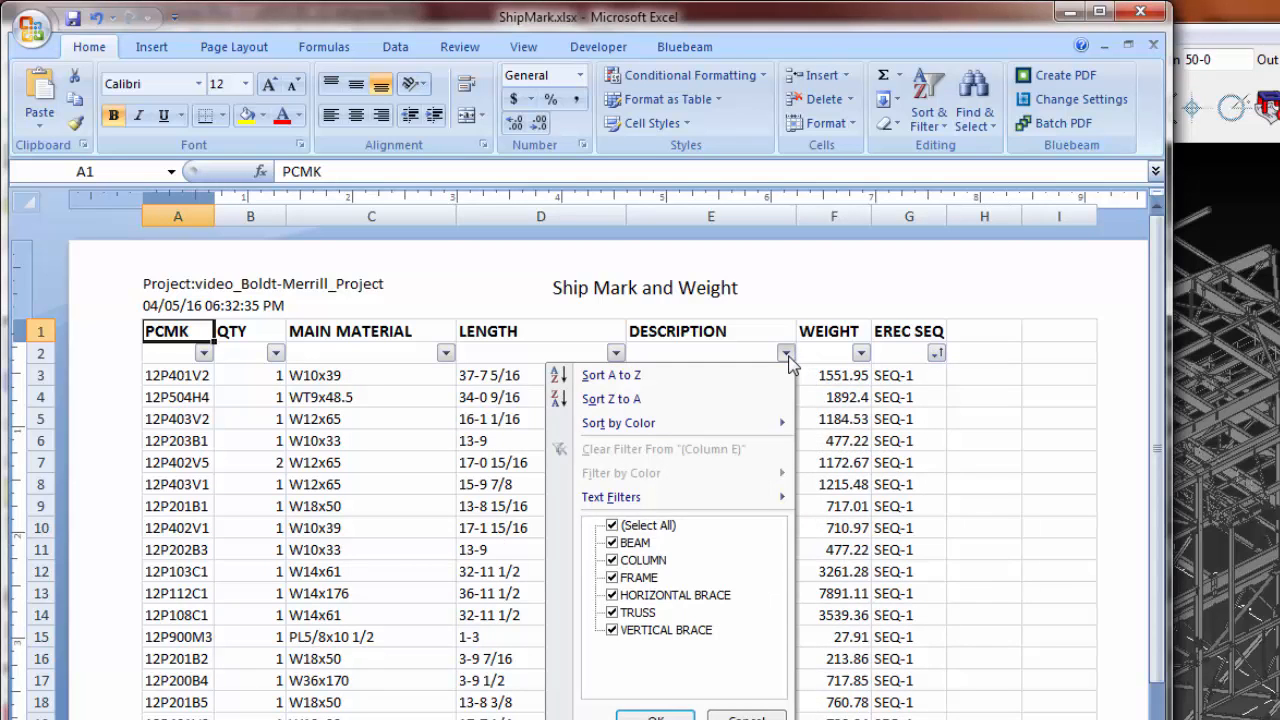
pyautogui.click(663, 381)
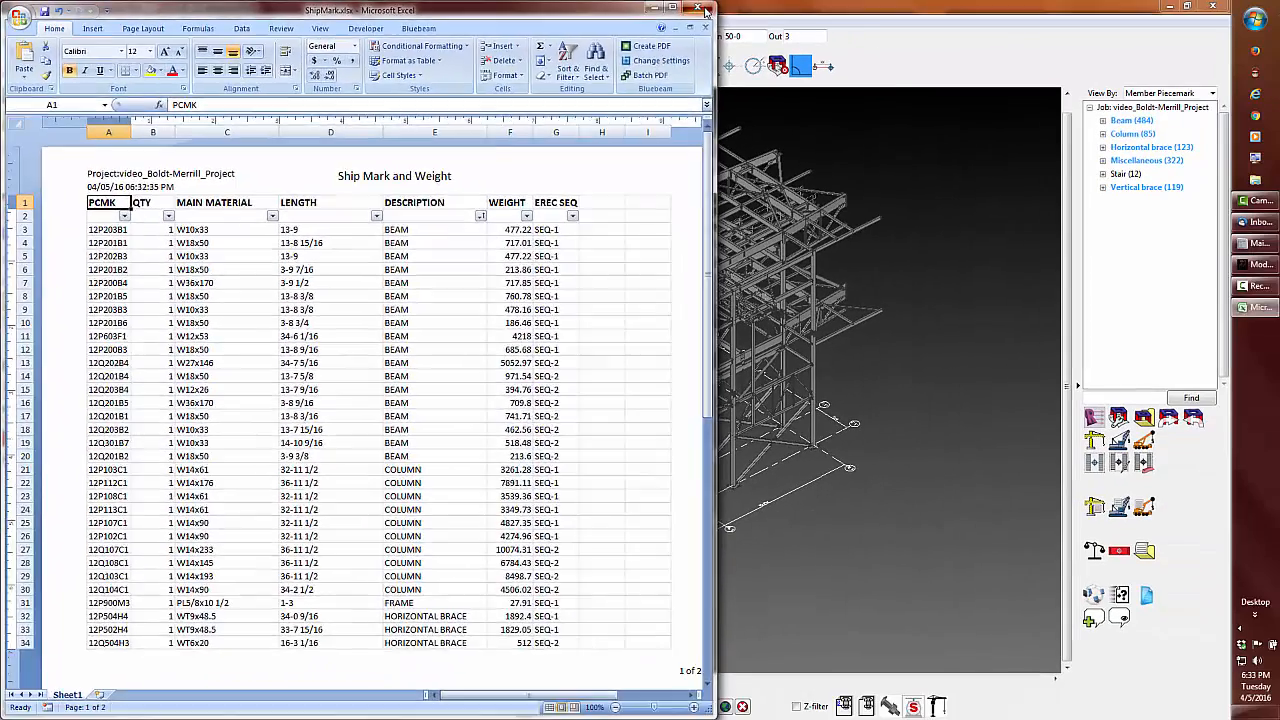
pyautogui.click(1140, 11)
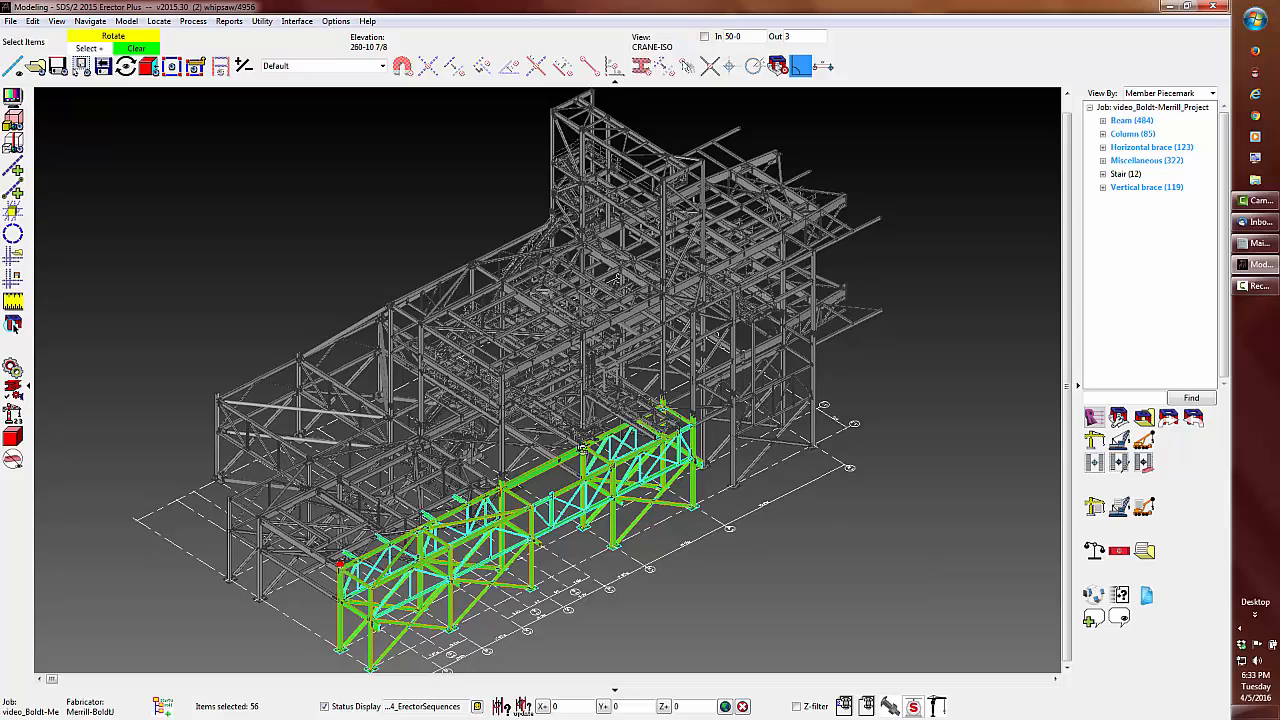
# Step: Area-select the structure from grid line 22.5 to just above 26.5 in plan, and unzoom the rotated view to the whole model
pyautogui.moveTo(517, 390); pyautogui.dragTo(647, 663, button='middle')
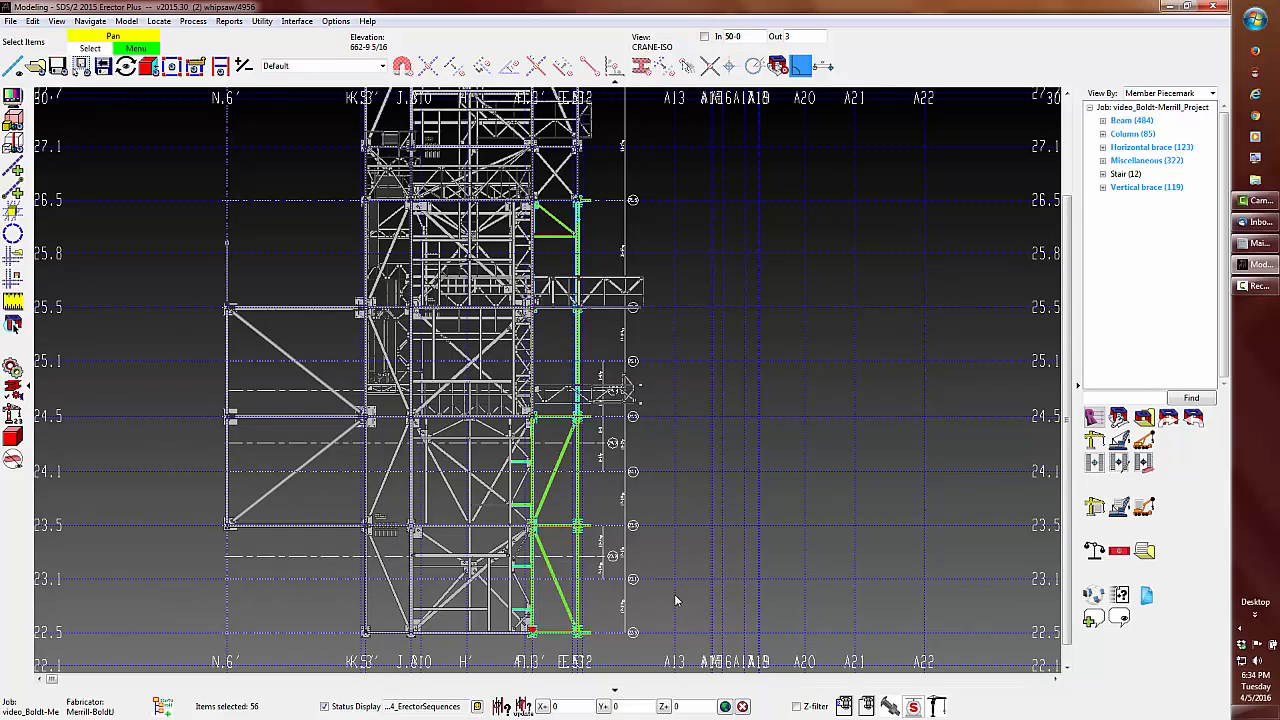
pyautogui.keyDown('shift'); pyautogui.moveTo(730, 163); pyautogui.dragTo(437, 678); pyautogui.keyUp('shift')
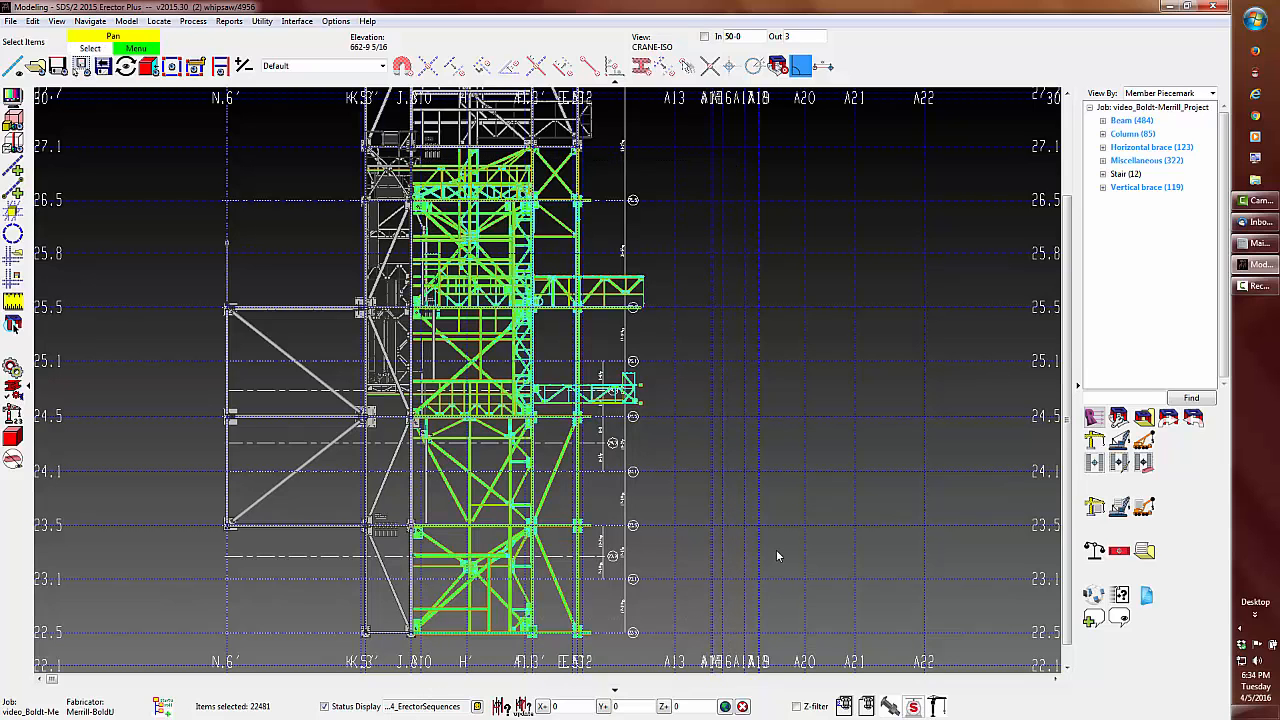
pyautogui.keyDown('shift'); pyautogui.moveTo(773, 548); pyautogui.dragTo(620, 373); pyautogui.keyUp('shift')
pyautogui.keyDown('shift'); pyautogui.moveTo(621, 373); pyautogui.dragTo(620, 371, button='middle'); pyautogui.keyUp('shift')
pyautogui.rightClick(528, 319)
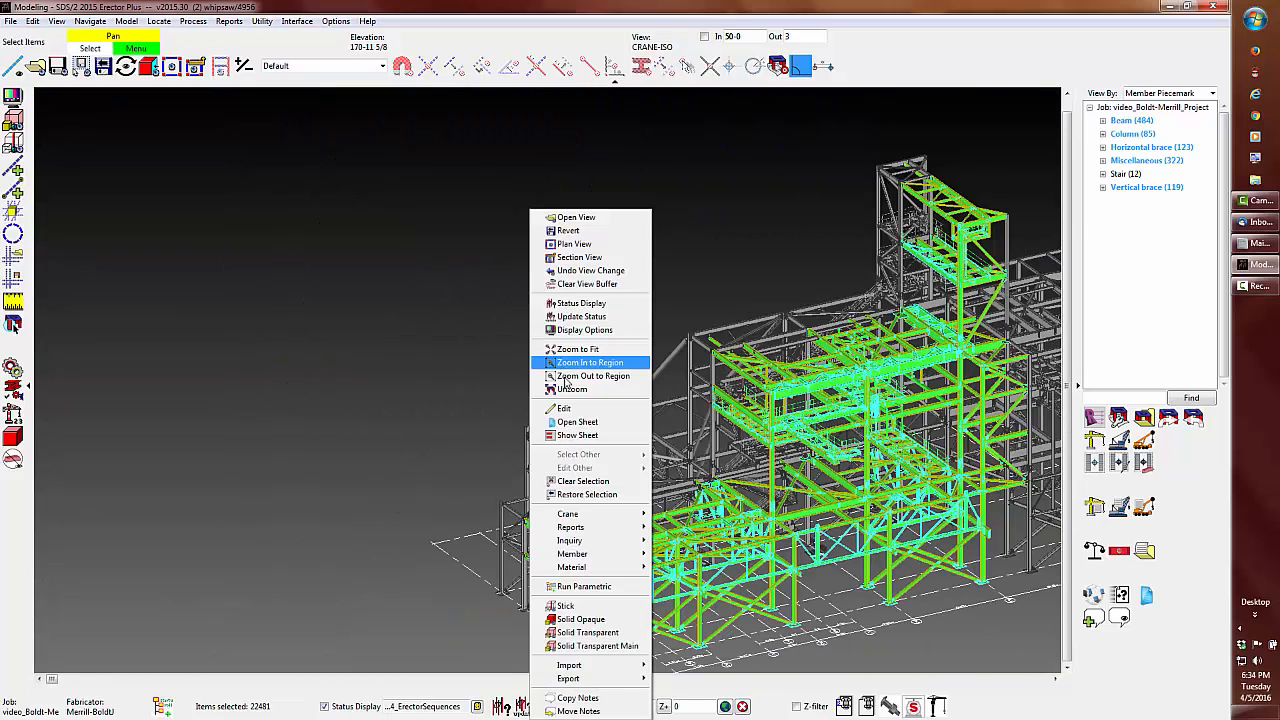
pyautogui.click(568, 391)
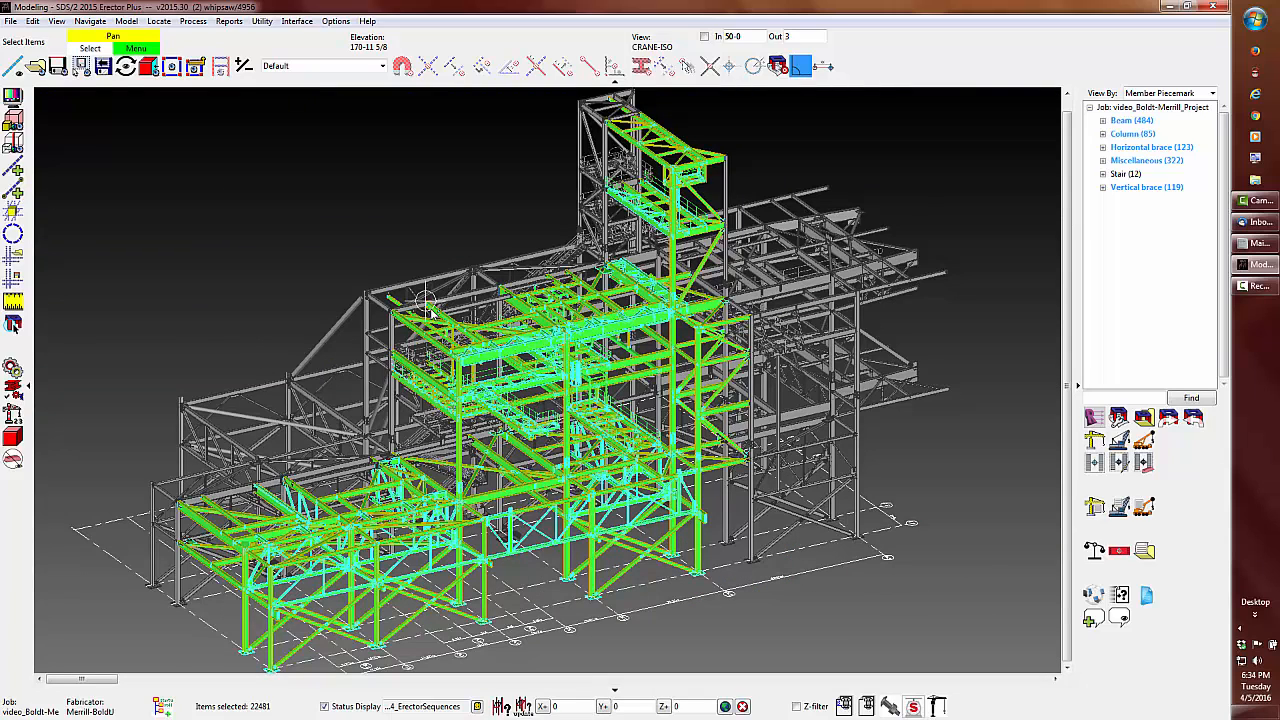
# Step: Create an RFI from the selection with a rotation point on the structure, and save it to the Desktop as SEQ1-2.PDF
pyautogui.click(10, 22)
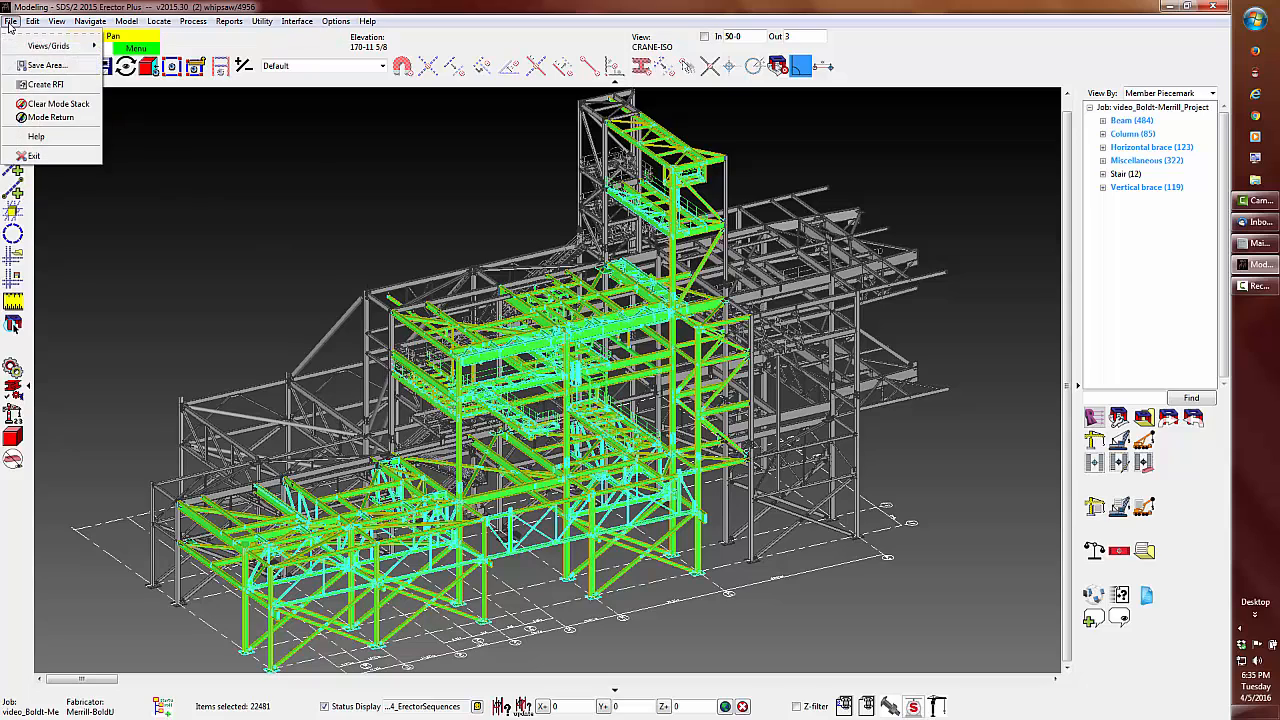
pyautogui.click(13, 88)
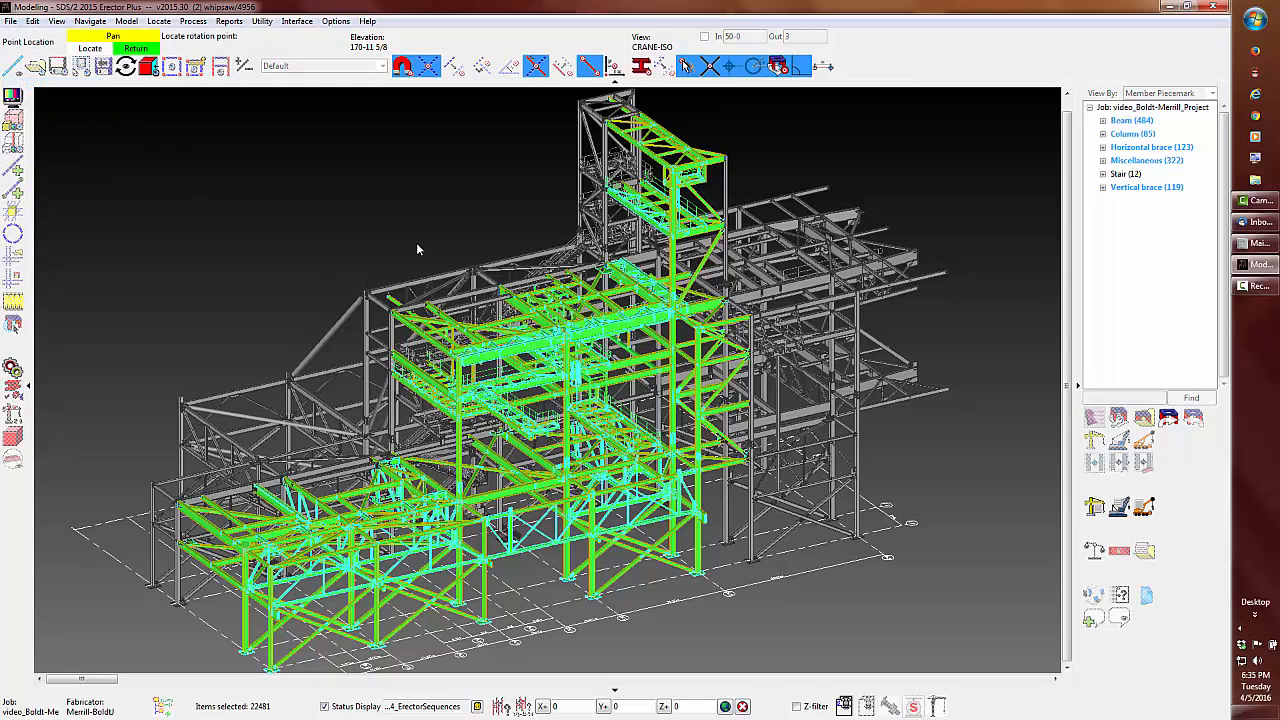
pyautogui.click(462, 502)
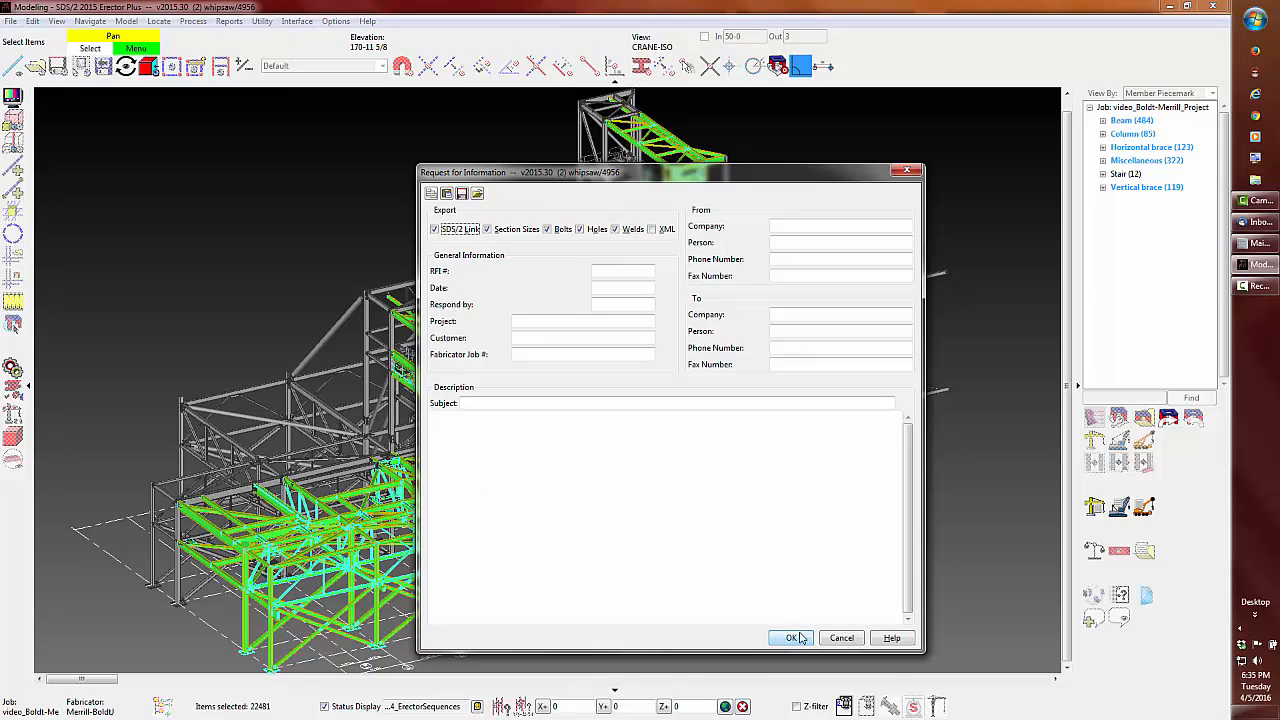
pyautogui.click(791, 638)
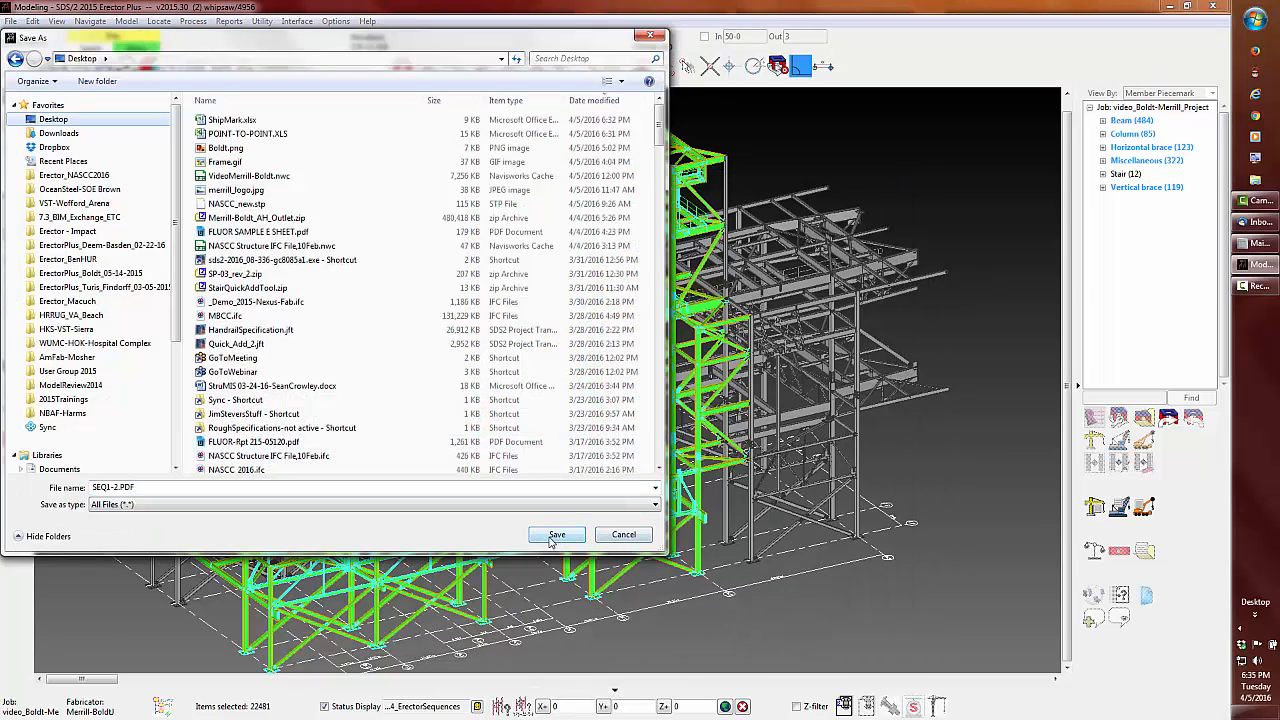
pyautogui.click(554, 537)
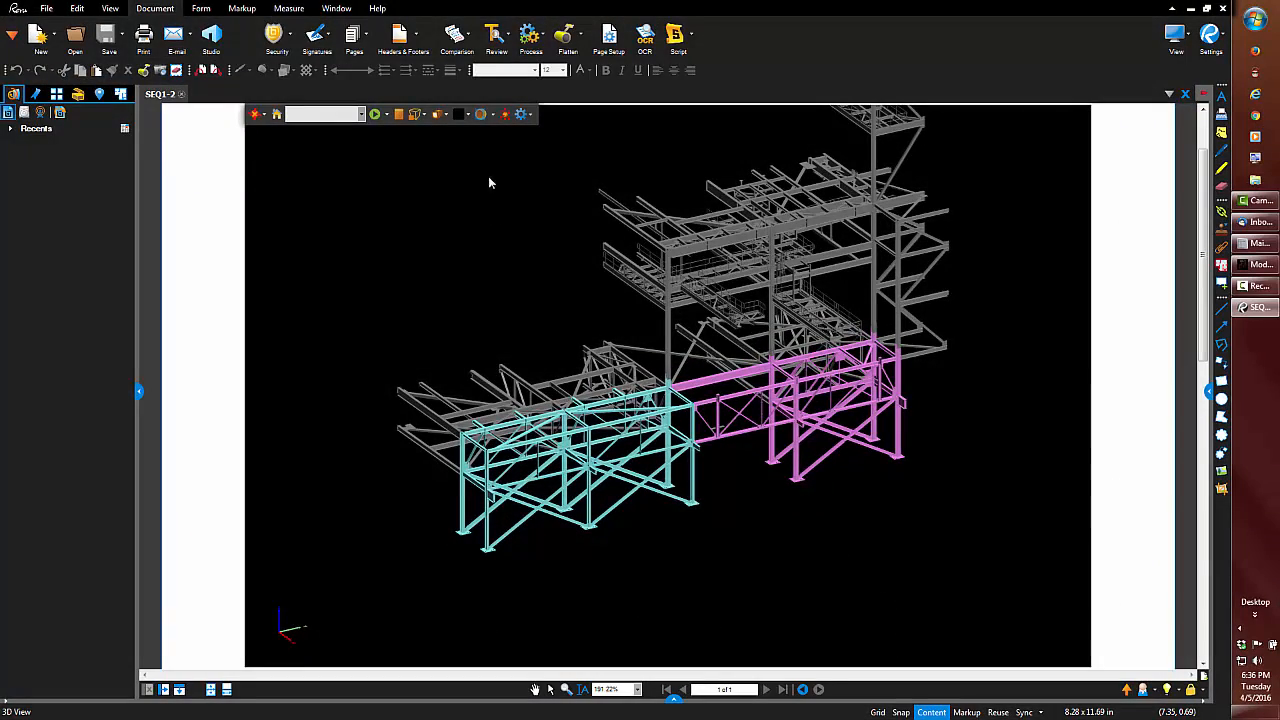
# Step: Examine the parts of the 3D PDF in its model tree, selecting frame 12P602F1 and zooming to beam 12P202B3
pyautogui.click(493, 115)
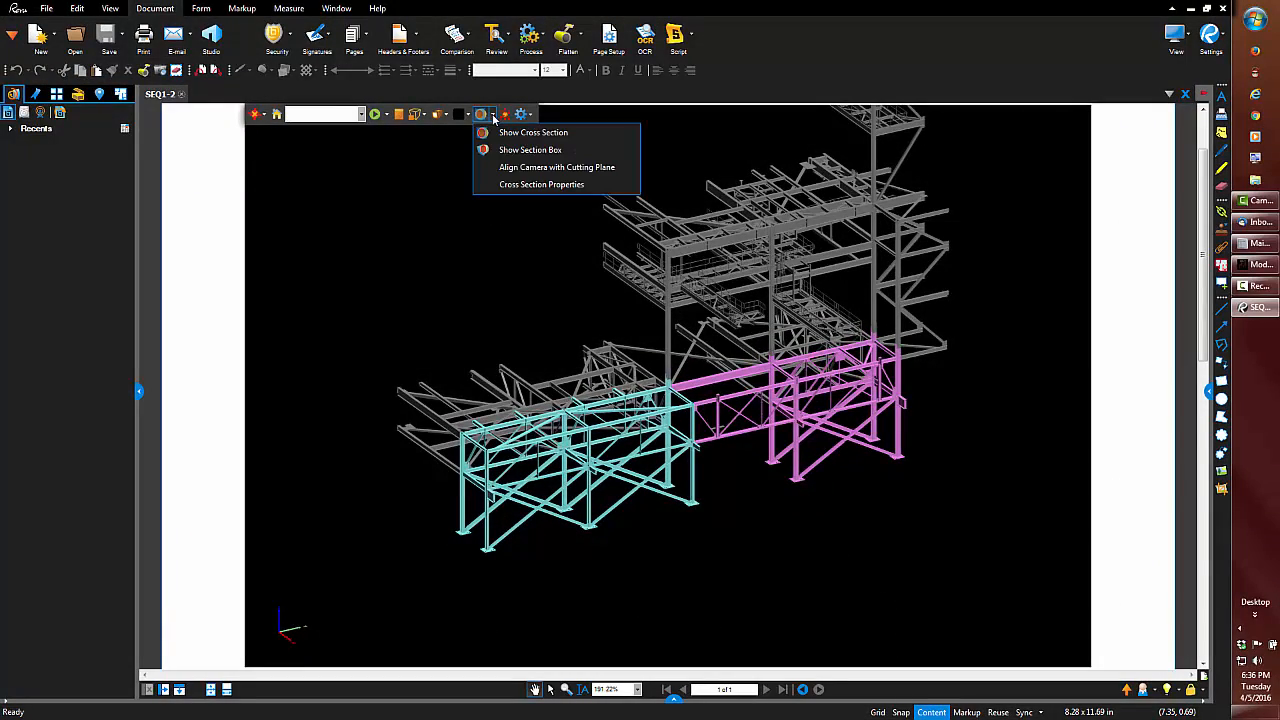
pyautogui.click(518, 188)
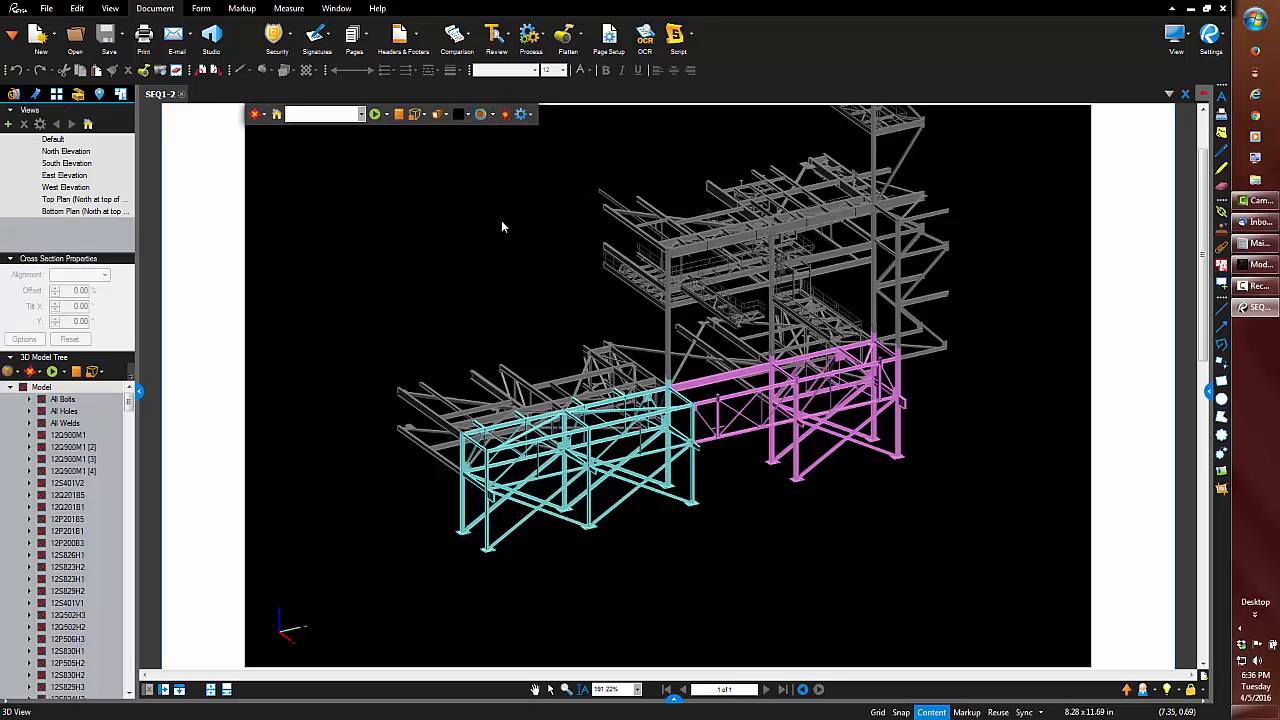
pyautogui.click(492, 428)
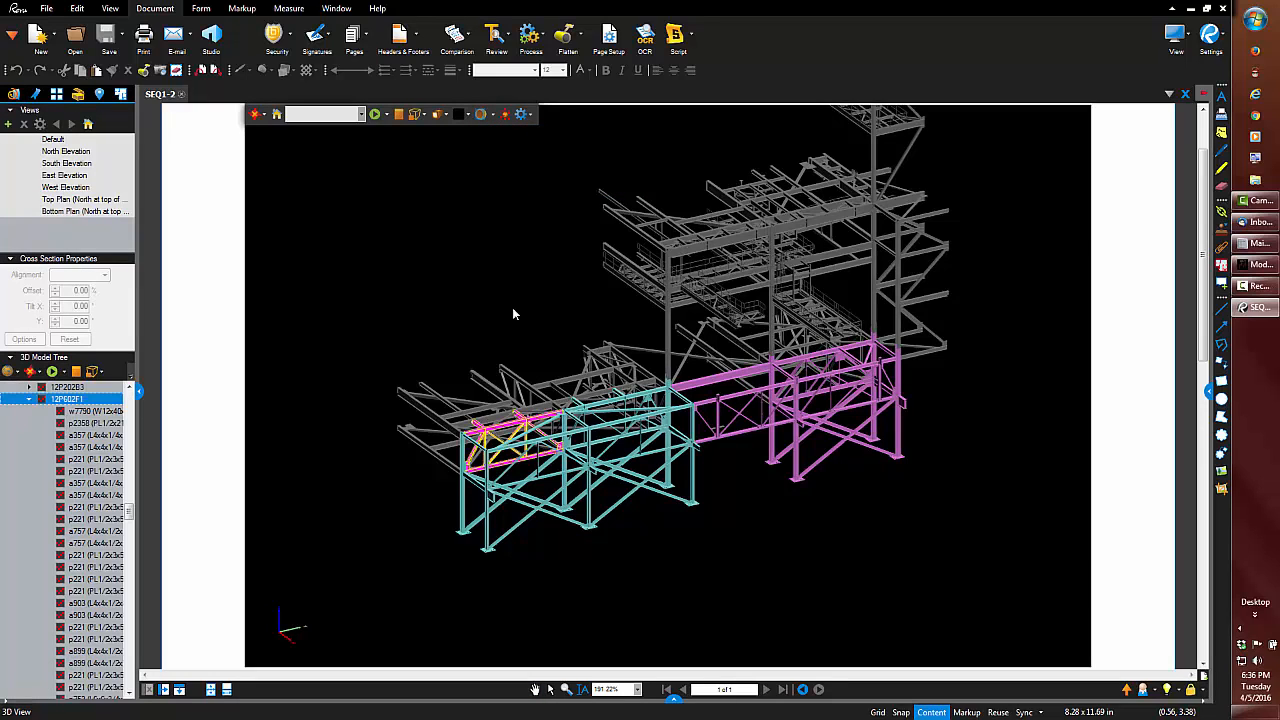
pyautogui.click(64, 389)
pyautogui.rightClick(74, 388)
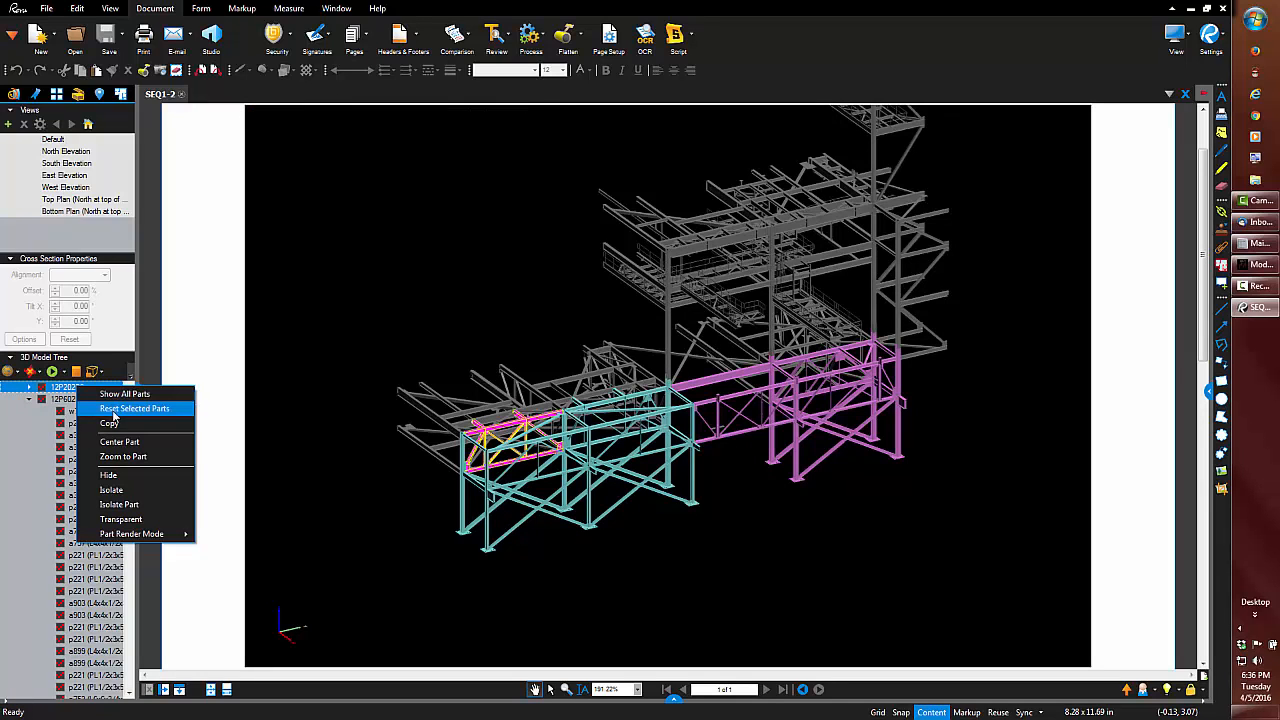
pyautogui.click(123, 456)
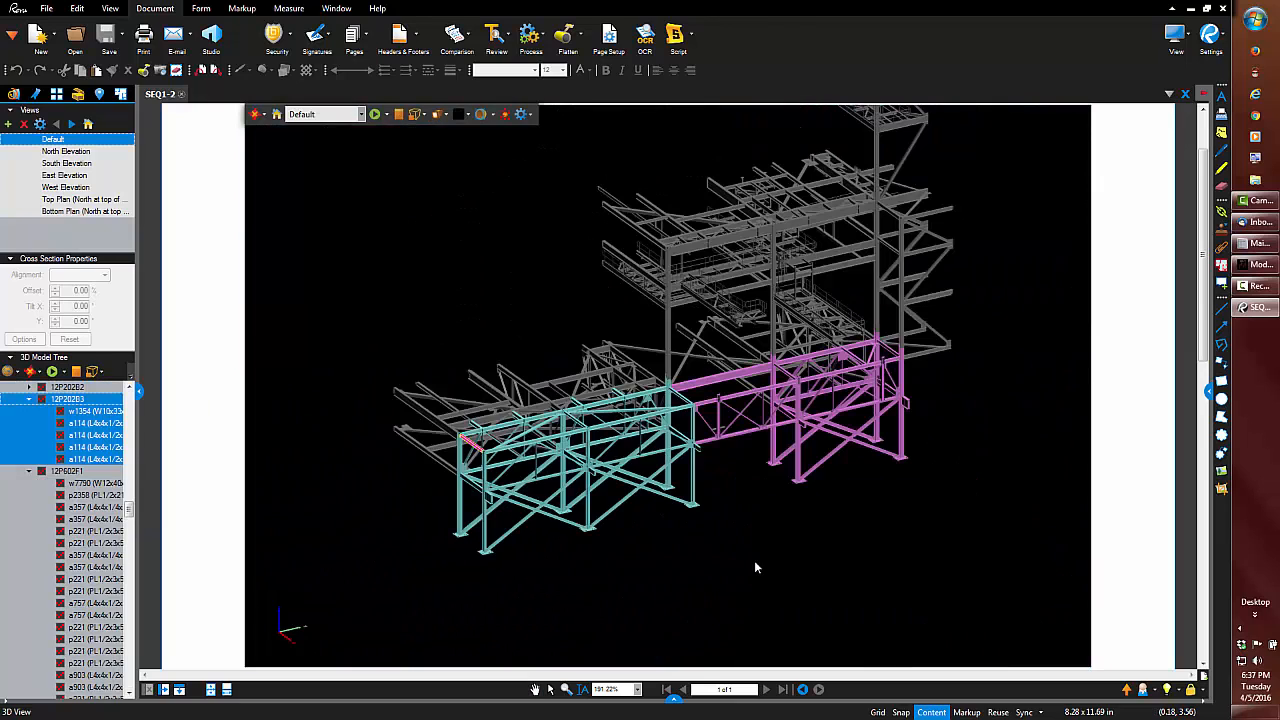
# Step: Show a section box around the whole 3D model in the PDF
pyautogui.click(493, 114)
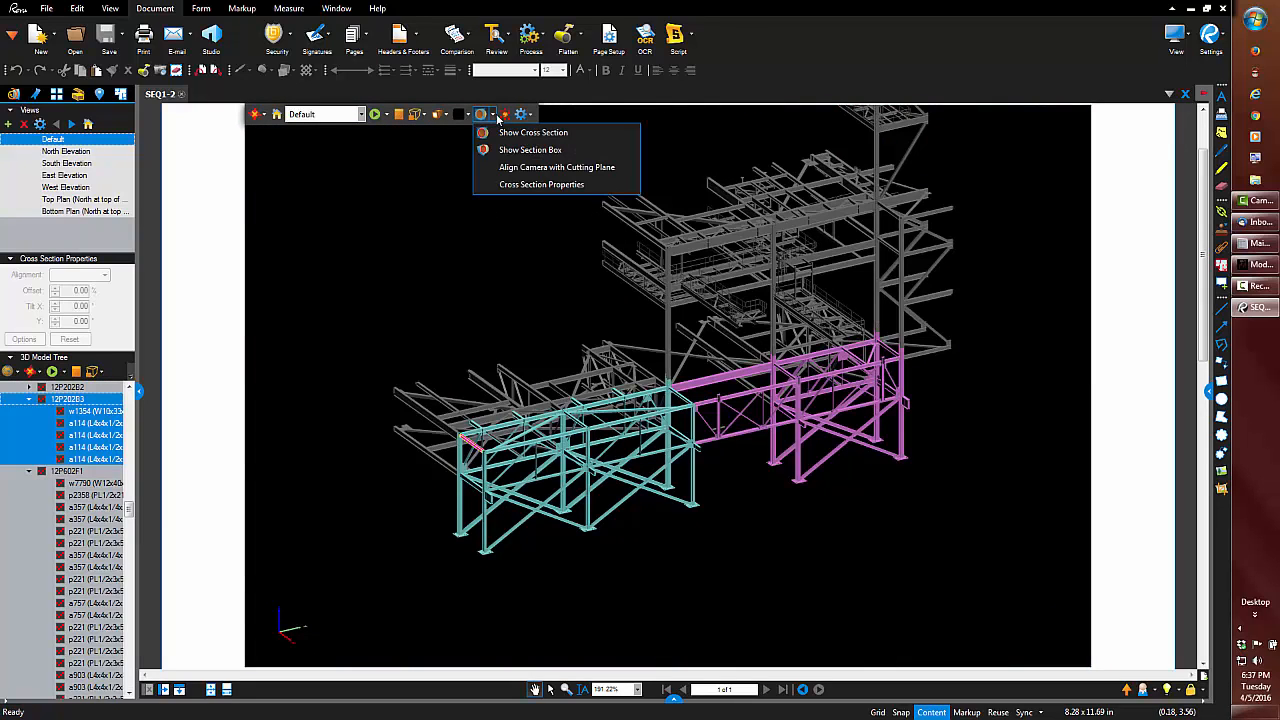
pyautogui.click(510, 150)
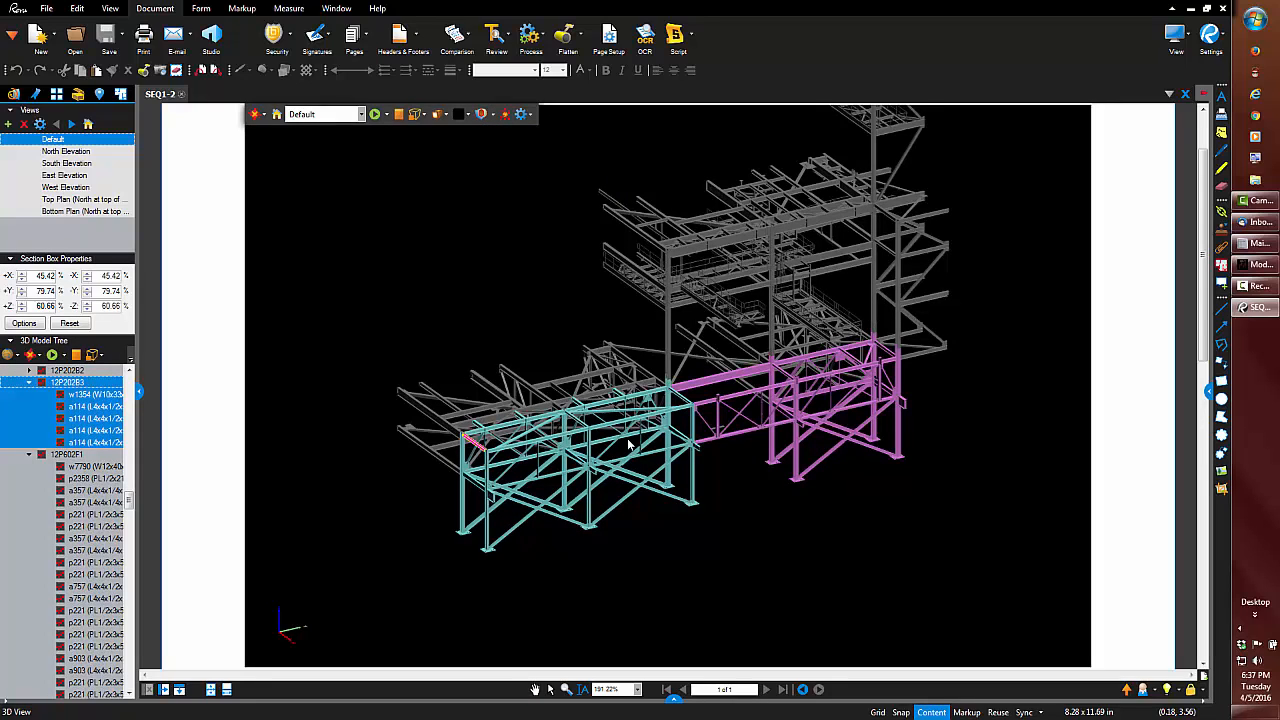
pyautogui.scroll(-5, 630, 445)
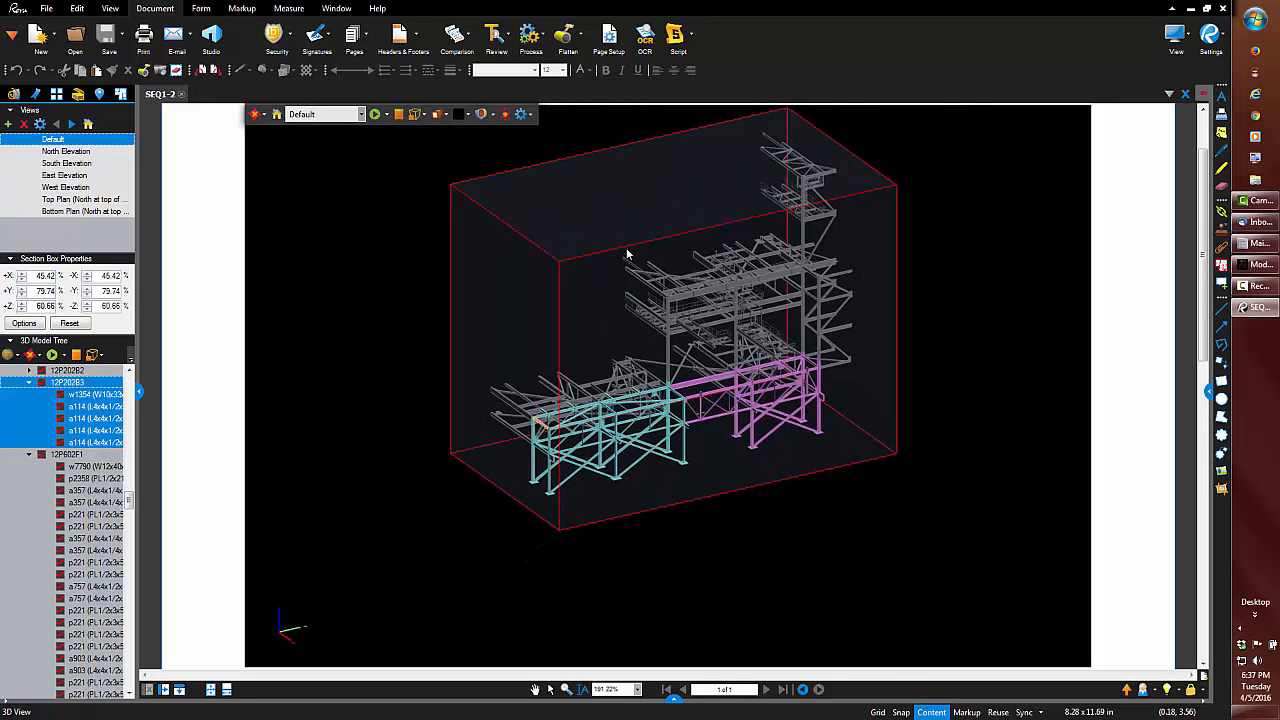
pyautogui.scroll(-1, 637, 248)
# Step: Adjust the section box to about -5.14 % in +Z and 82.52 % in -Y, and close the PDF
pyautogui.click(637, 249)
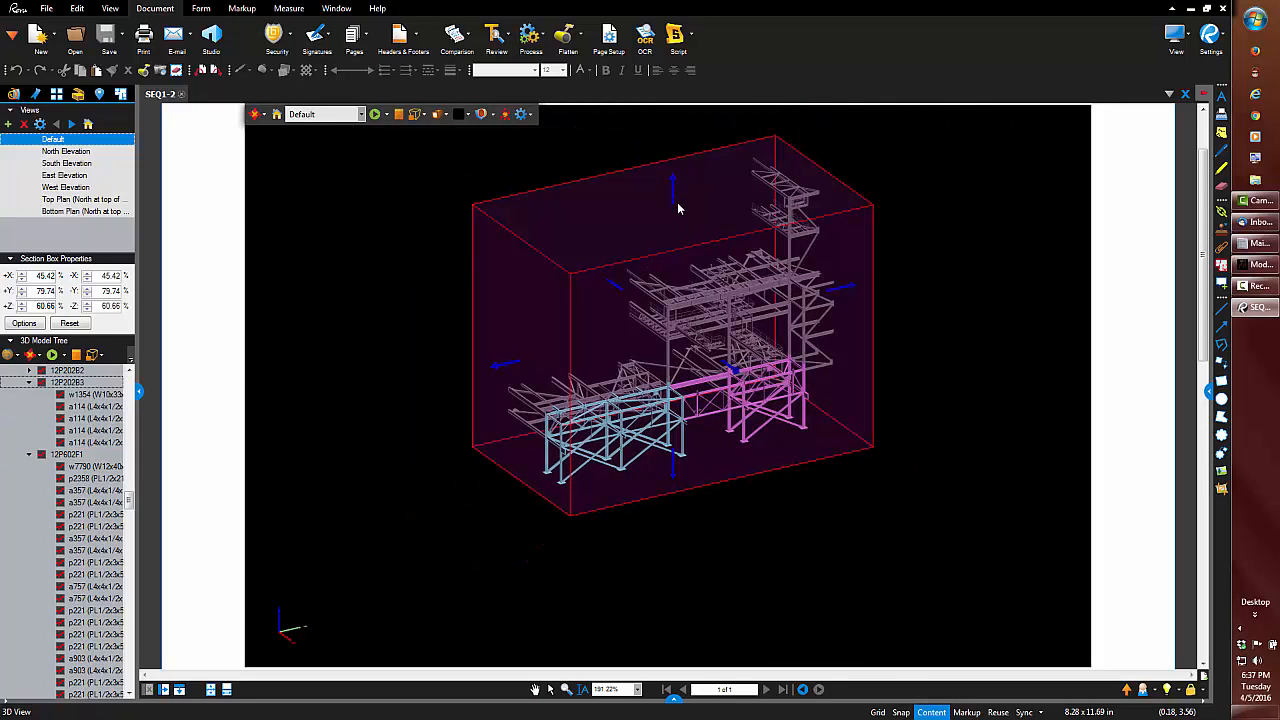
pyautogui.moveTo(674, 183); pyautogui.dragTo(673, 197)
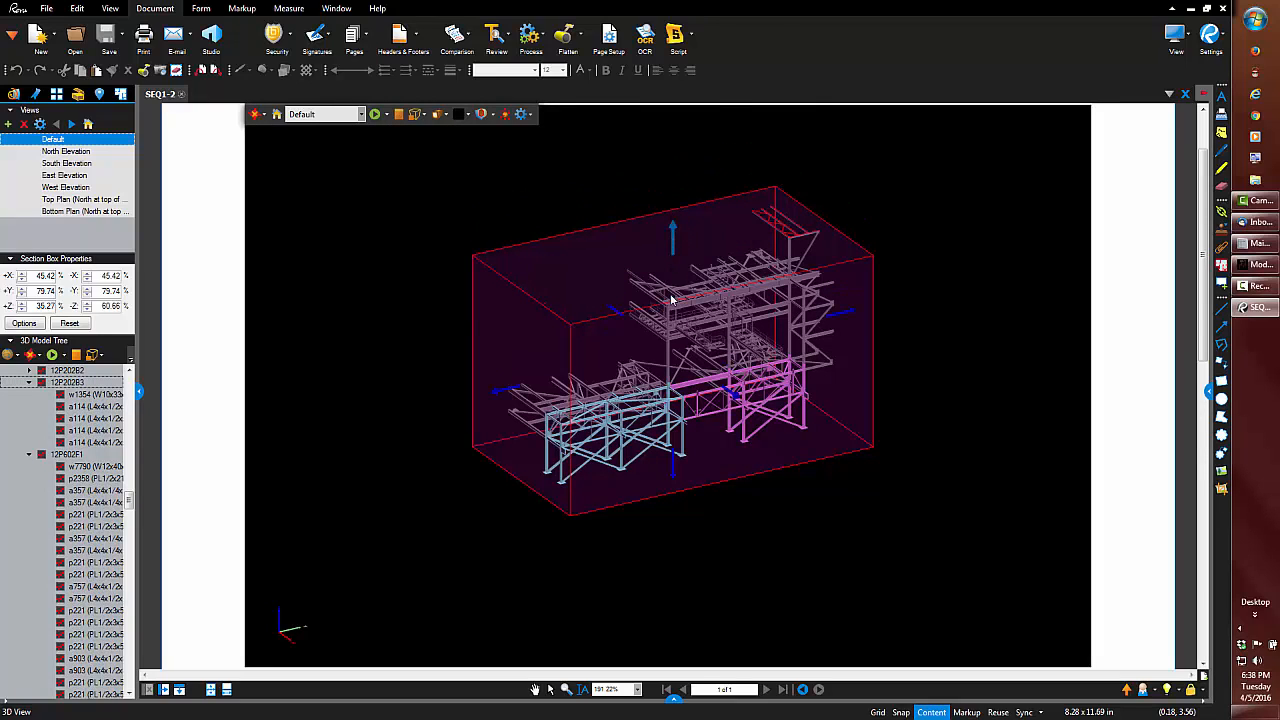
pyautogui.moveTo(672, 298); pyautogui.dragTo(671, 313)
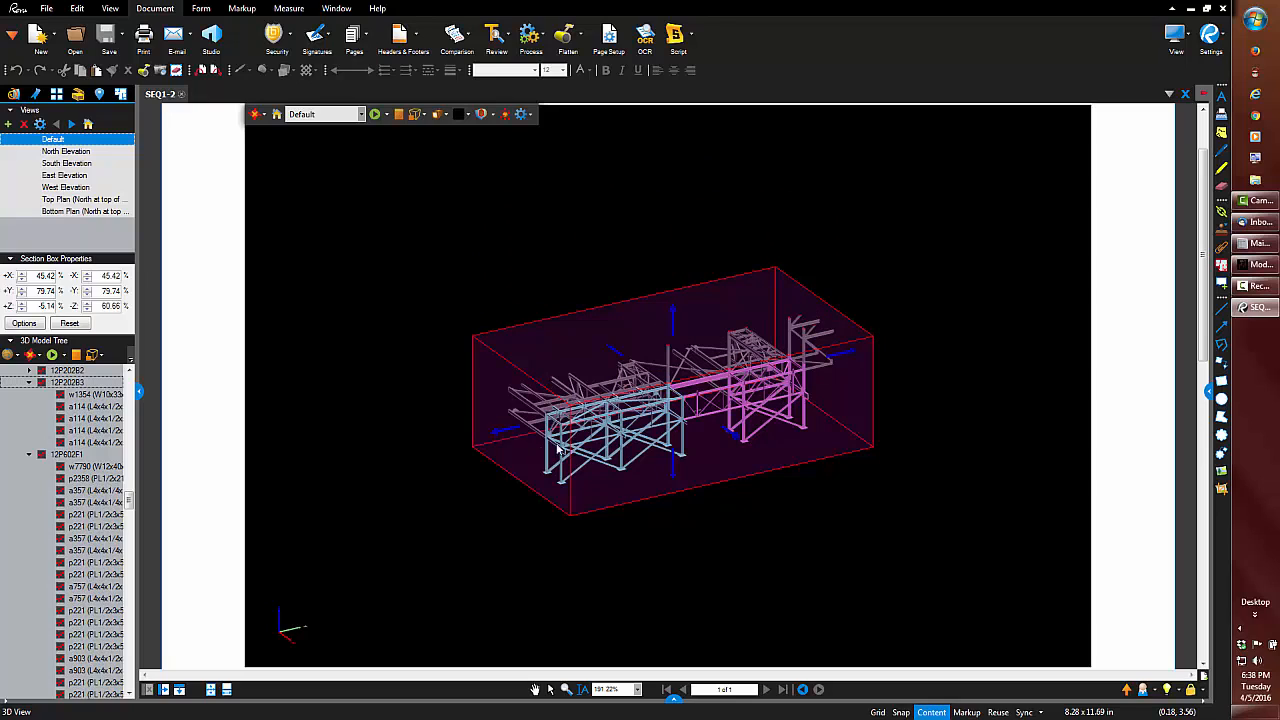
pyautogui.moveTo(558, 429); pyautogui.dragTo(492, 440)
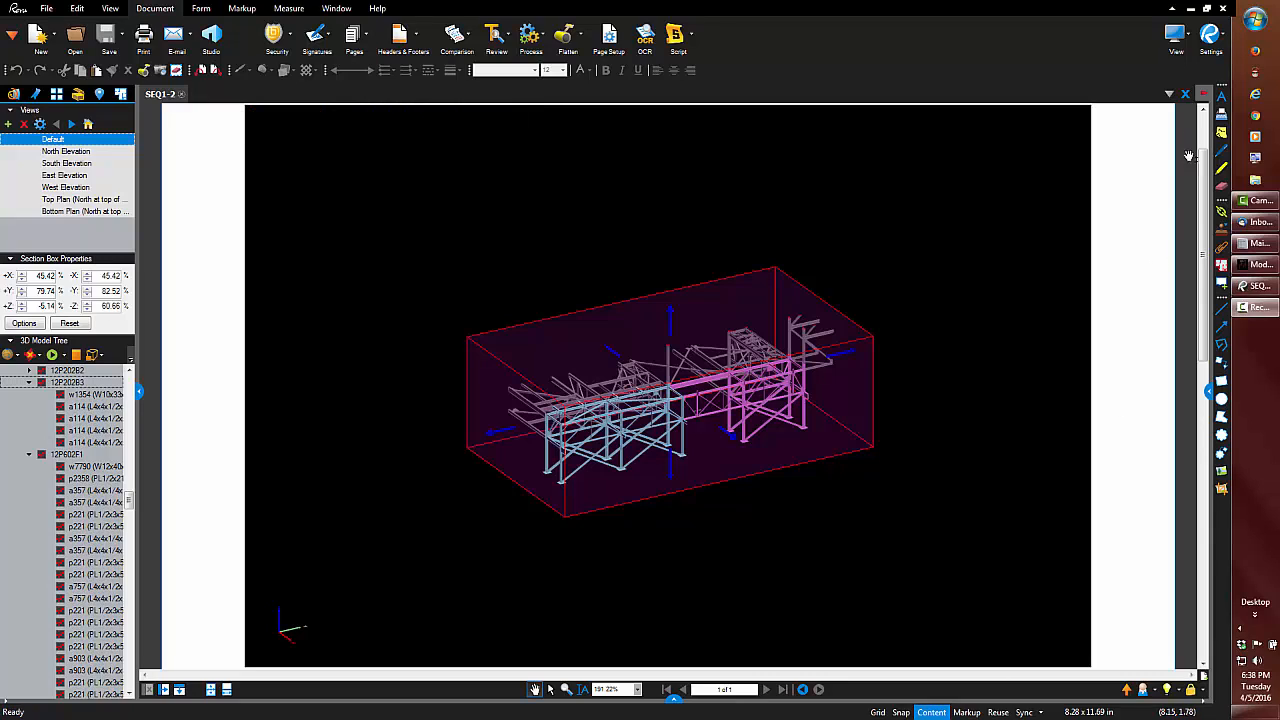
pyautogui.click(1220, 9)
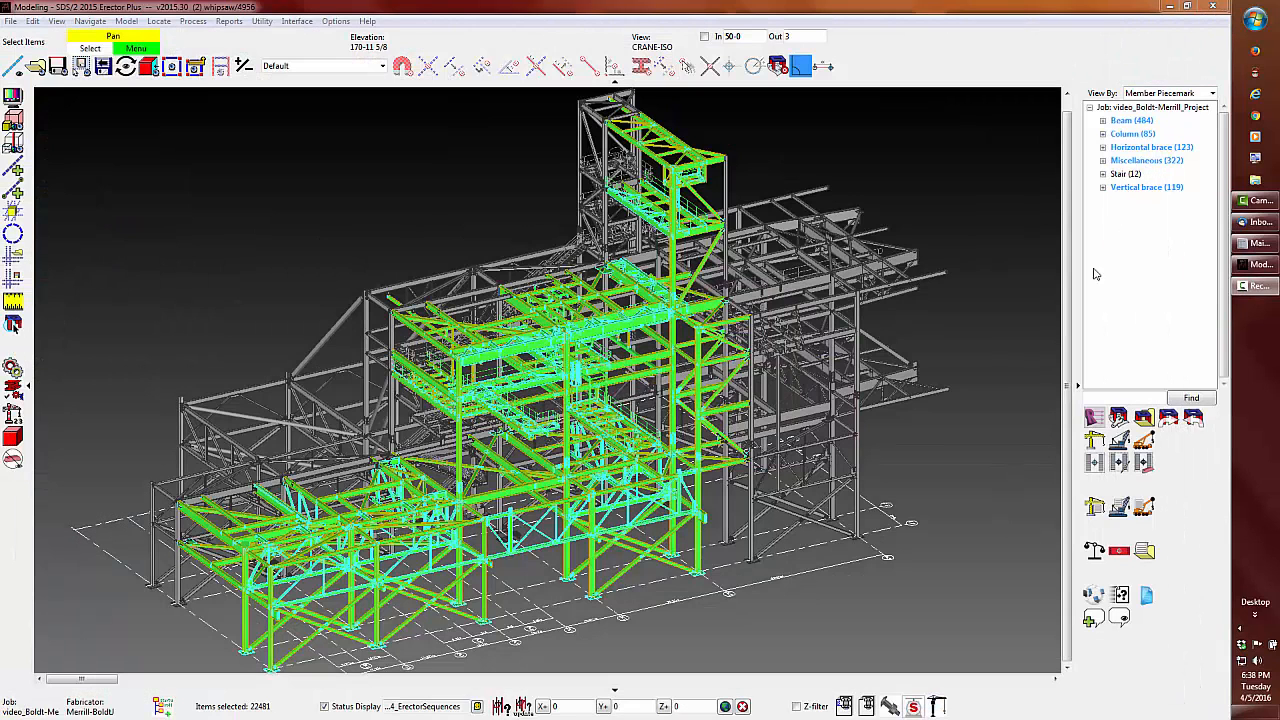
# Step: Open a ModelLINK export of the selected members and set its file format to IFC2x3
pyautogui.rightClick(977, 488)
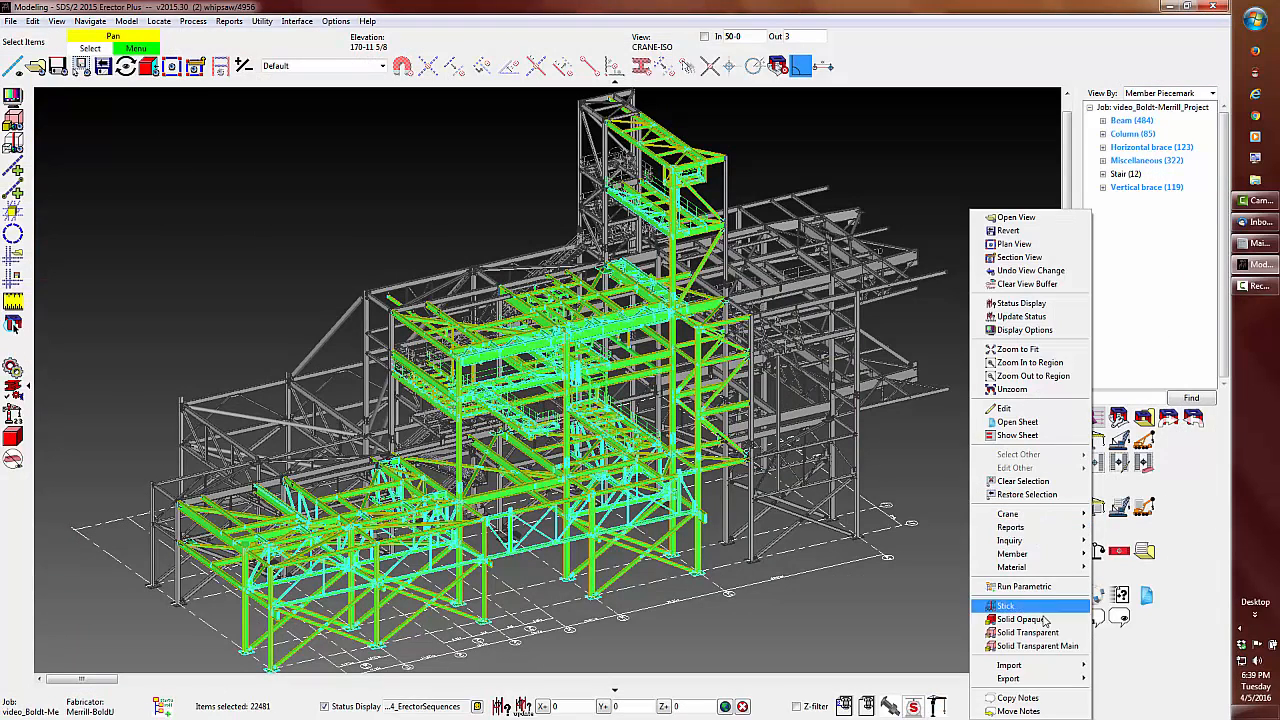
pyautogui.moveTo(1031, 686)
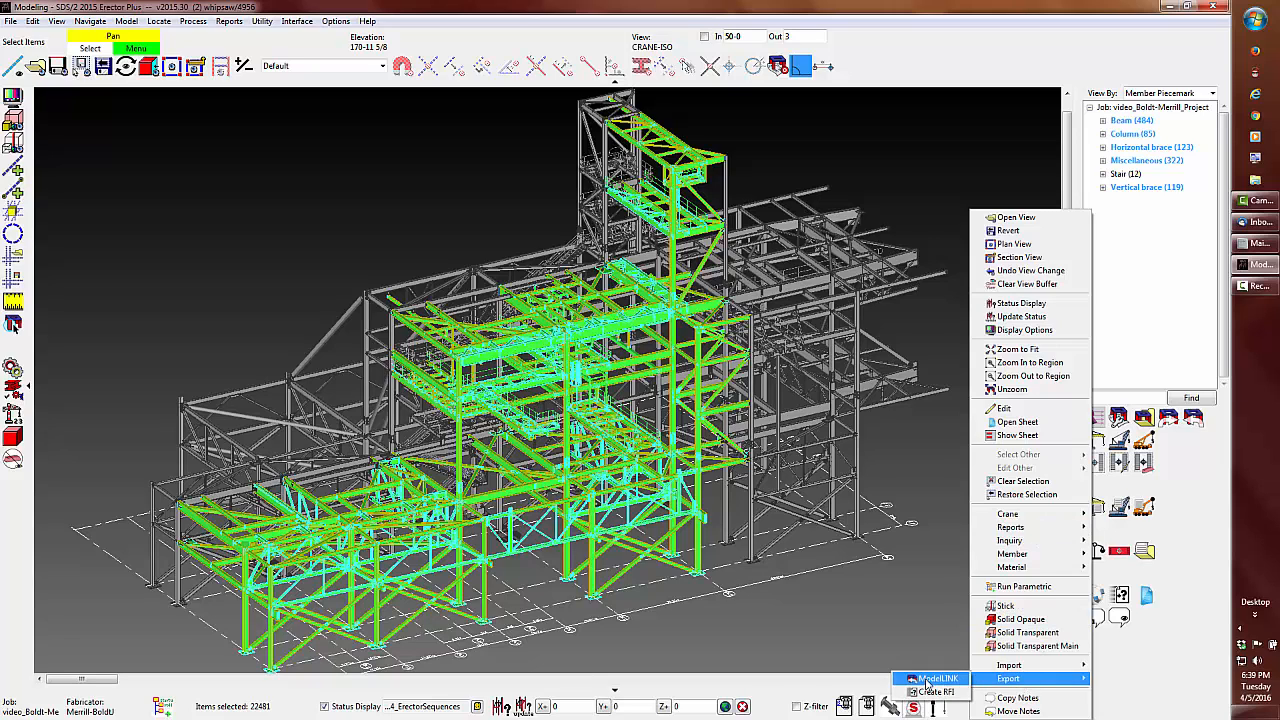
pyautogui.click(948, 680)
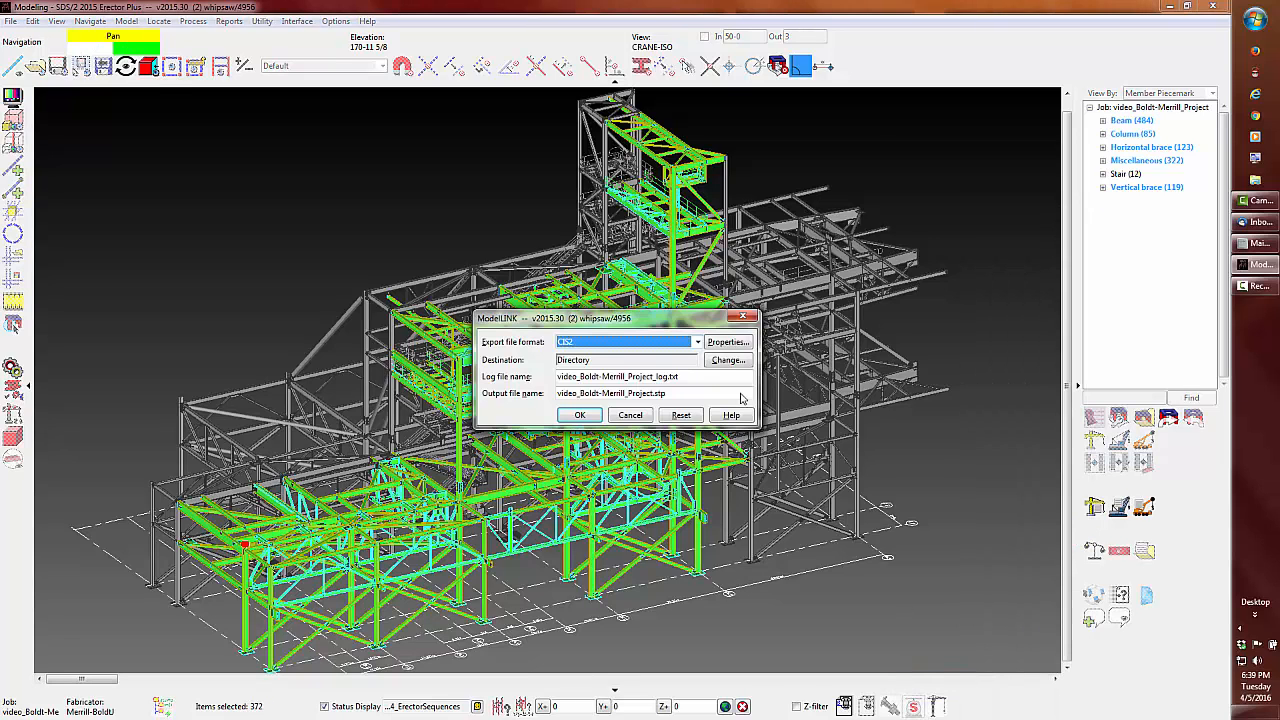
pyautogui.click(697, 343)
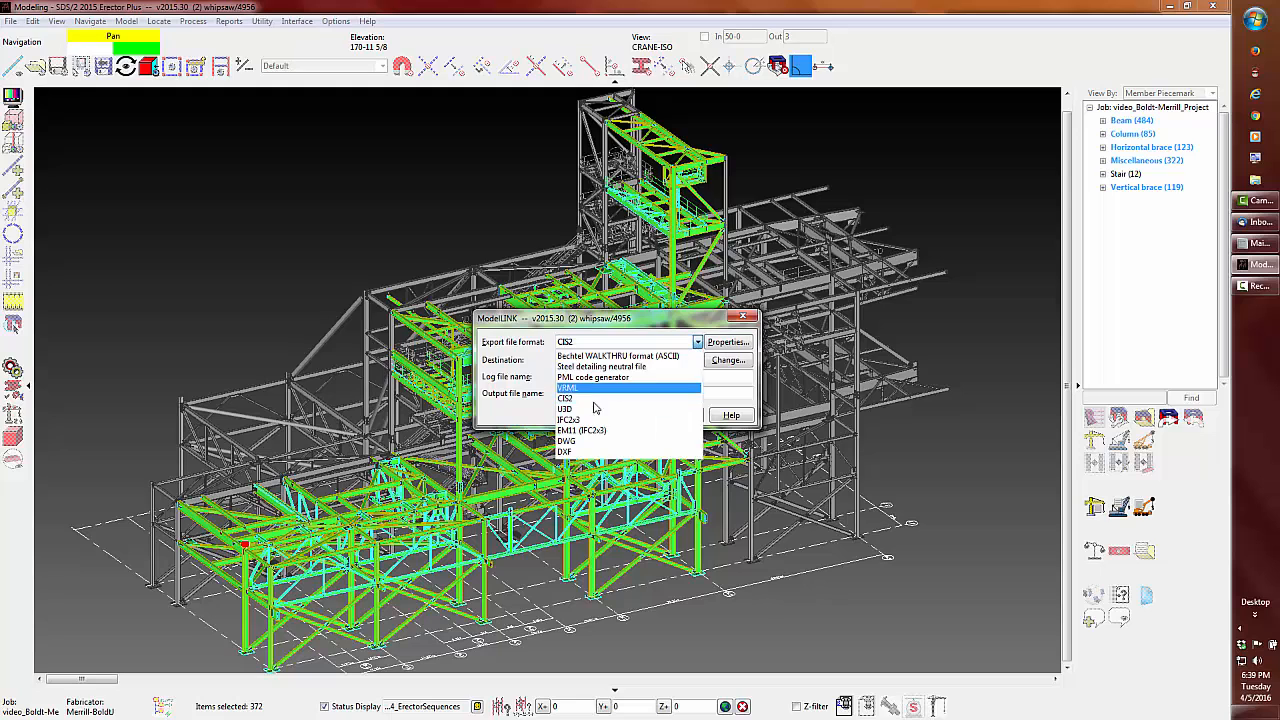
pyautogui.click(620, 417)
# Step: Enable Autodesk-compatible IFC files and custom properties in the IFC properties, and export the selection as video_Boldt-Merrill_Project.ifc
pyautogui.click(728, 342)
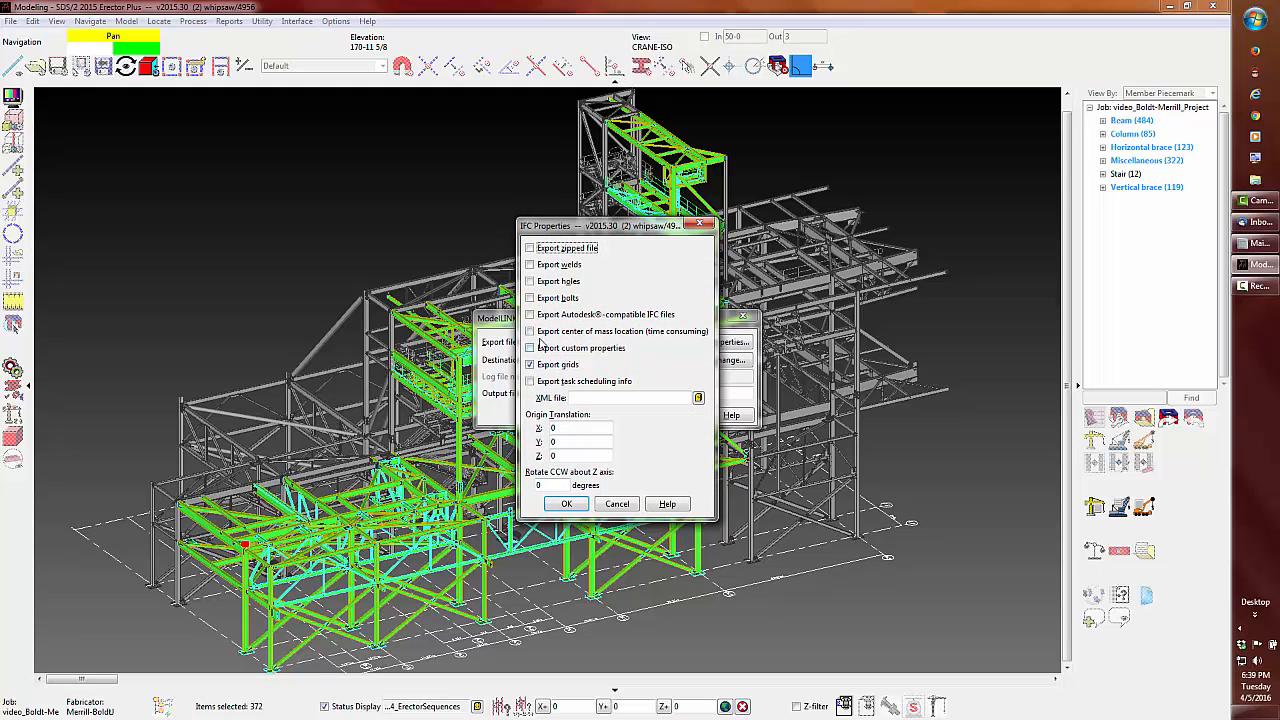
pyautogui.click(531, 315)
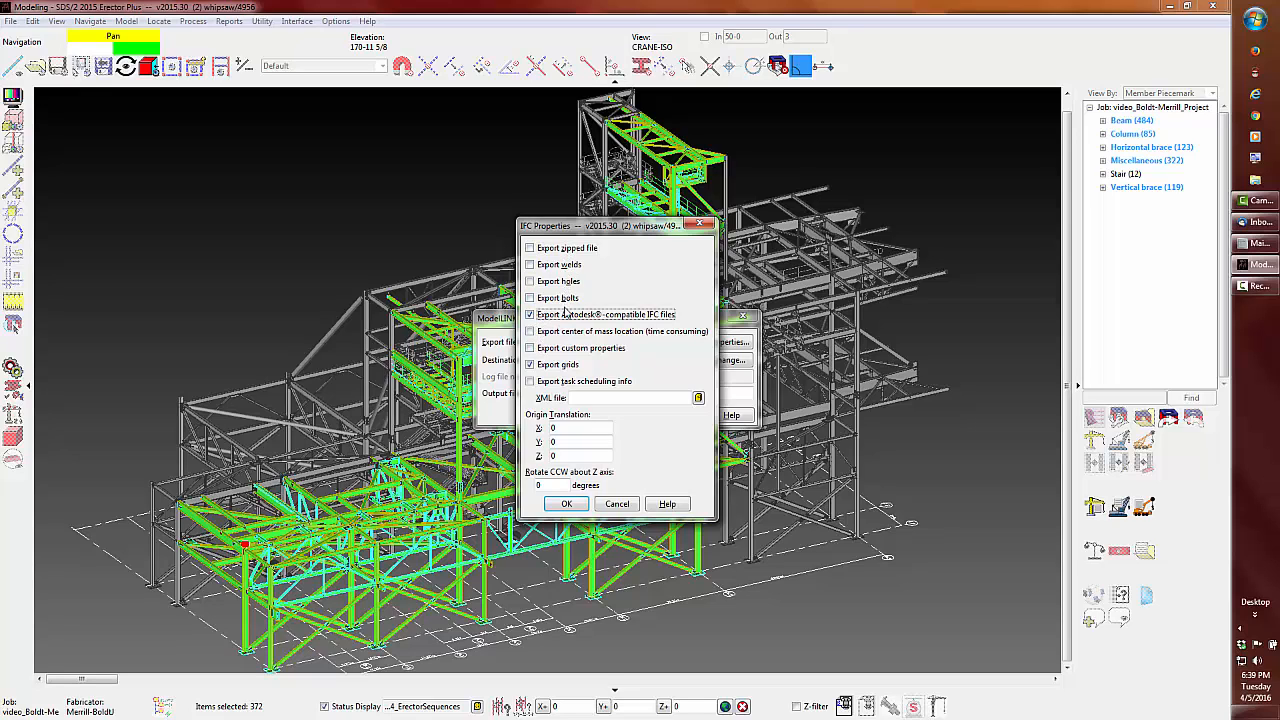
pyautogui.click(530, 348)
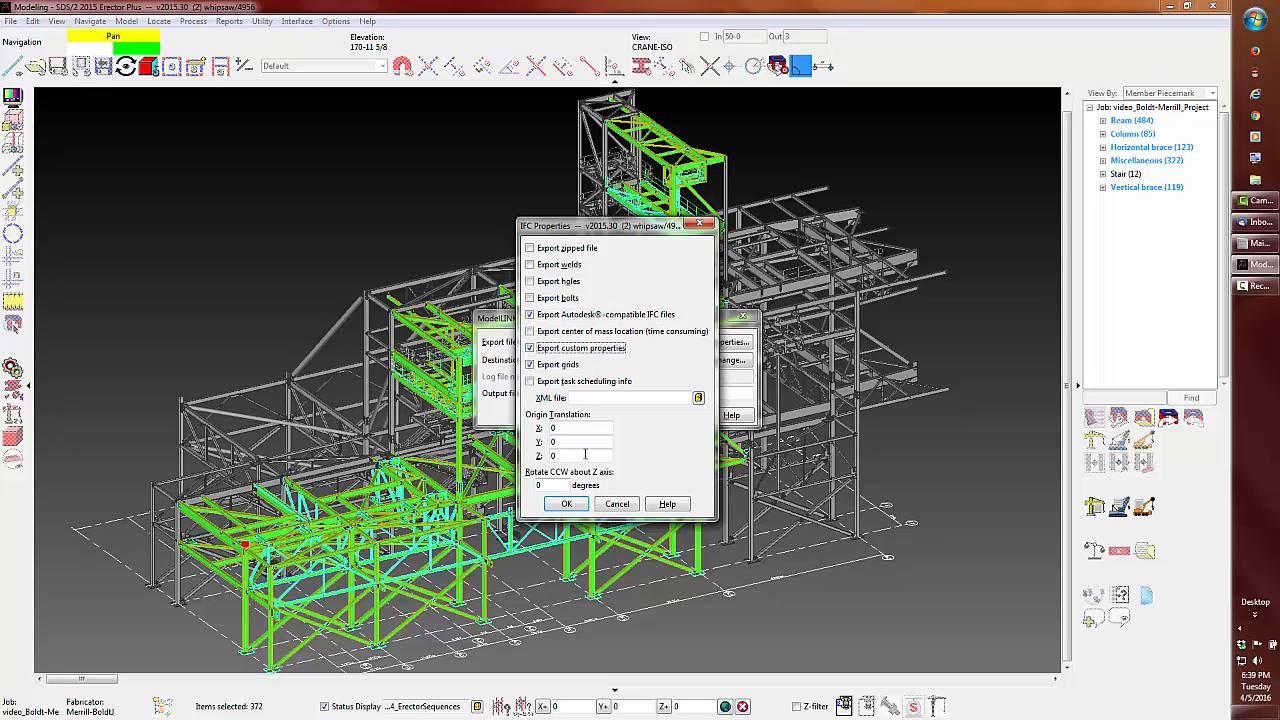
pyautogui.click(566, 504)
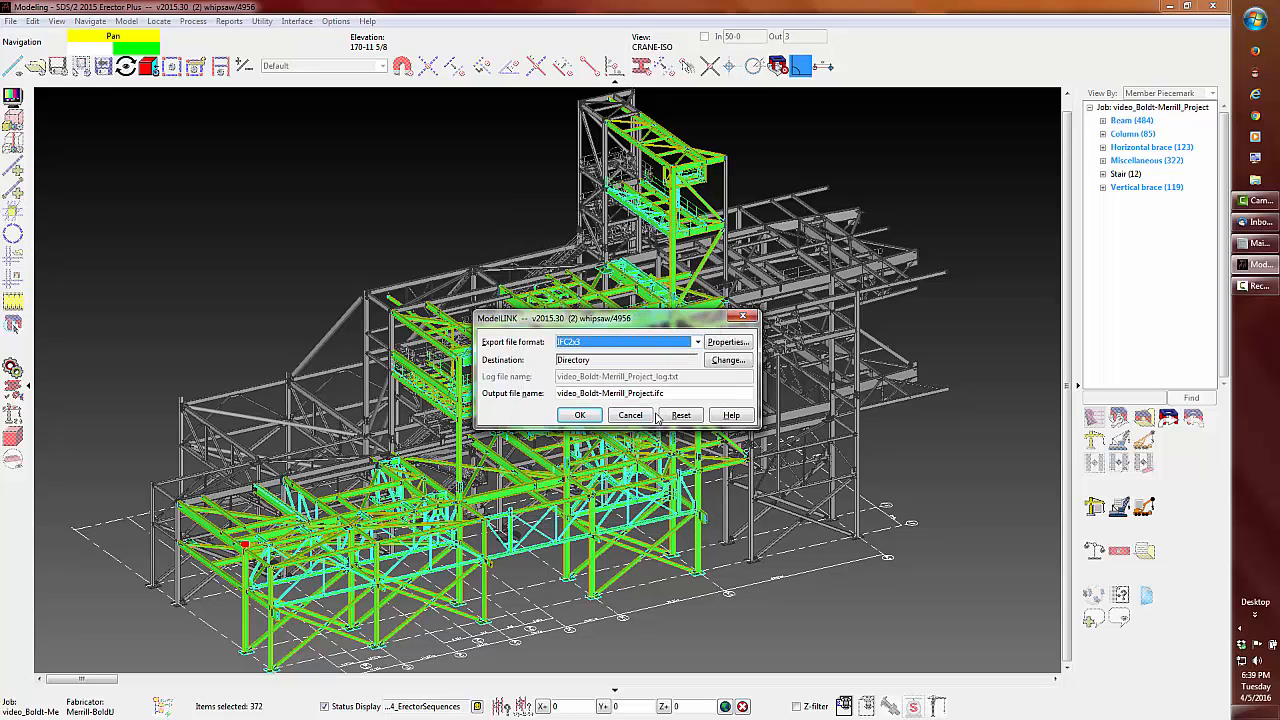
pyautogui.click(582, 416)
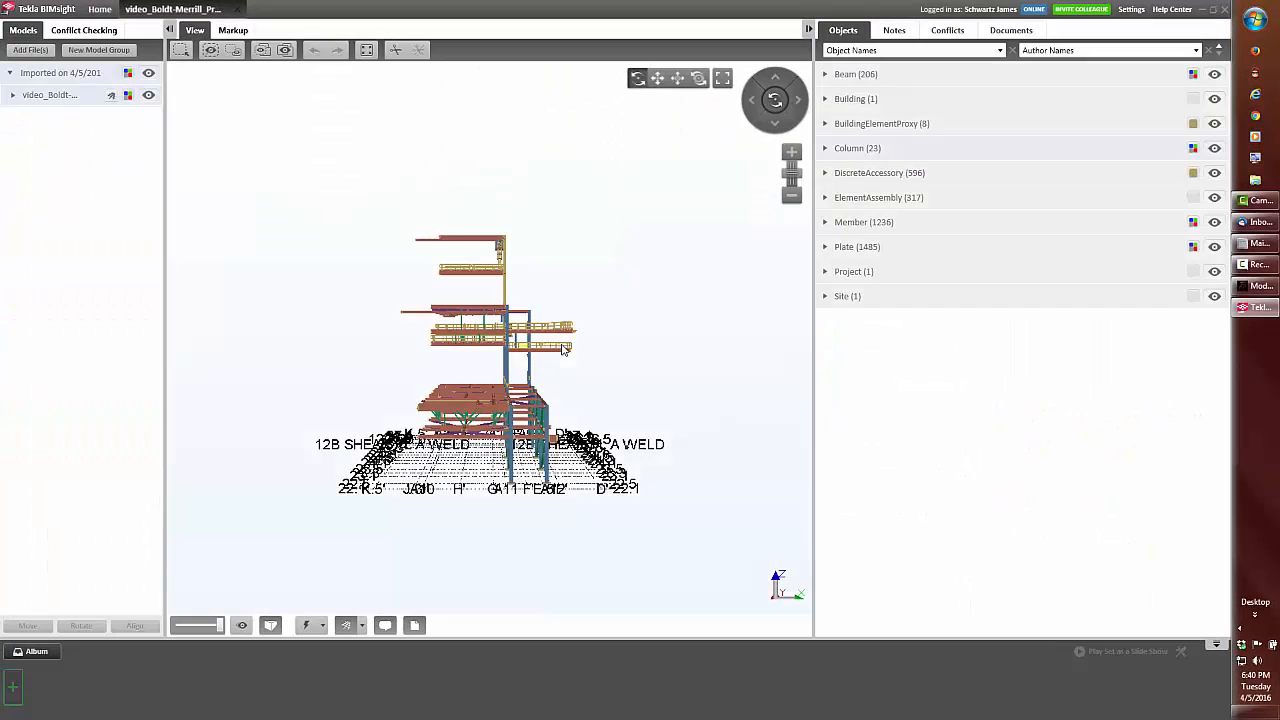
# Step: Switch to Tekla BIMsight with the exported IFC model and group its objects by ErectorSequences
pyautogui.moveTo(666, 371); pyautogui.dragTo(488, 376)
pyautogui.click(1000, 50)
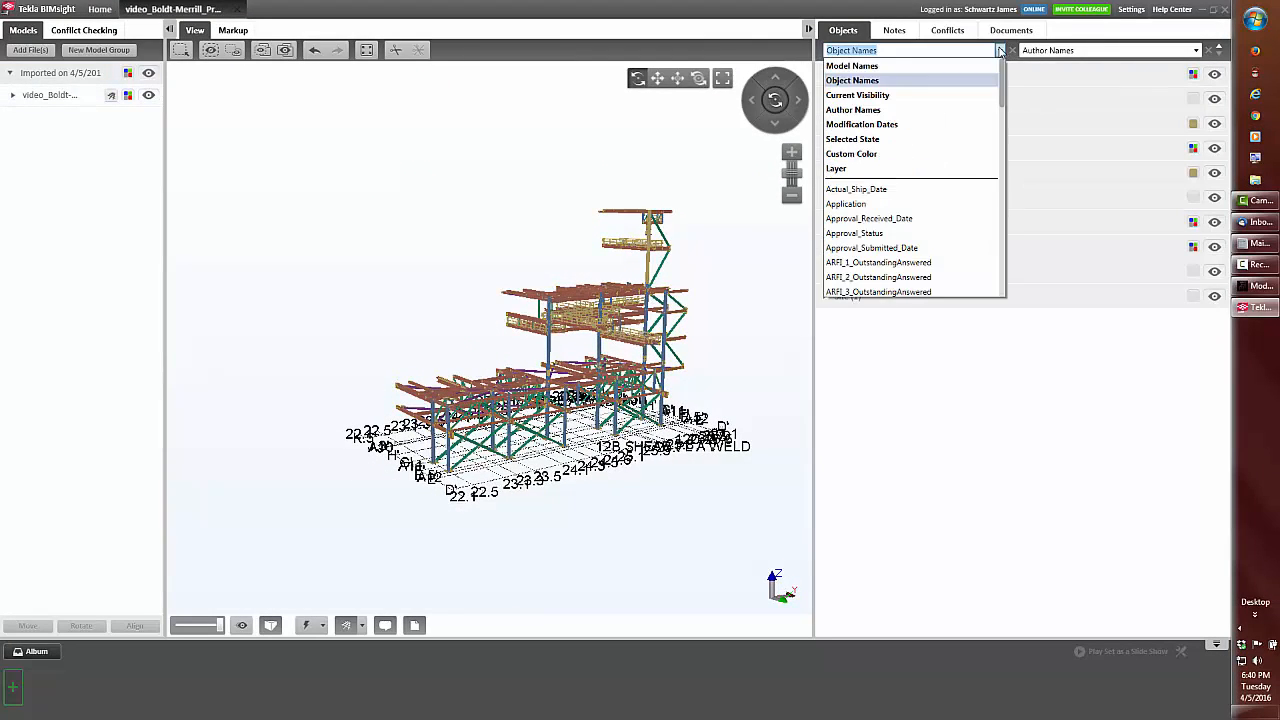
pyautogui.moveTo(1004, 103); pyautogui.dragTo(1001, 163)
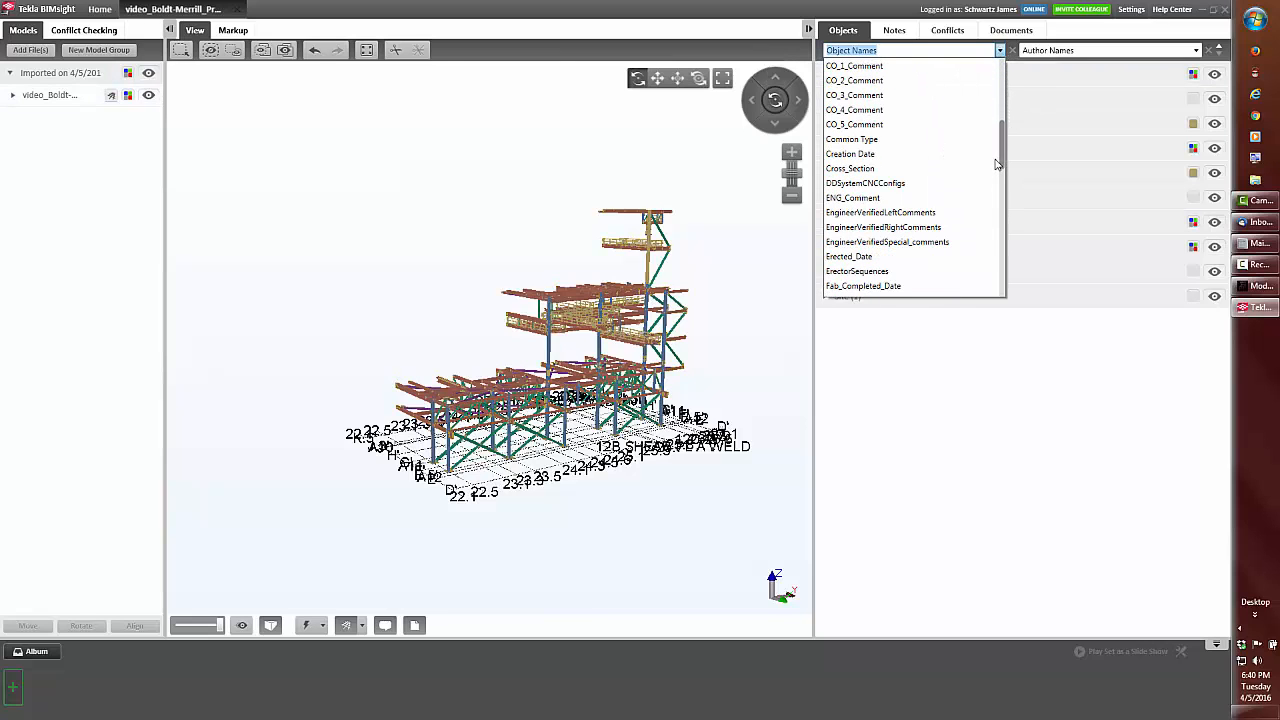
pyautogui.click(860, 271)
# Step: Color the SEQ-1 objects pink, highlight the SEQ-2 group in the model, and clear the selection
pyautogui.click(862, 74)
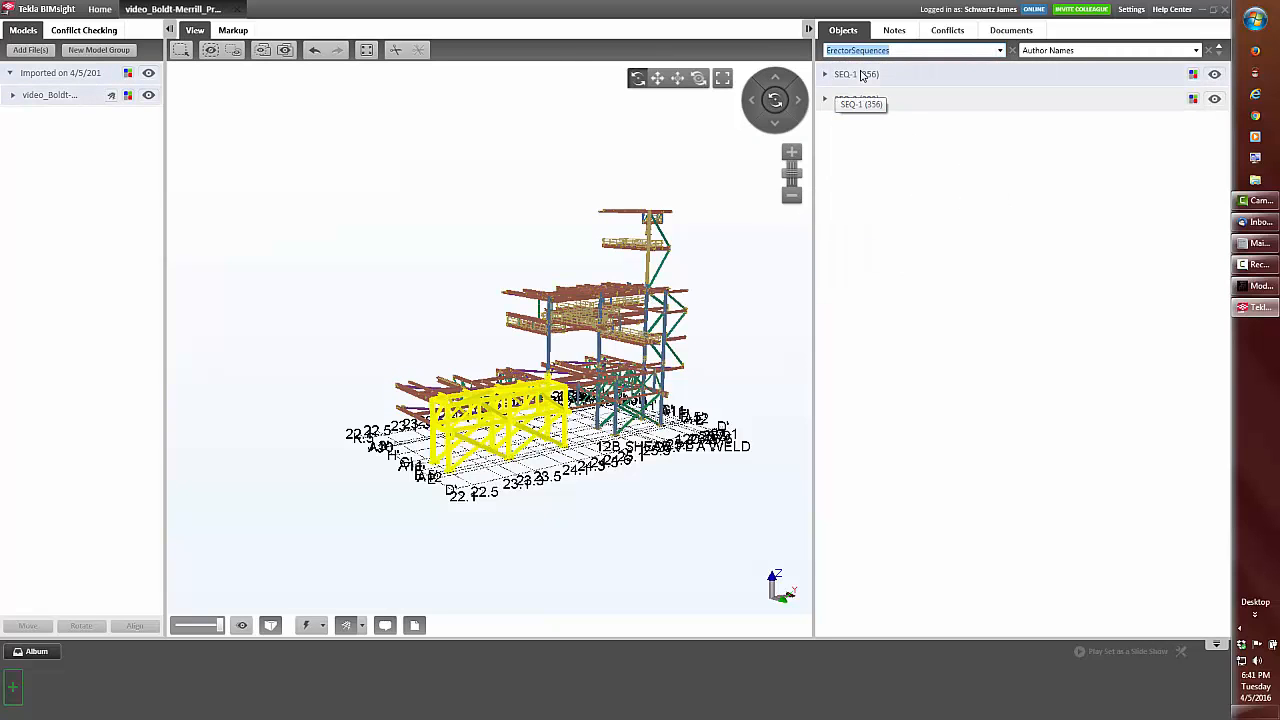
pyautogui.click(1192, 75)
pyautogui.click(1240, 80)
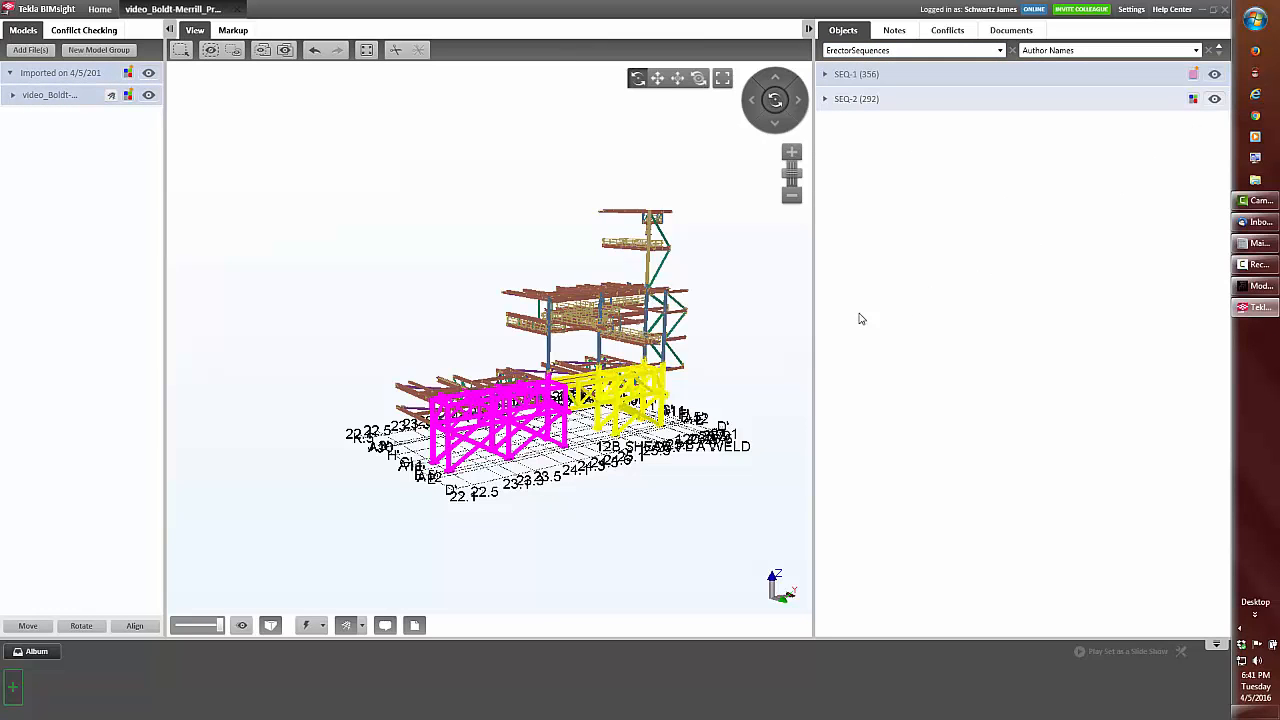
pyautogui.click(344, 225)
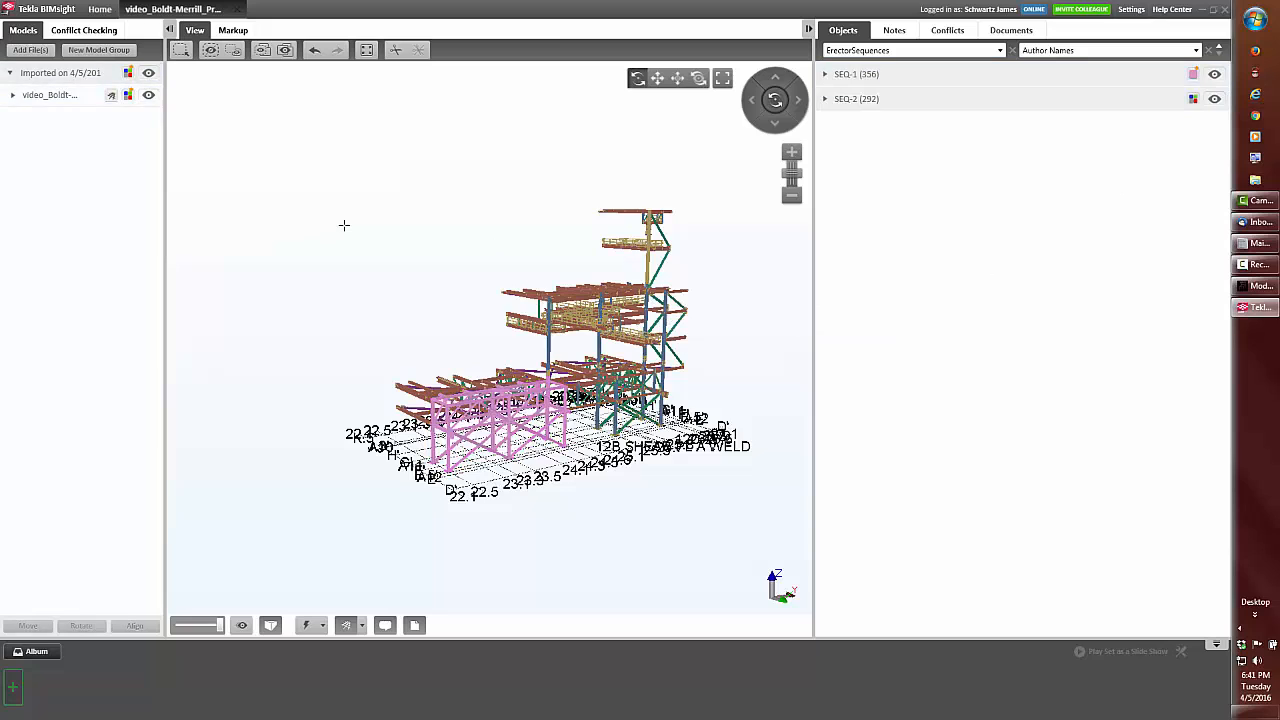
# Step: Examine the full properties of the long horizontal W10x33 member in the pink SEQ-1 frame
pyautogui.click(474, 405)
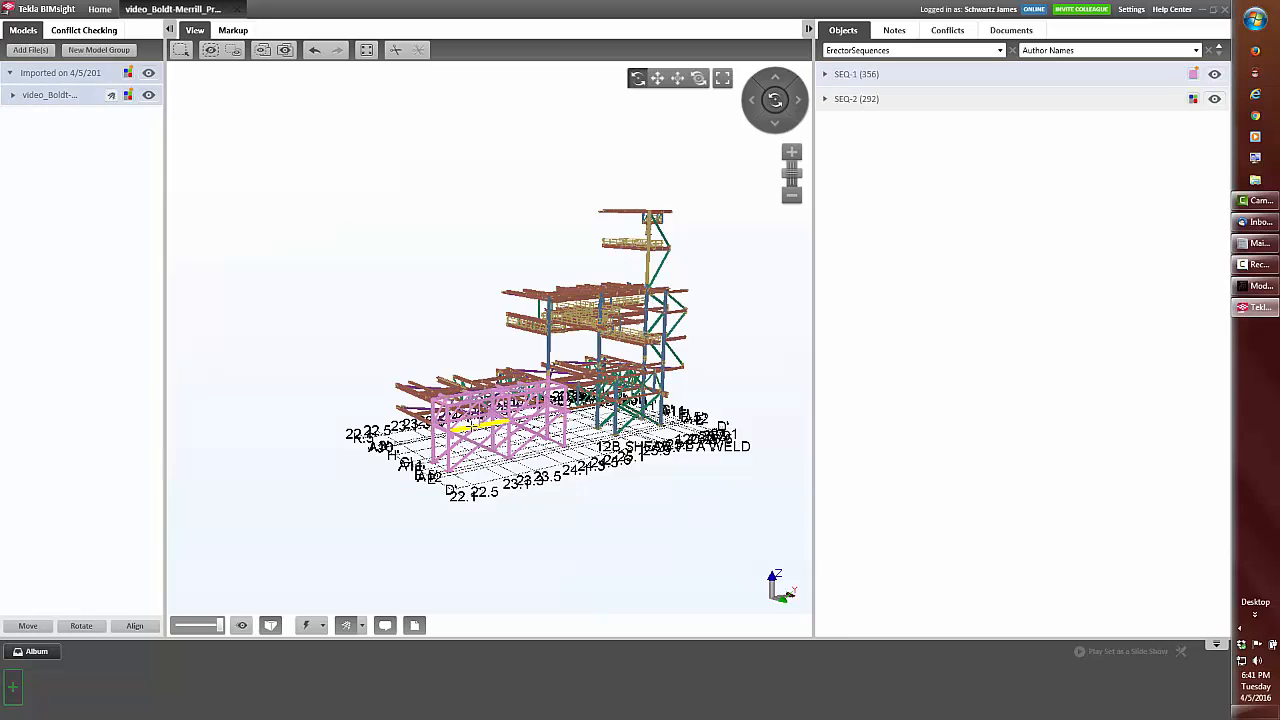
pyautogui.scroll(5, 472, 420)
pyautogui.click(394, 350)
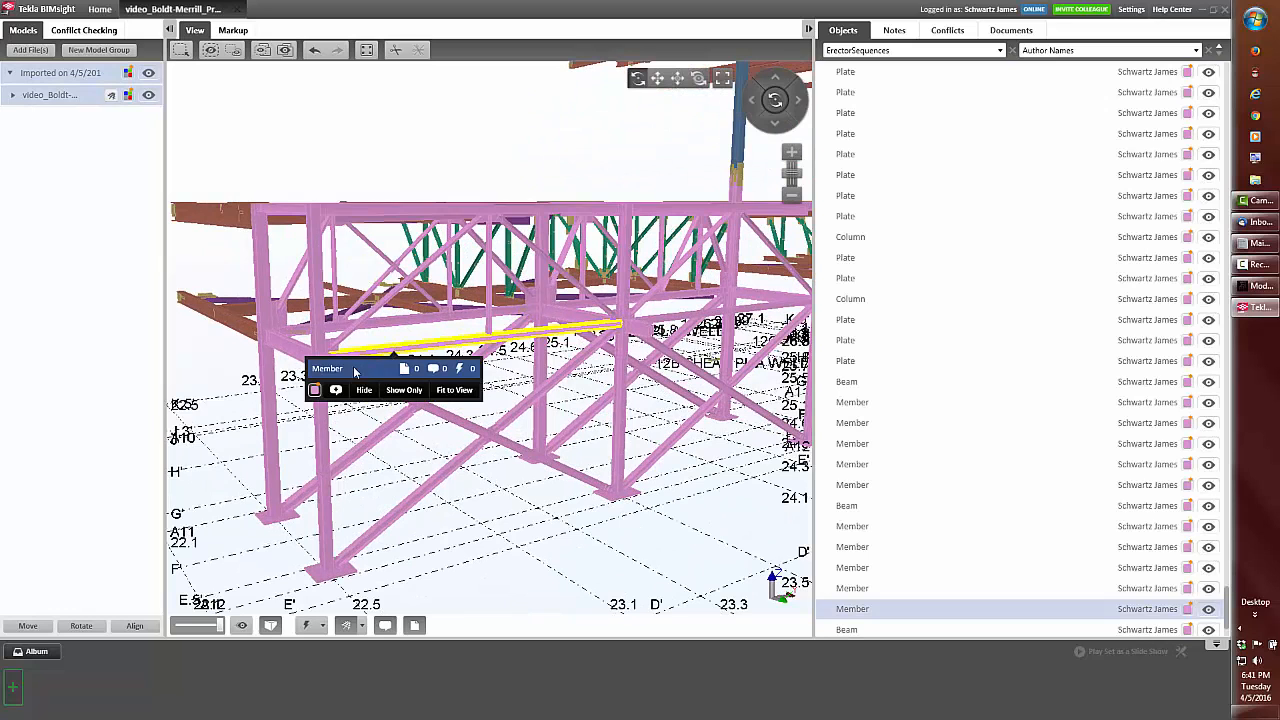
pyautogui.click(354, 368)
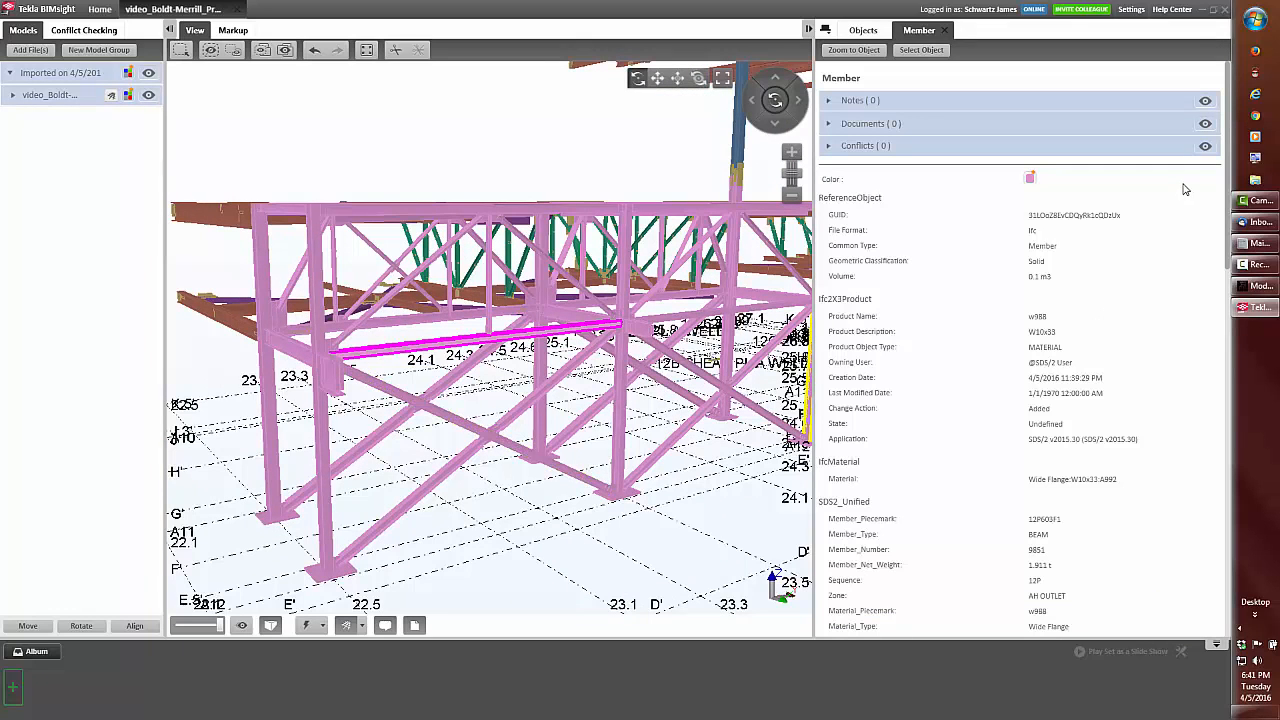
pyautogui.moveTo(1228, 224); pyautogui.dragTo(1224, 548)
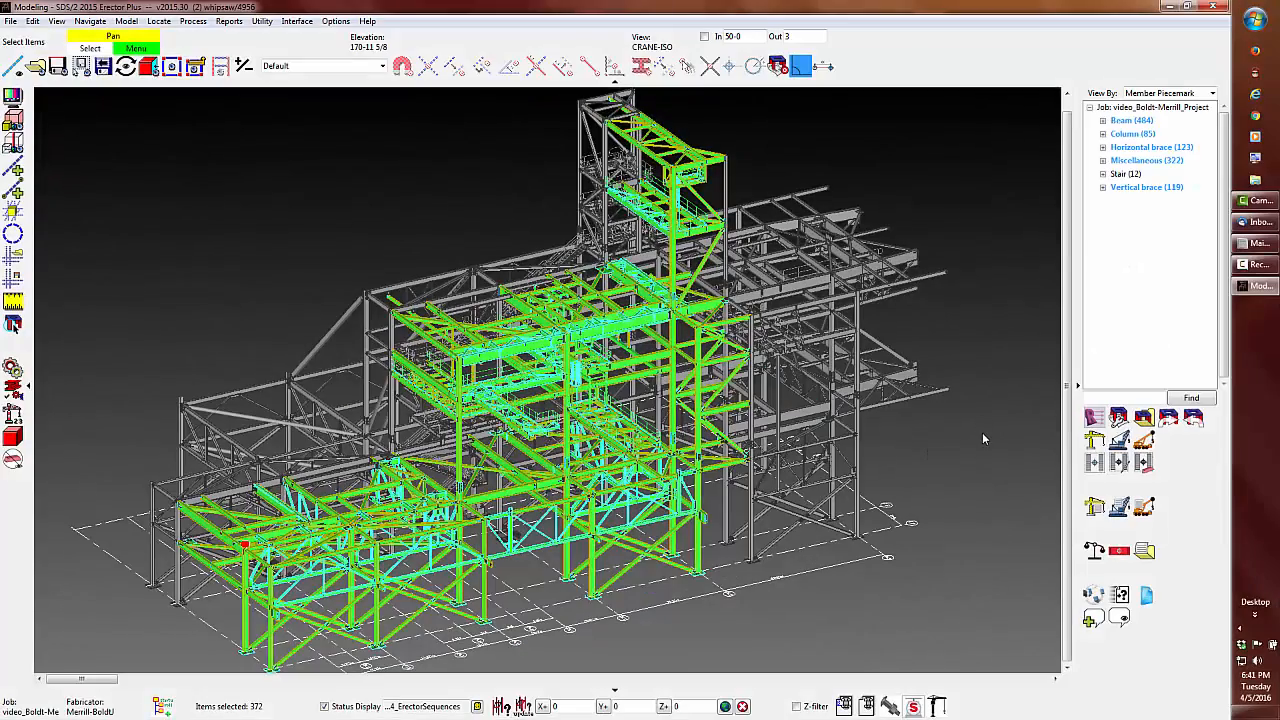
# Step: Switch back to SDS/2 Modeling and clear the member selection
pyautogui.click(982, 438)
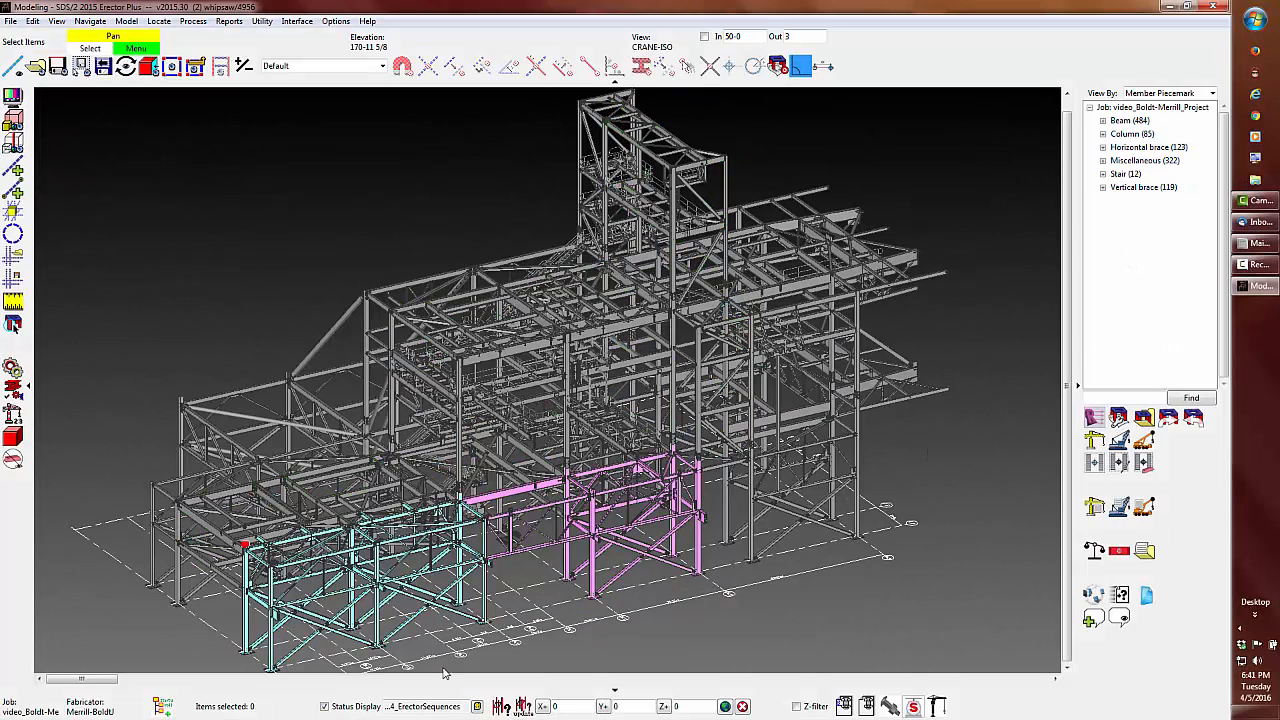